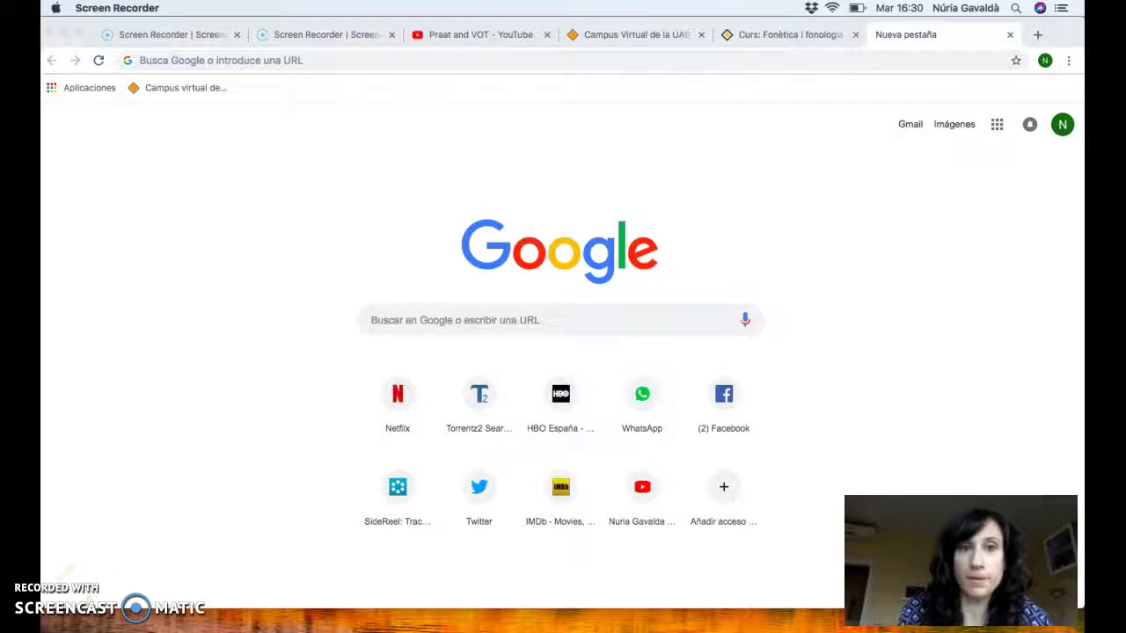
Search Google for "praat download" and go to the Downloading Praat for Windows page
click(371, 61)
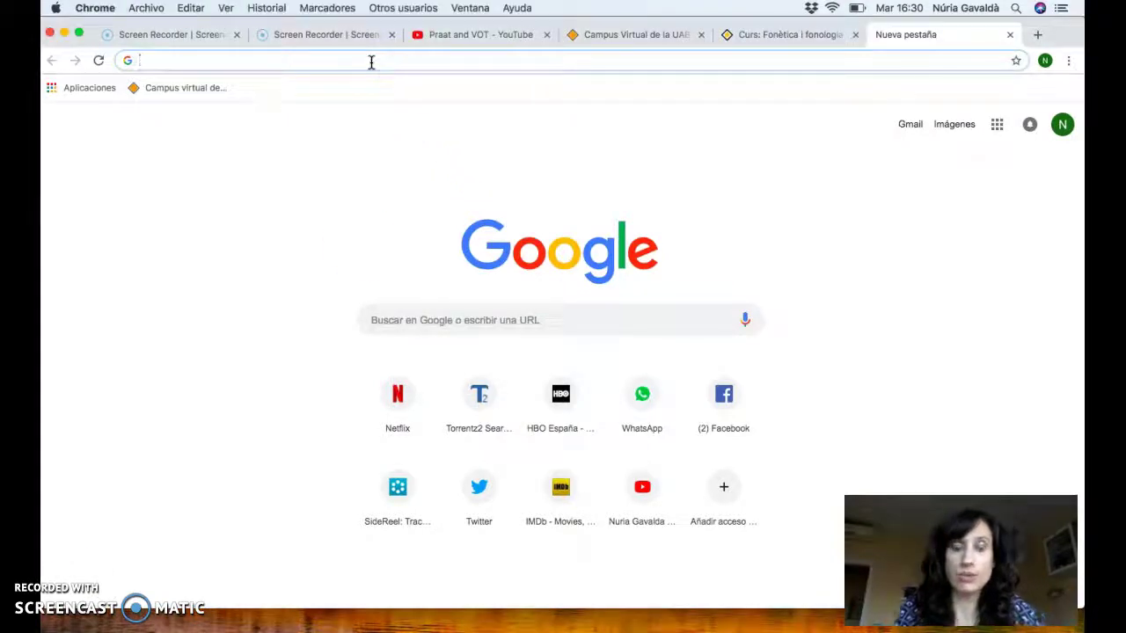
text(praa)
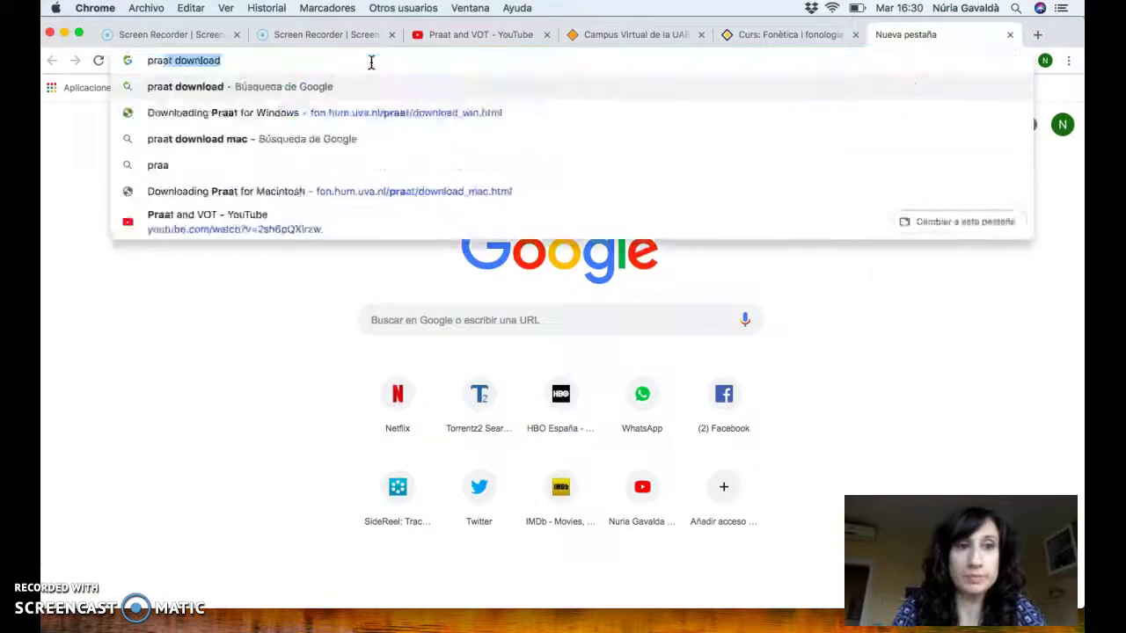
text(t do)
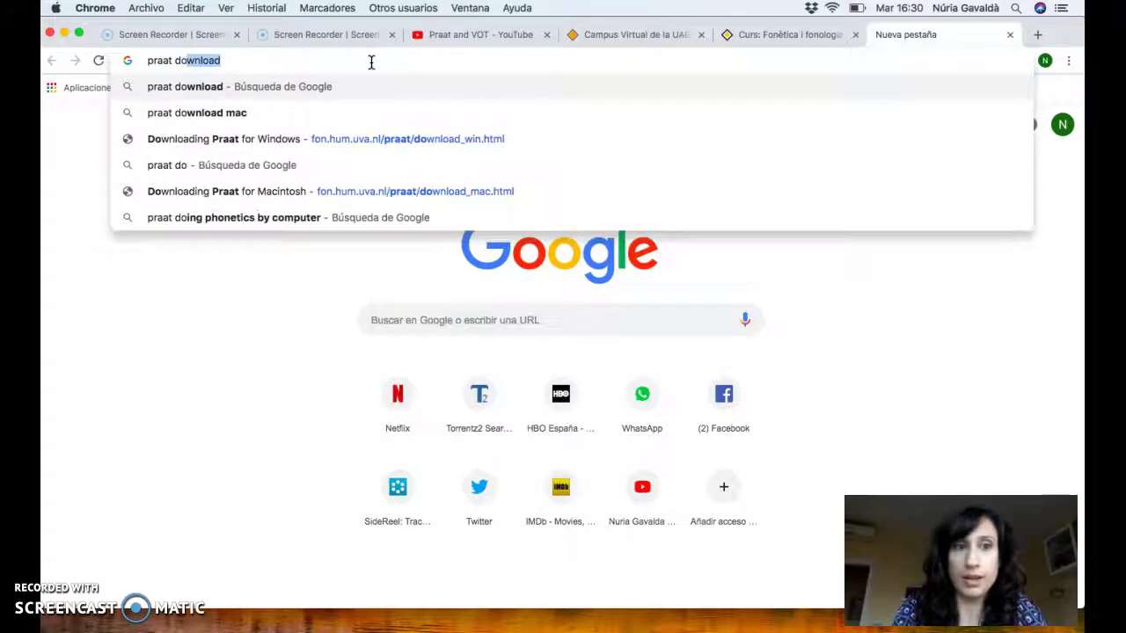
key(Return)
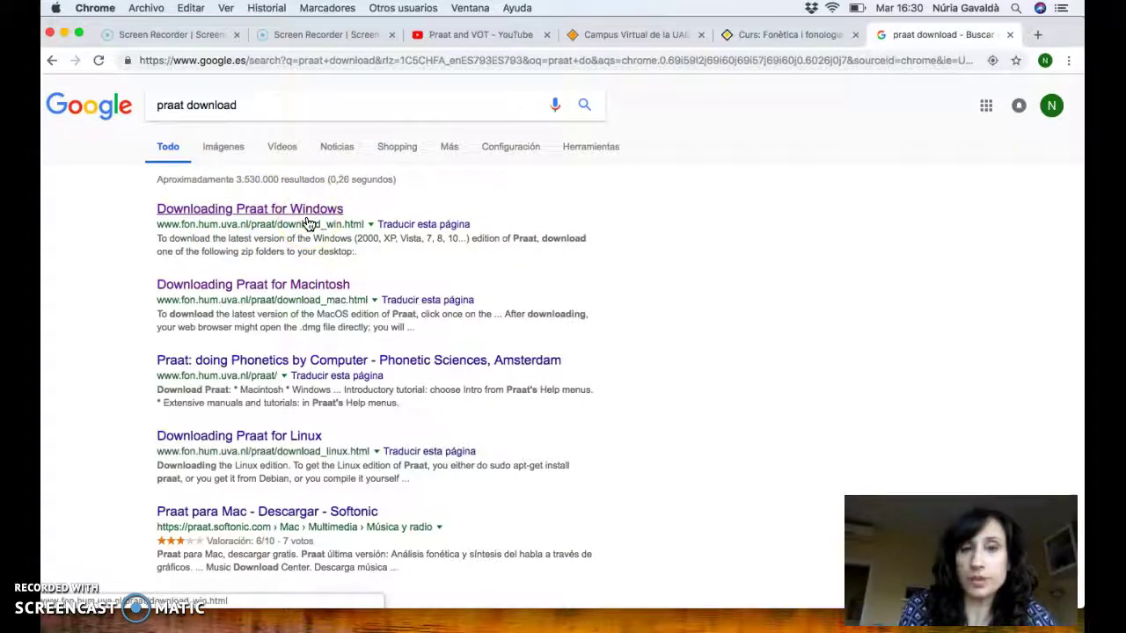
click(280, 211)
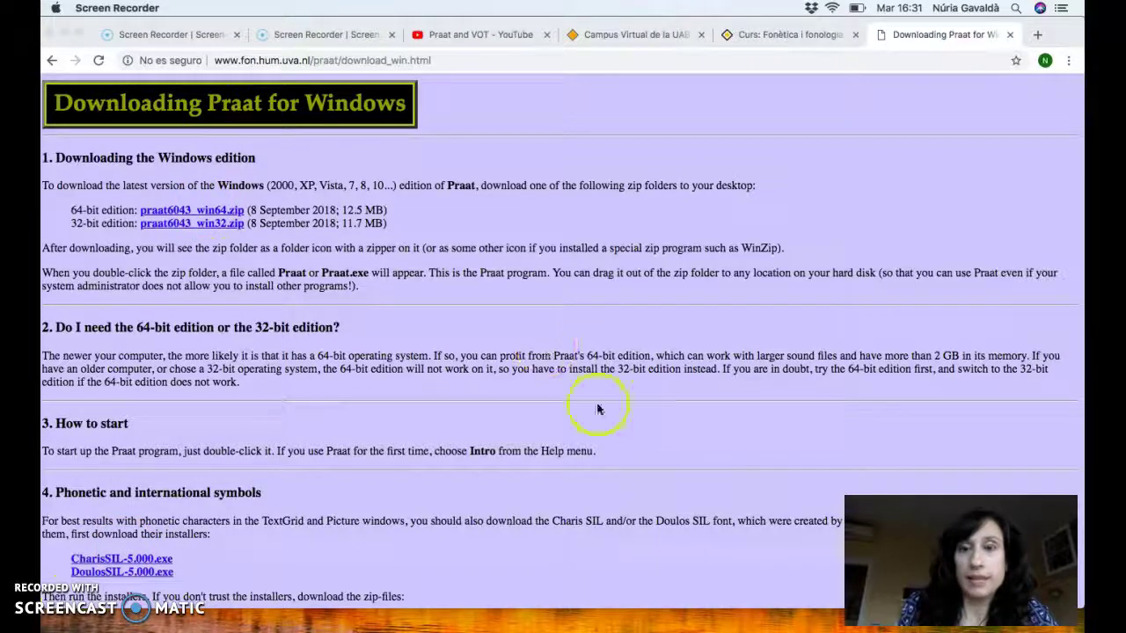
Switch to Praat, allowing the downloaded application to open, and close the Praat Picture window, leaving only Praat Objects
key(ctrl+Up)
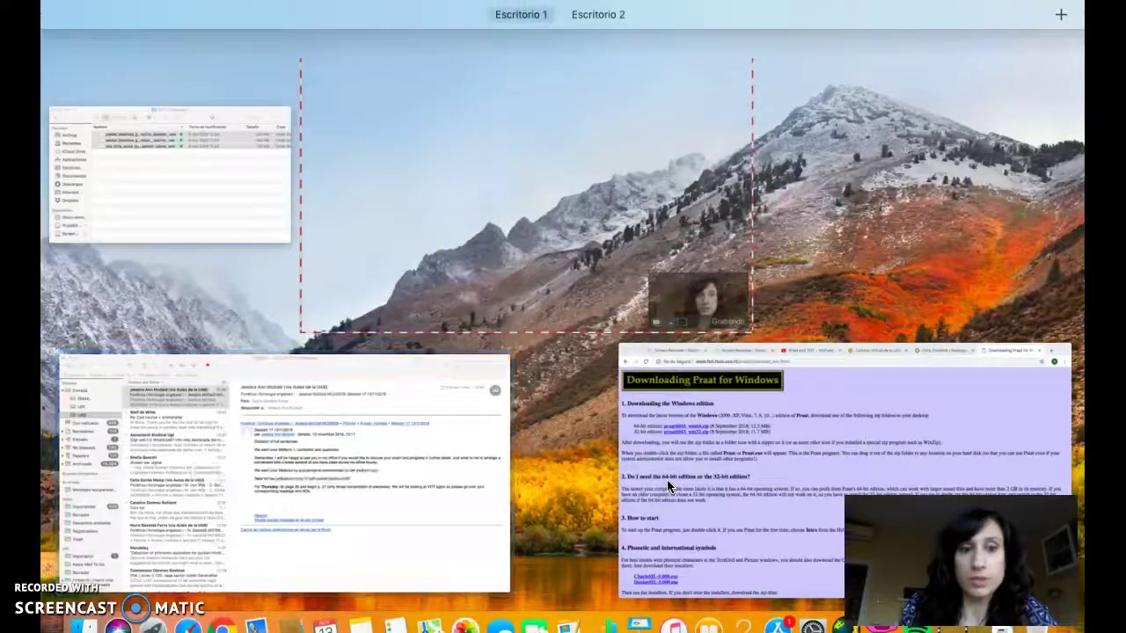
key(ctrl+Up)
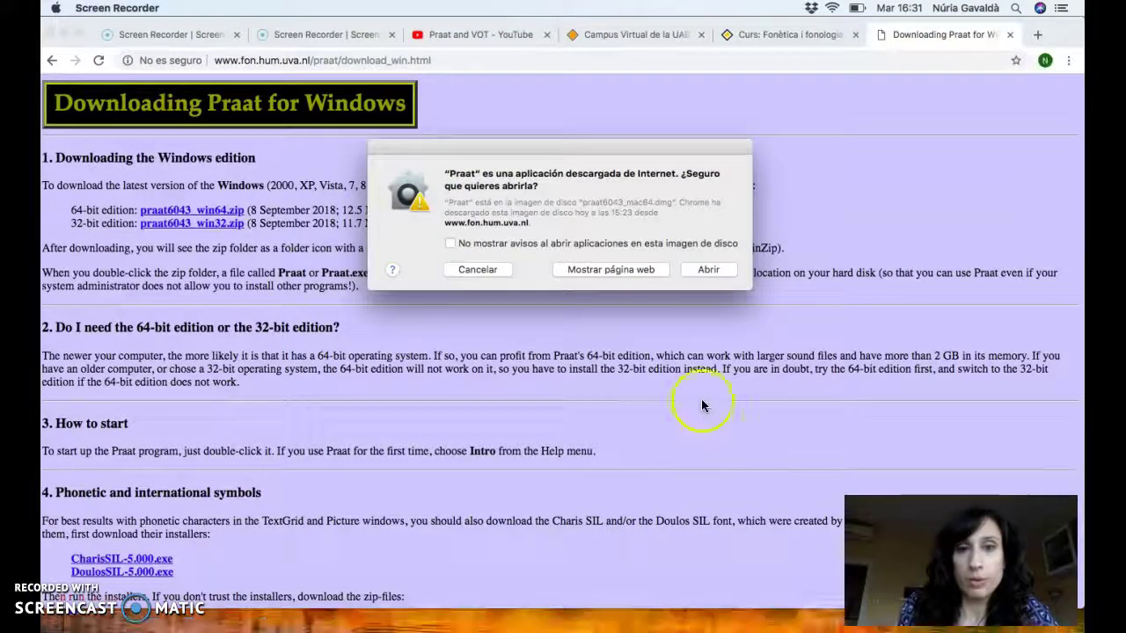
click(716, 276)
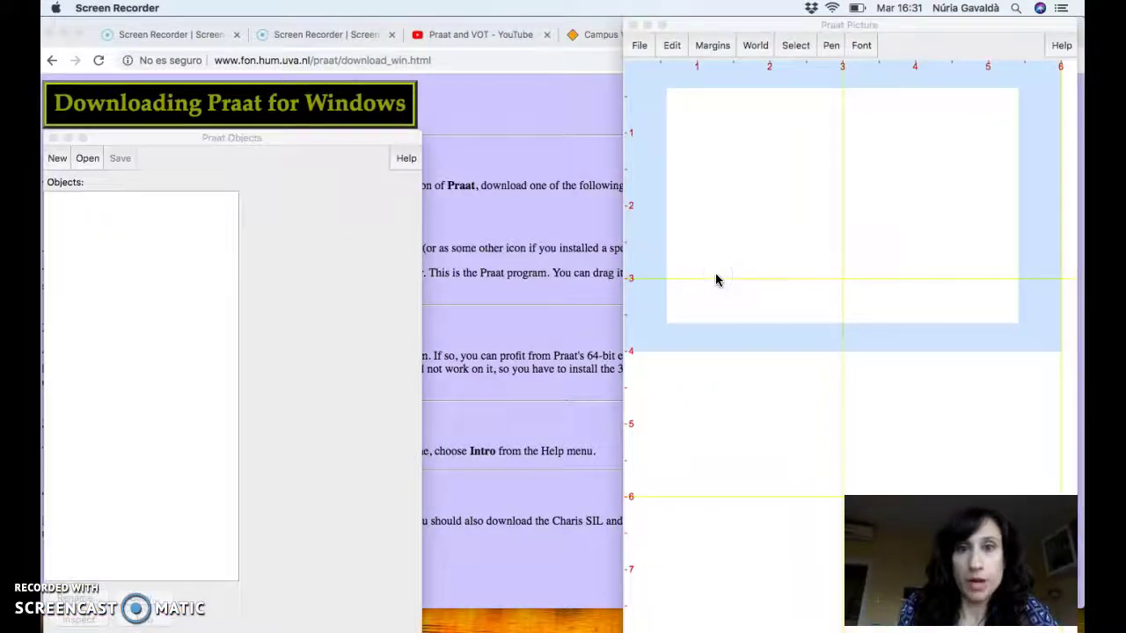
drag(341, 145, 482, 40)
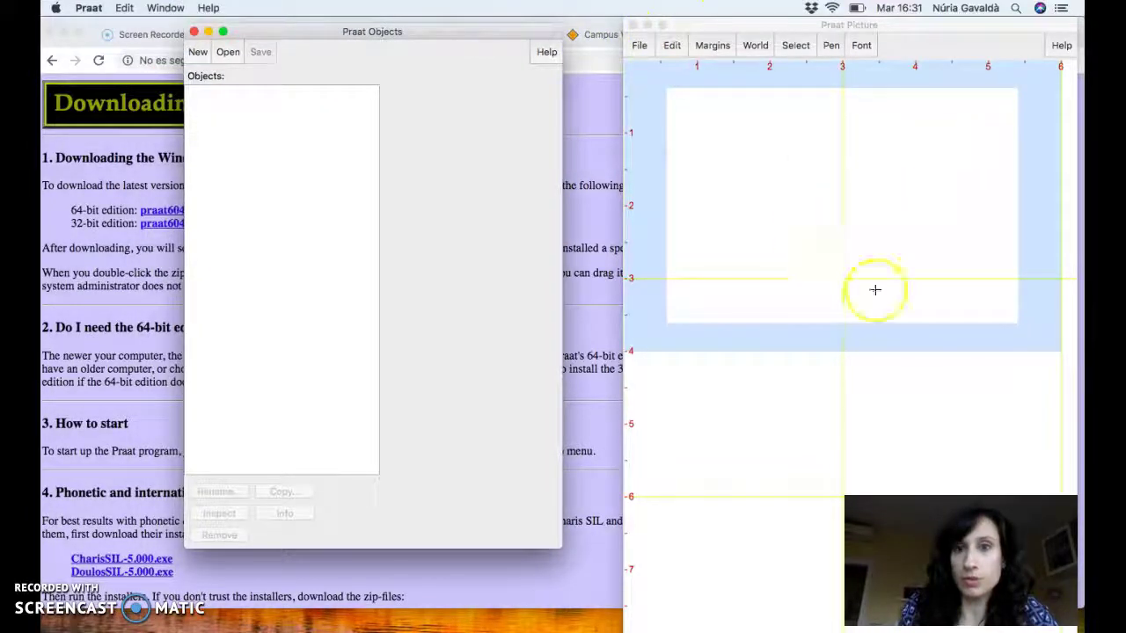
click(628, 24)
drag(392, 30, 343, 25)
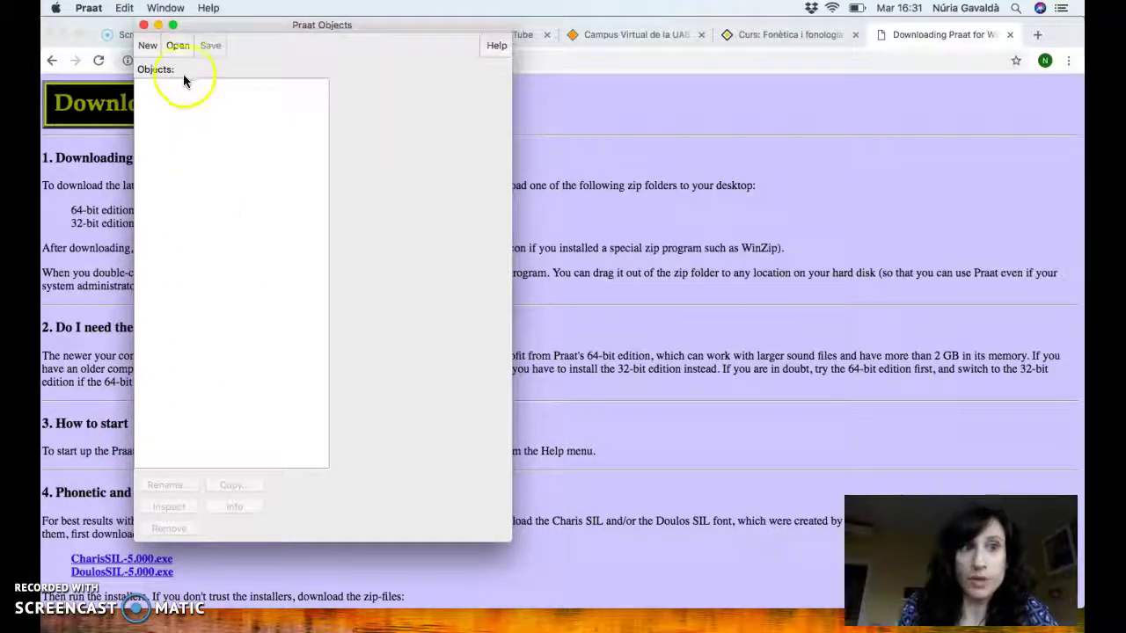
Load all three WAV files from the VOT recordings folder into the Praat Objects list
click(177, 46)
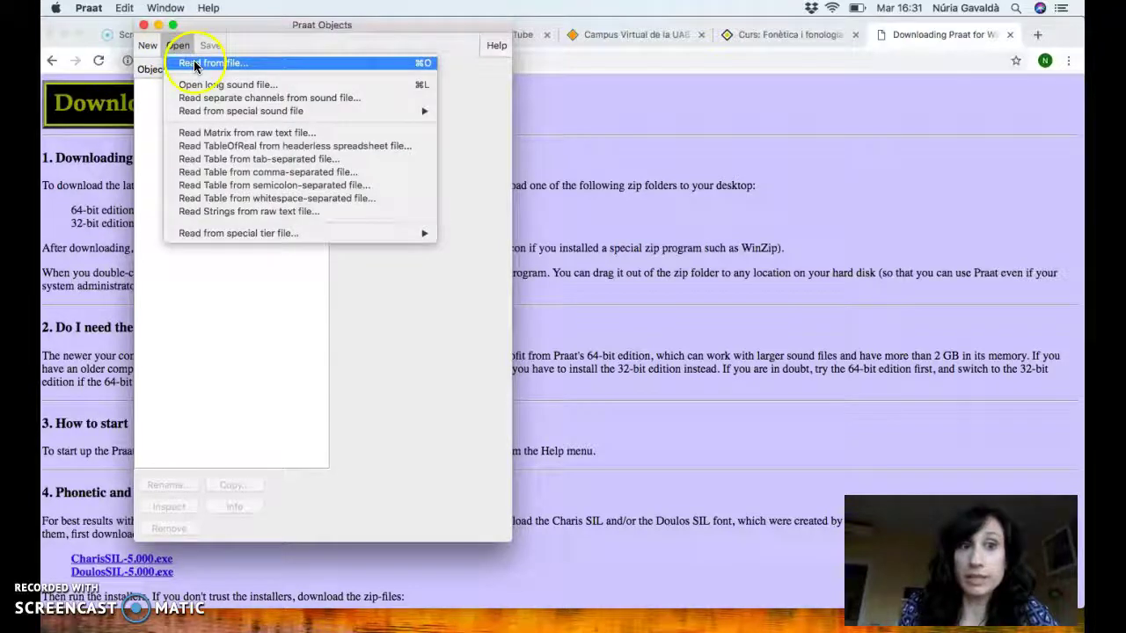
click(268, 63)
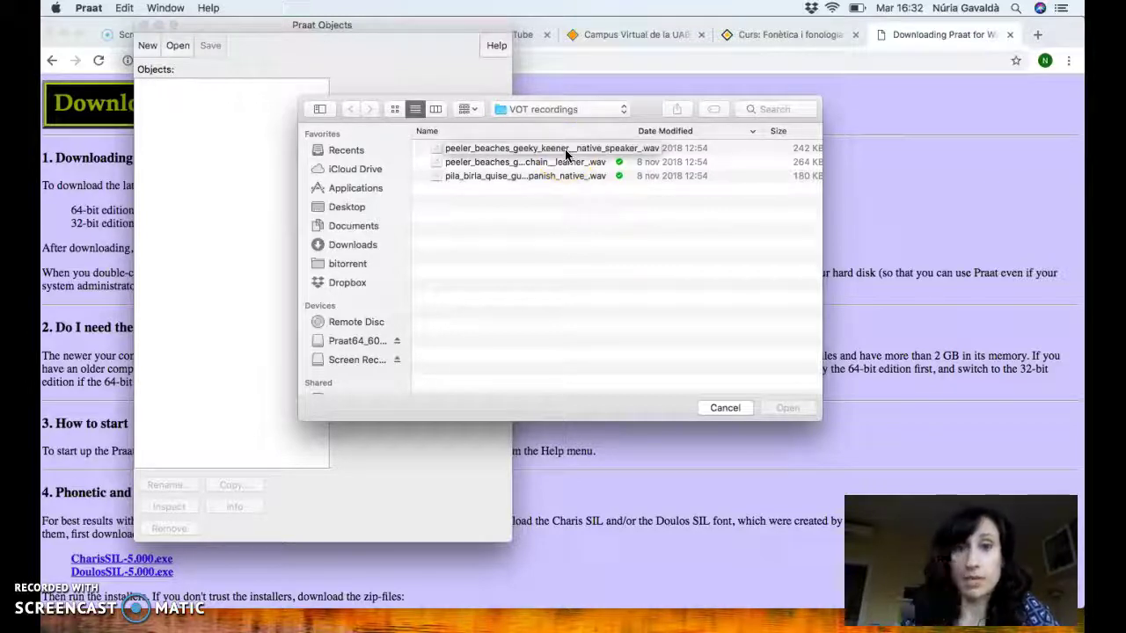
click(554, 154)
key(super+a)
click(788, 407)
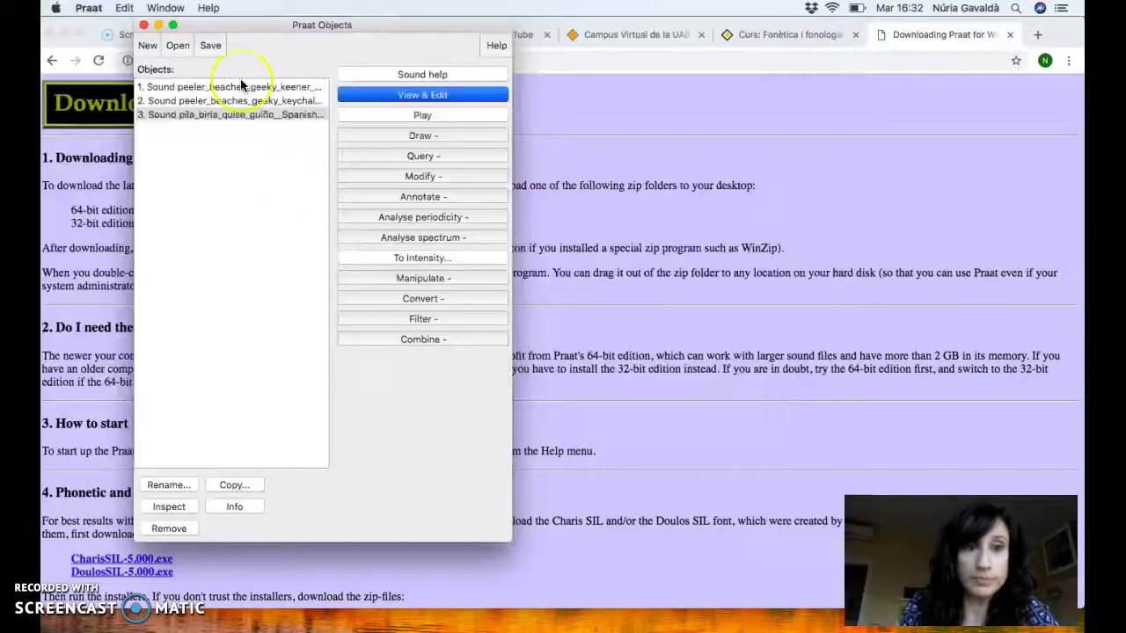
Open the peeler_beaches_geeky_keener native speaker sound with View & Edit and move its window up to show it fully
click(189, 87)
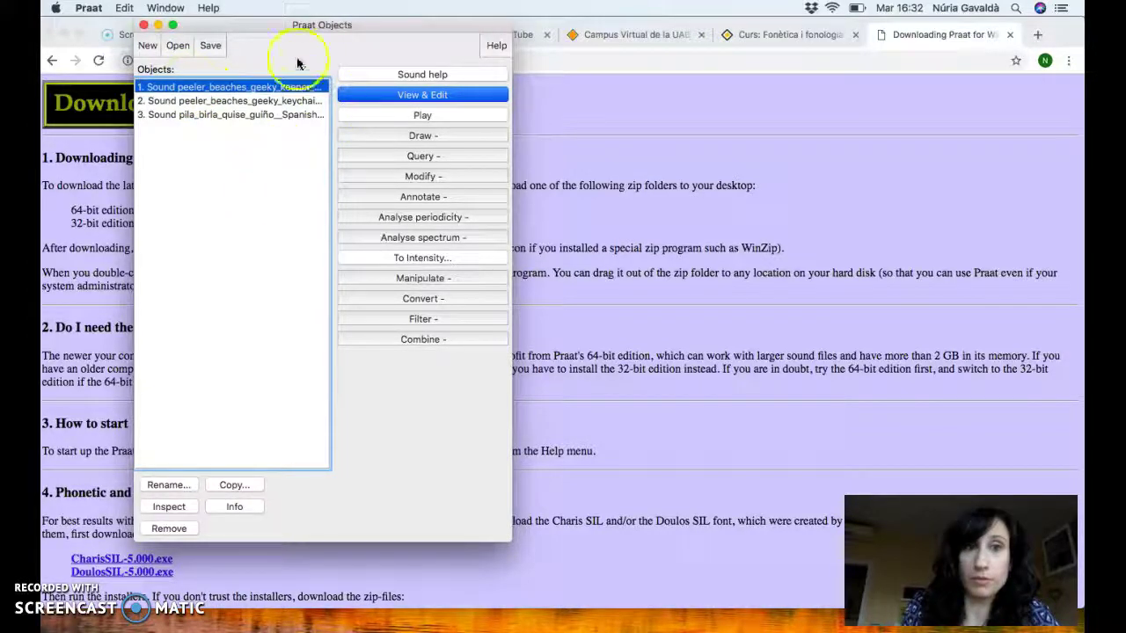
click(433, 96)
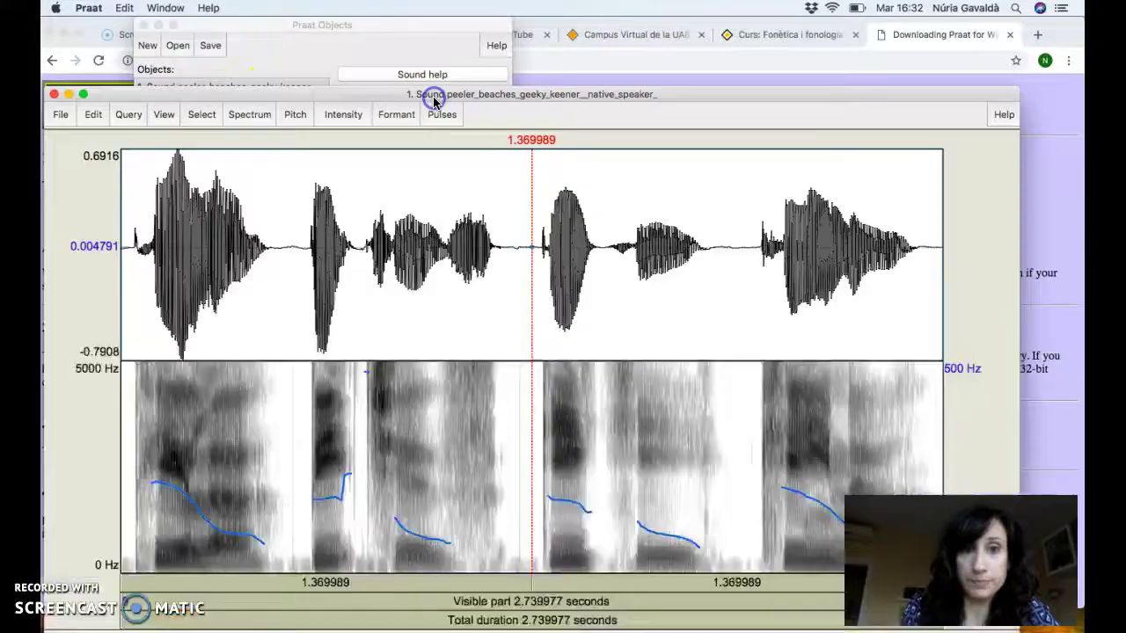
drag(459, 94, 460, 11)
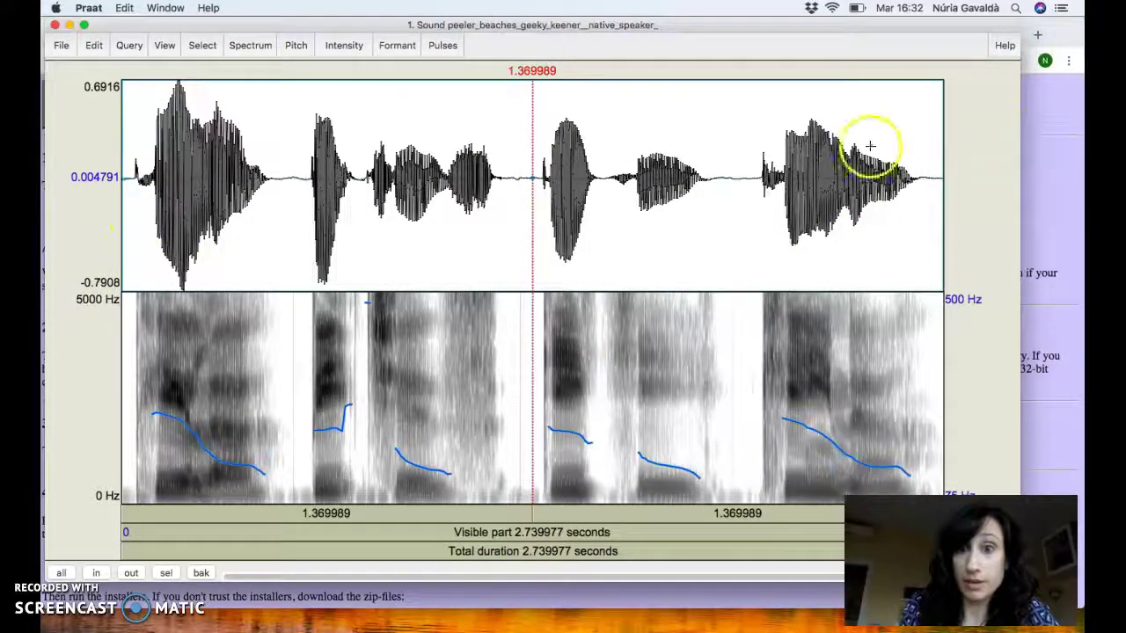
Select the last word in the waveform, about 2.09 to 2.69 s, and clear the selection by placing the cursor before the second word
mouse_move(121, 164)
mouse_down()
mouse_move(703, 184)
mouse_move(927, 175)
mouse_up()
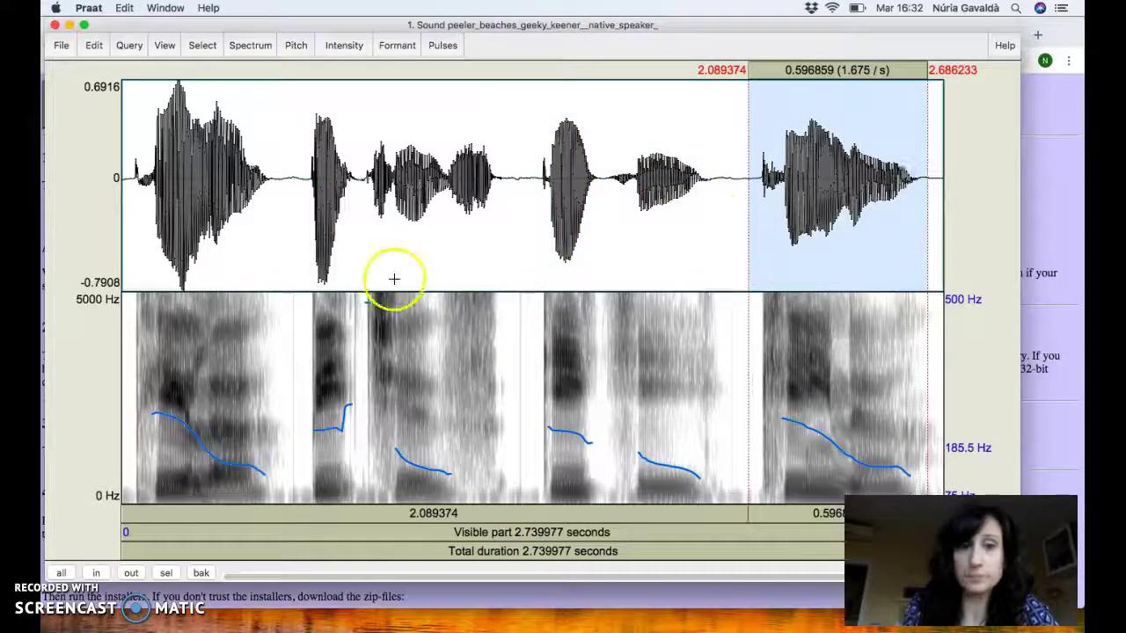
click(317, 258)
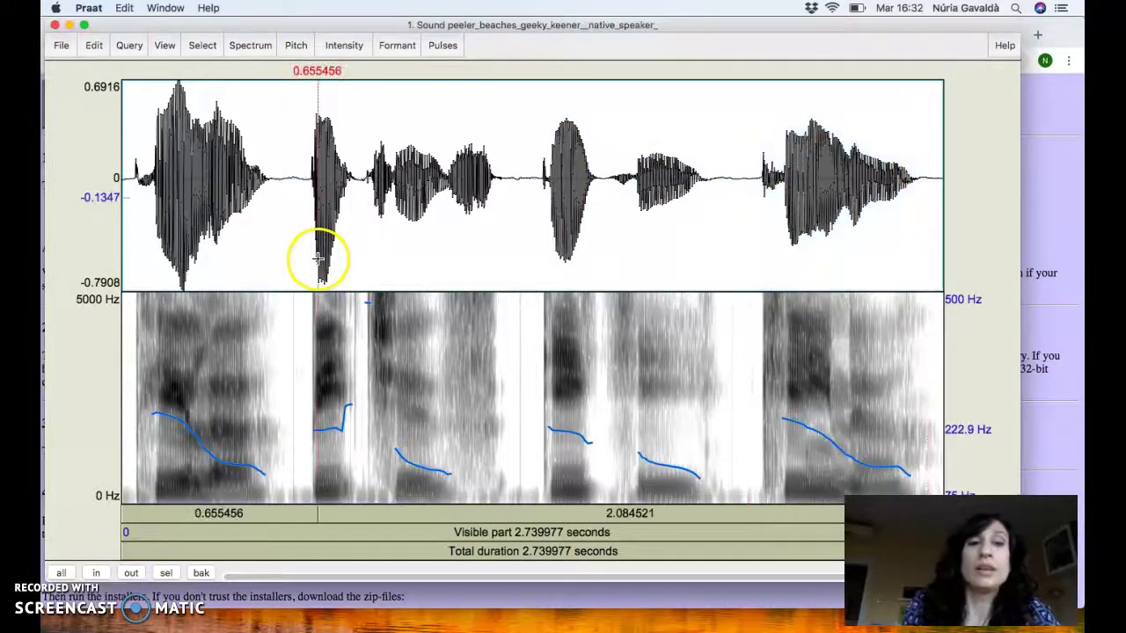
click(266, 242)
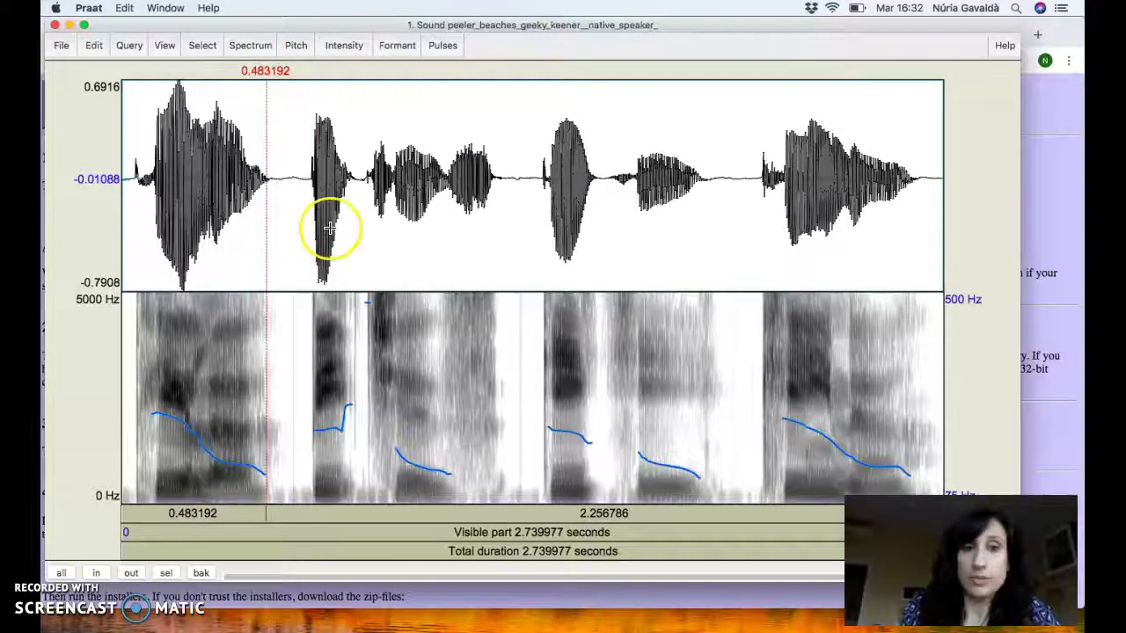
Select the word "beaches" in the waveform, about 0.546 to 1.328 s, and zoom to the selection
drag(287, 164, 381, 165)
drag(283, 156, 524, 156)
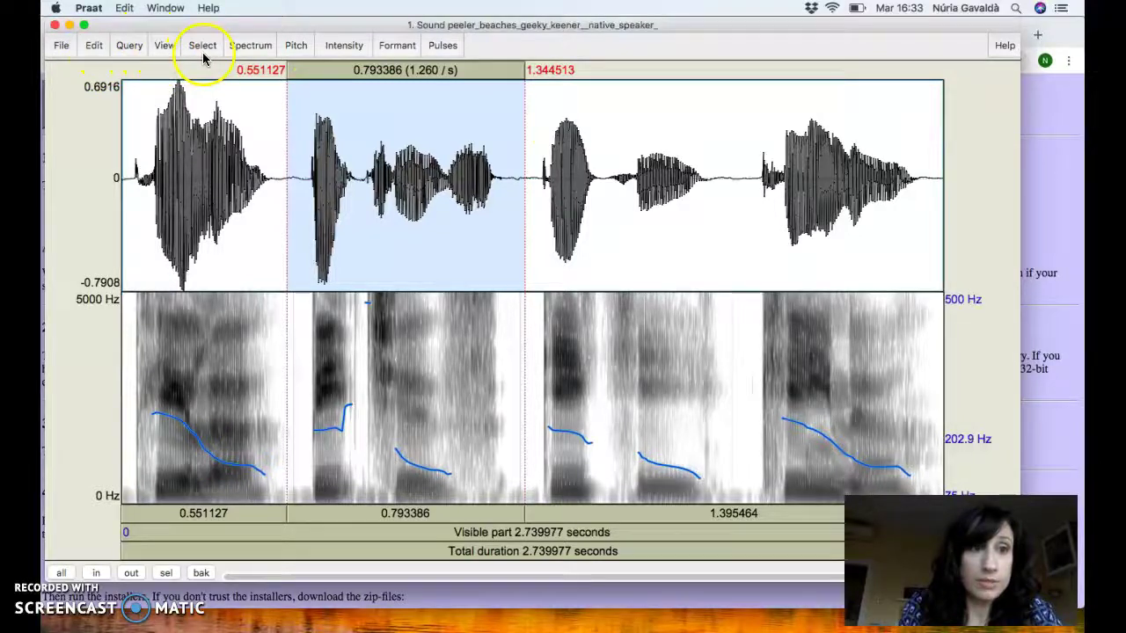
click(164, 45)
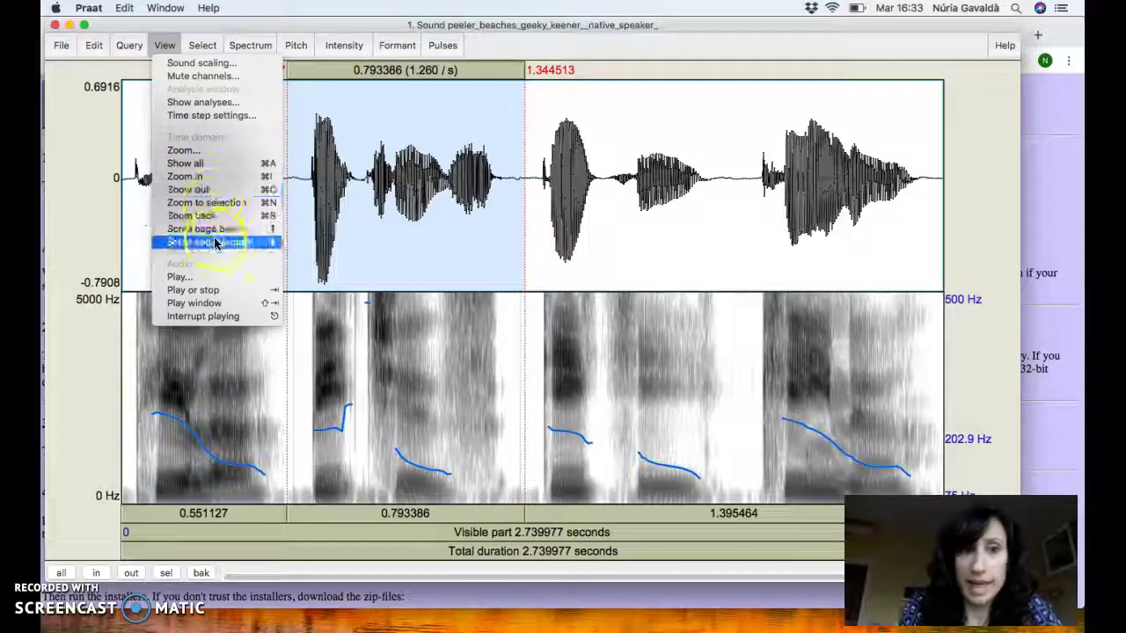
click(439, 198)
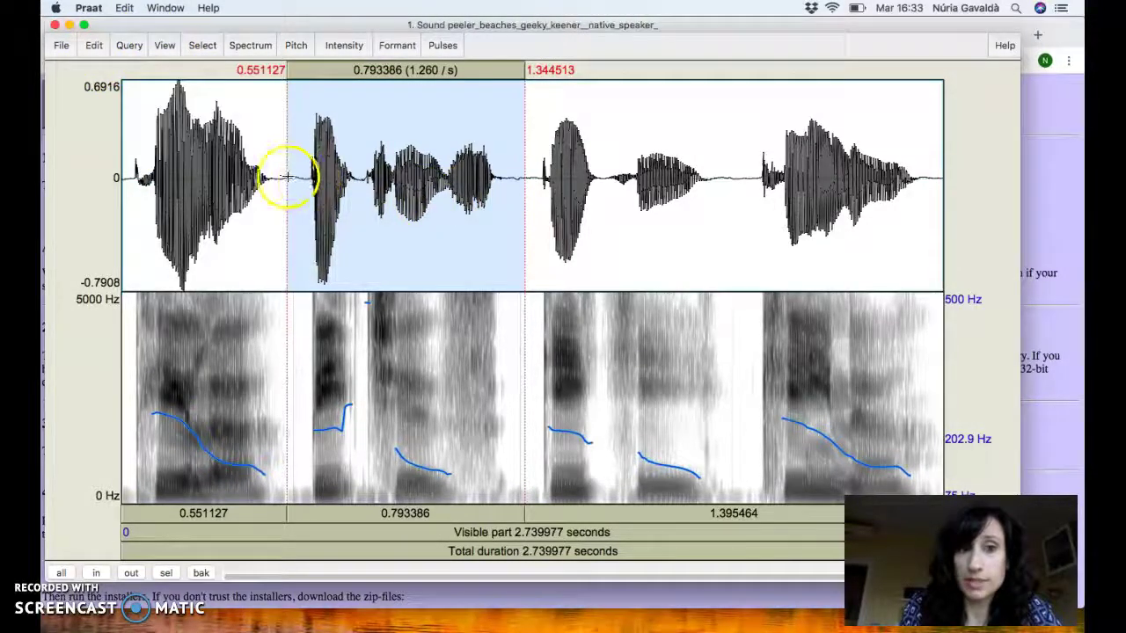
drag(285, 178, 520, 174)
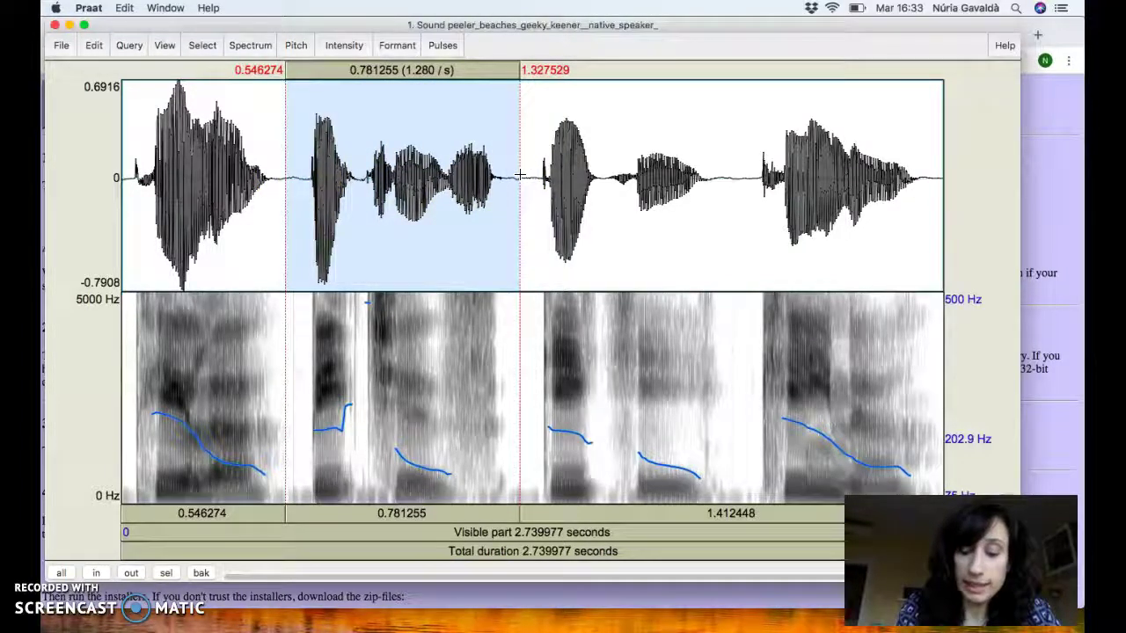
key(super+n)
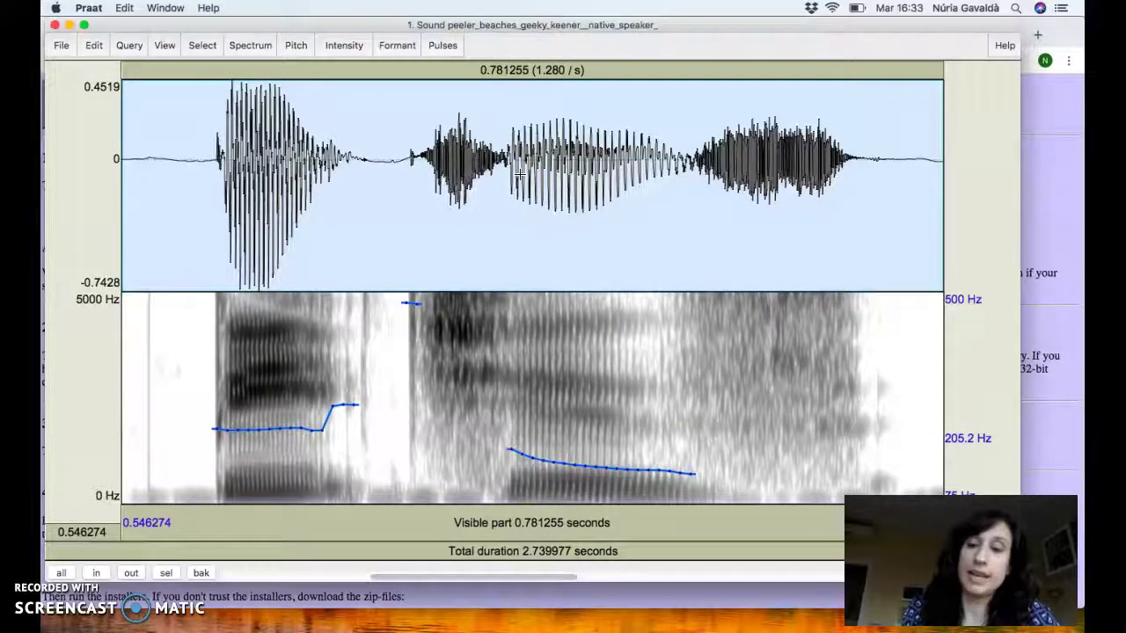
Play the zoomed word from about 0.61 s and select its initial plosive release, about 0.625 to 0.648 s
click(188, 166)
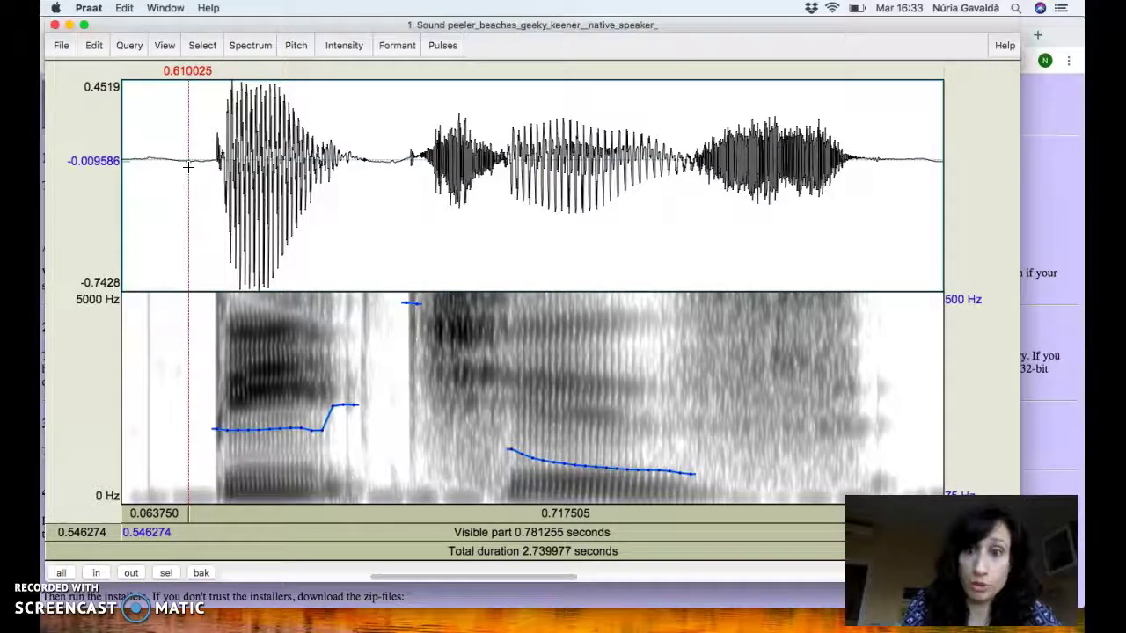
key(Tab)
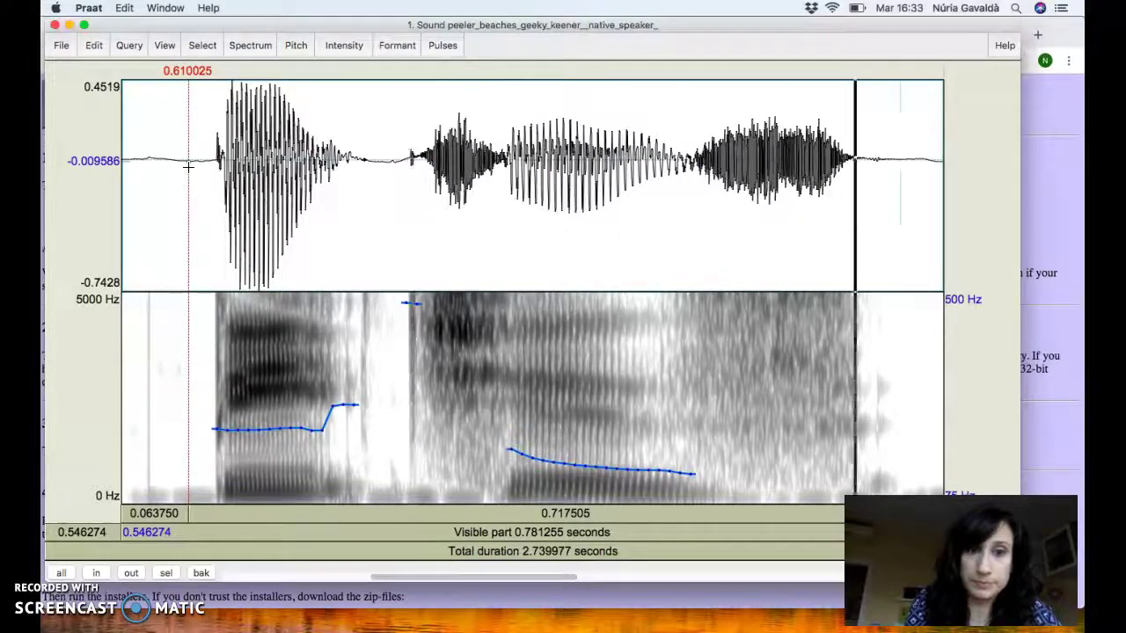
click(172, 157)
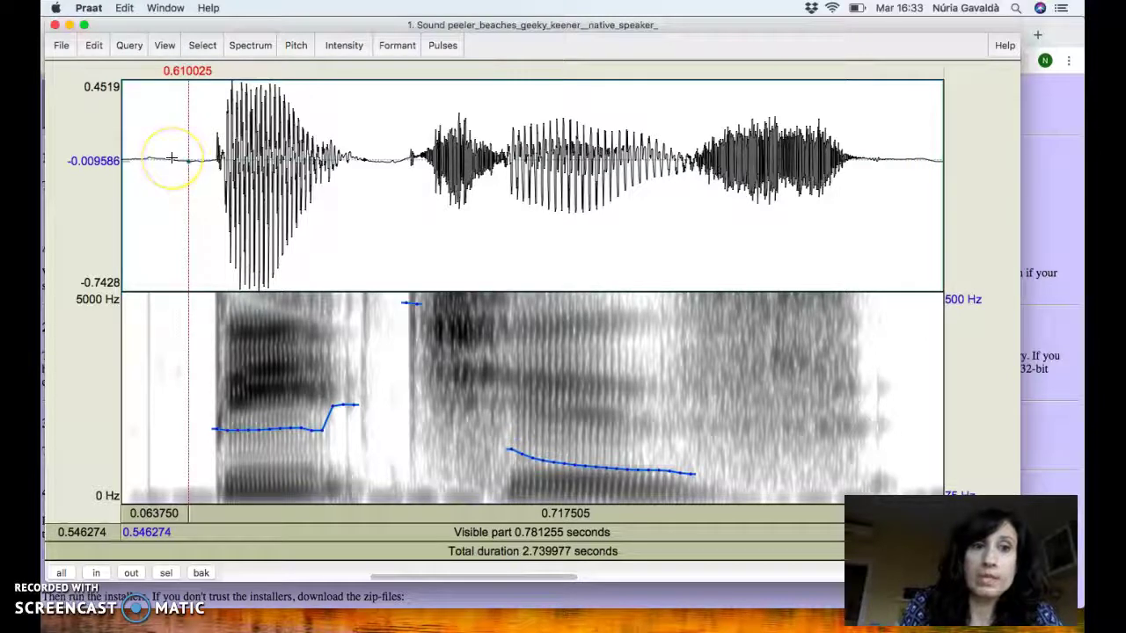
click(136, 152)
drag(132, 150, 227, 162)
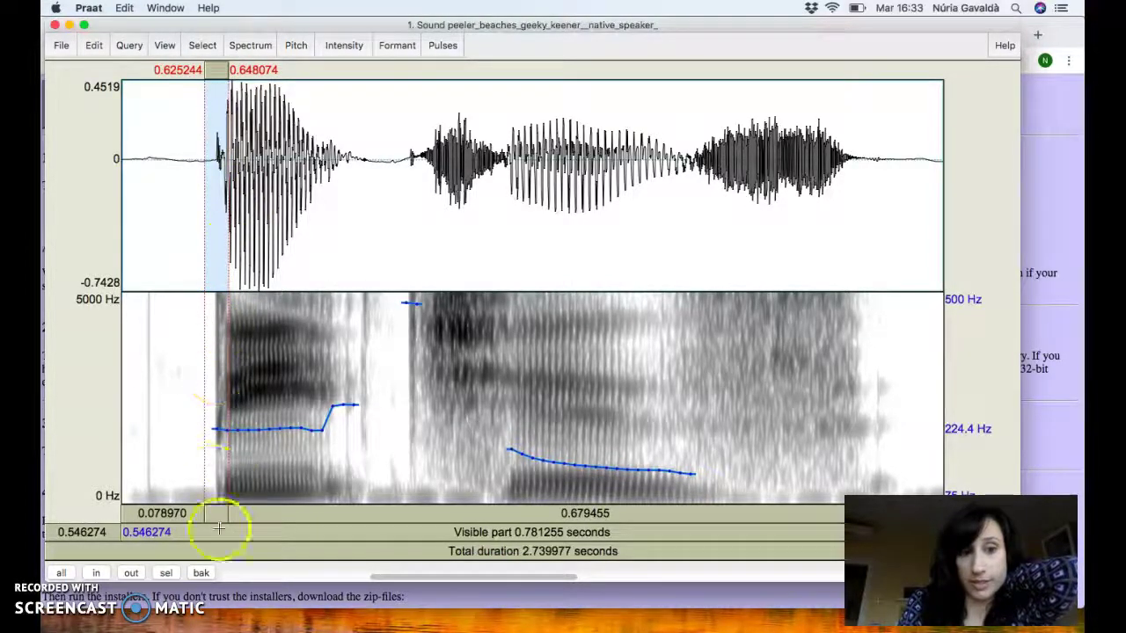
Zoom to the first syllable of "beaches", about 0.584 to 0.821 s
drag(162, 226, 409, 214)
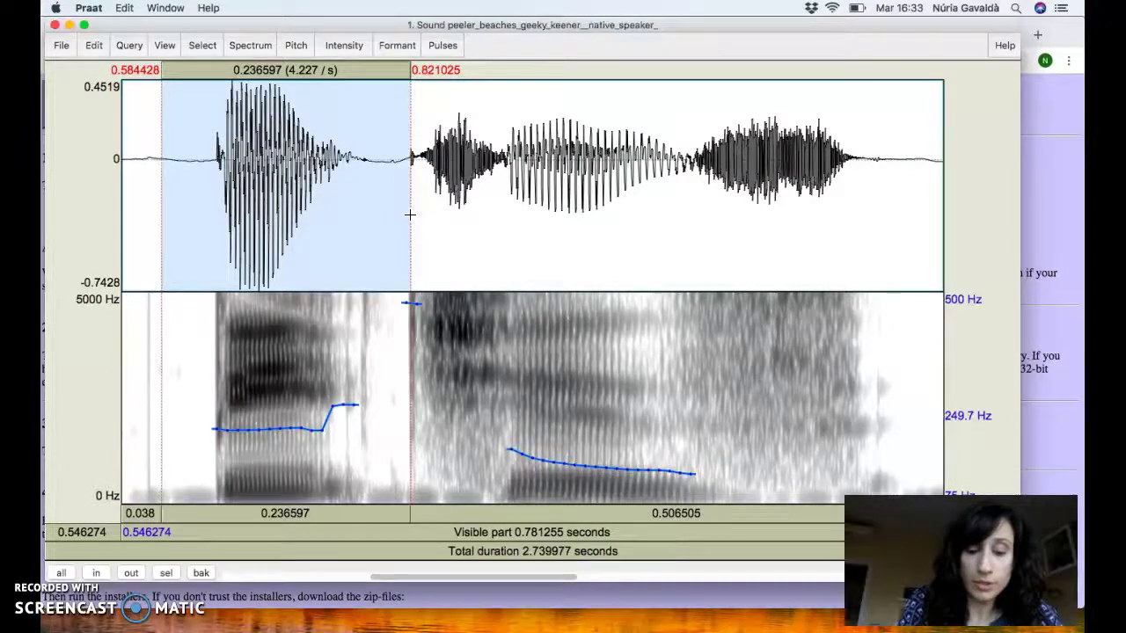
key(super+n)
click(77, 166)
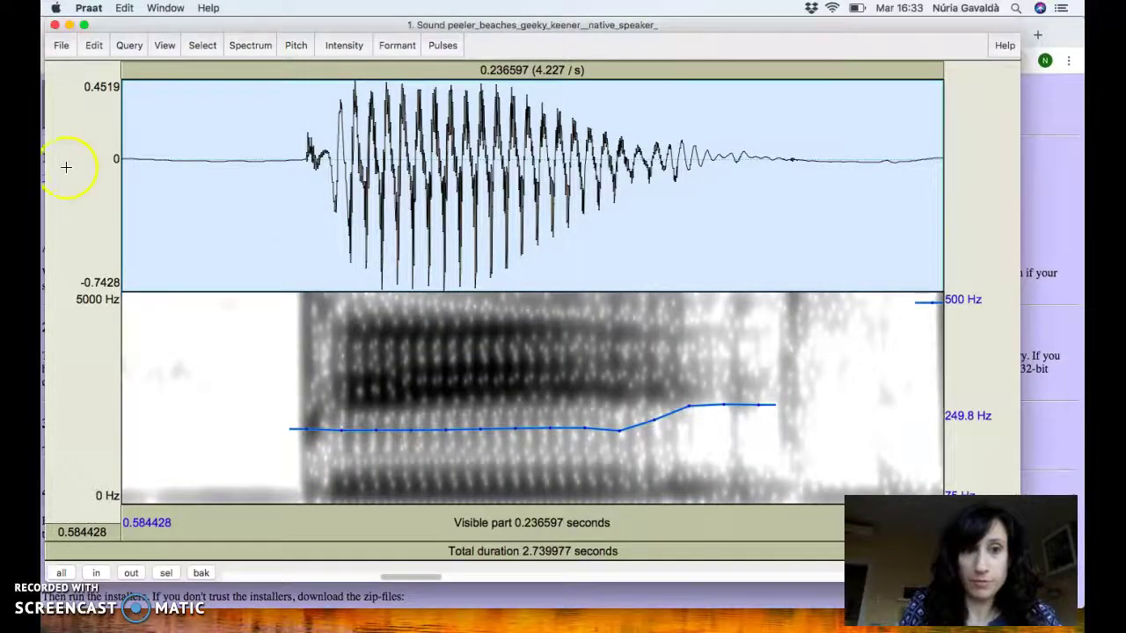
Play the syllable from about 0.604 s and select from the plosive burst to the voicing onset, about 0.634 to 0.646 s
click(187, 147)
key(Tab)
key(Tab)
key(Tab)
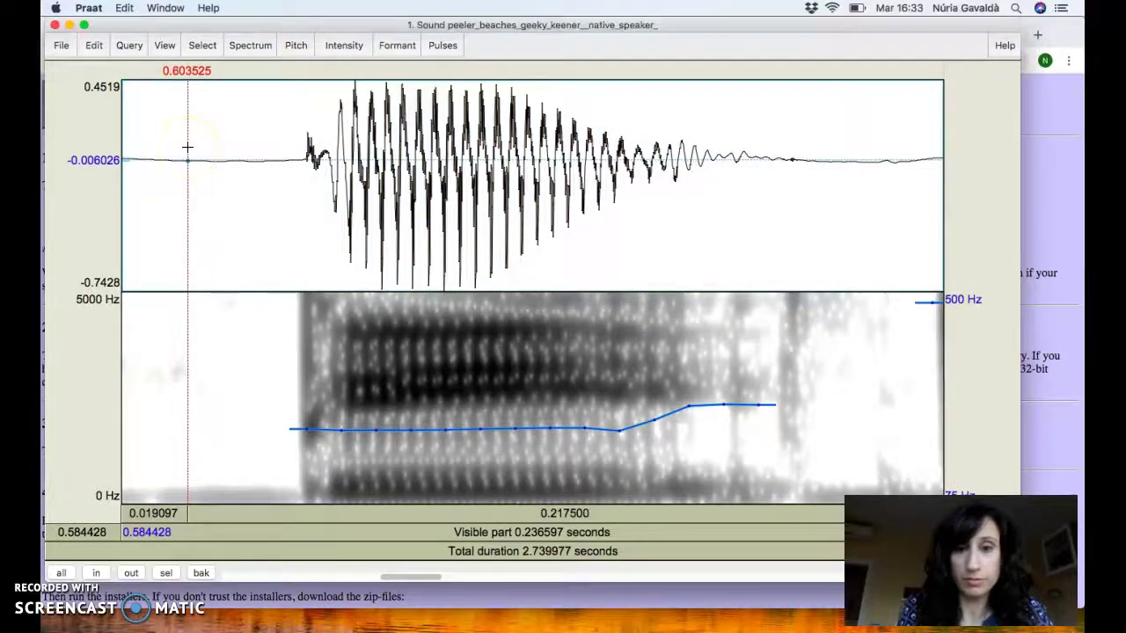
drag(295, 158, 336, 168)
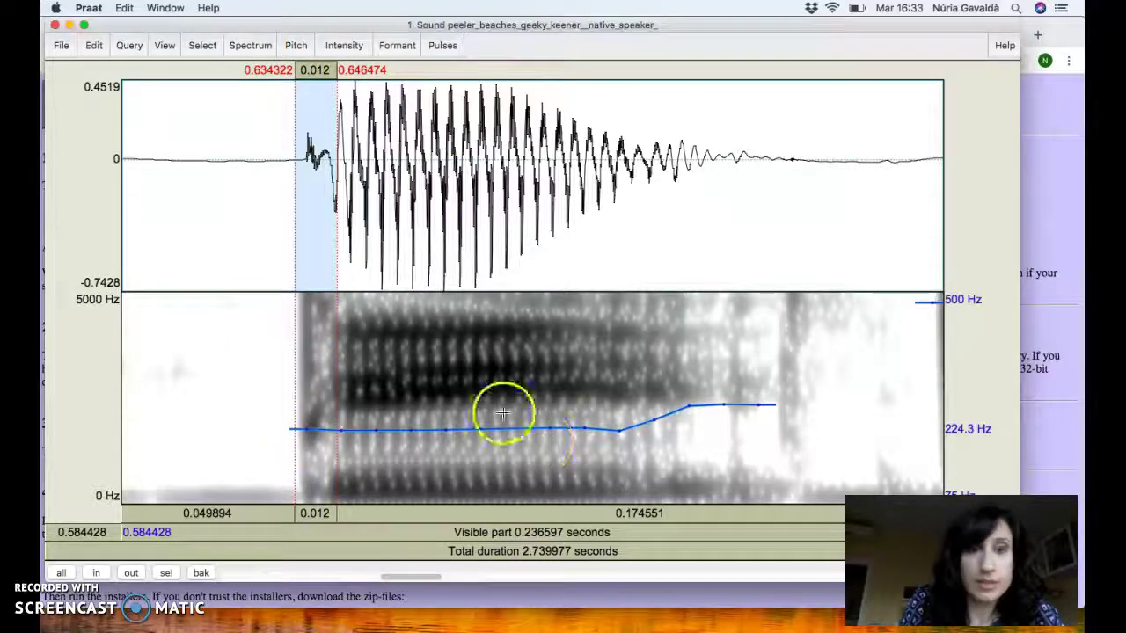
Hide the pitch contour over the spectrogram of the native speaker's recording
click(344, 45)
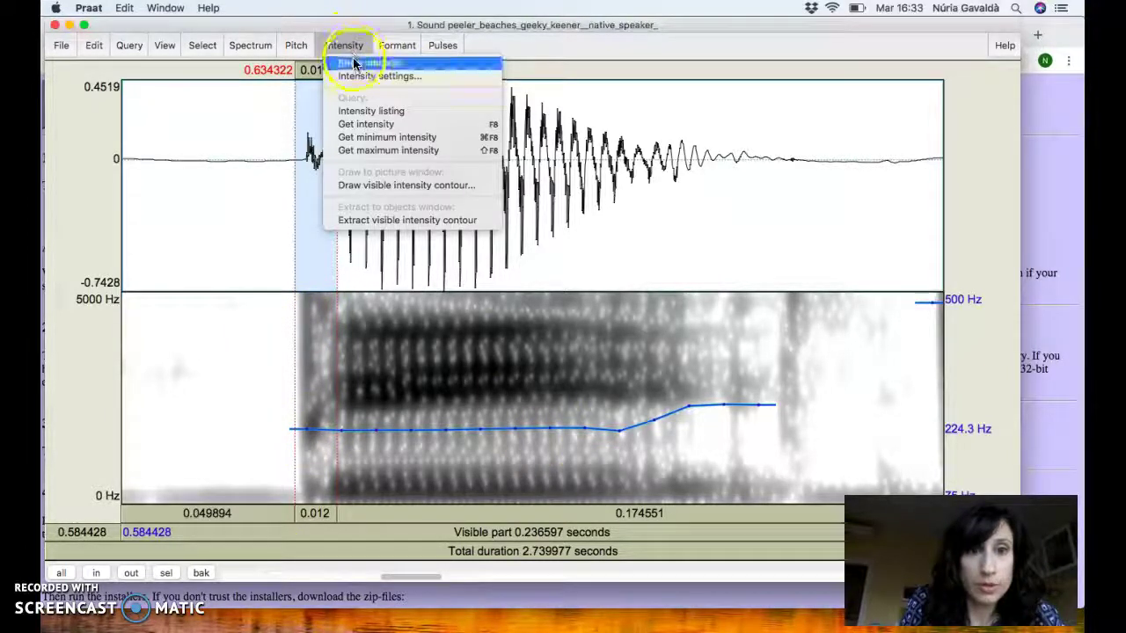
click(358, 44)
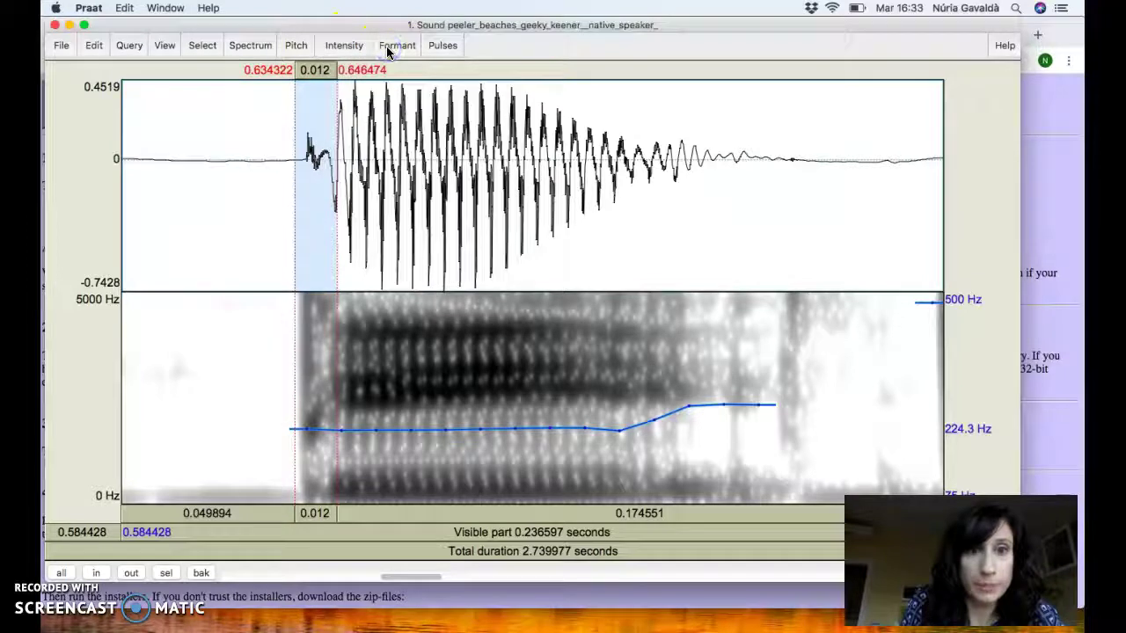
click(392, 45)
click(294, 70)
click(158, 47)
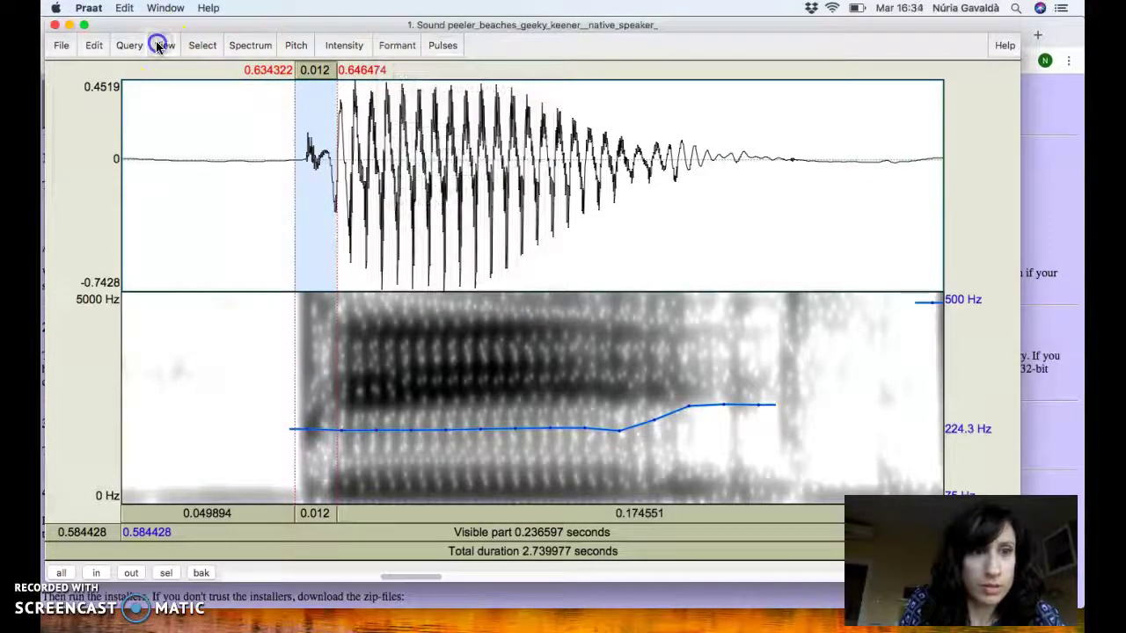
click(158, 47)
click(158, 45)
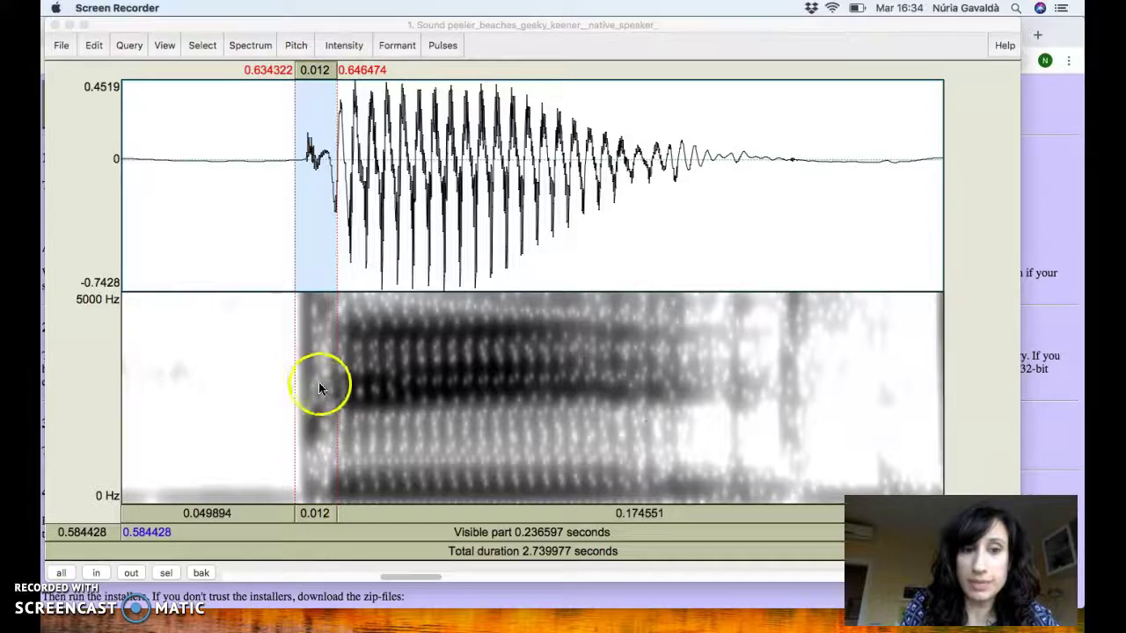
Select the silent closure before the plosive burst of "beaches", about 0.591 to 0.637 s
click(154, 205)
drag(134, 152, 304, 143)
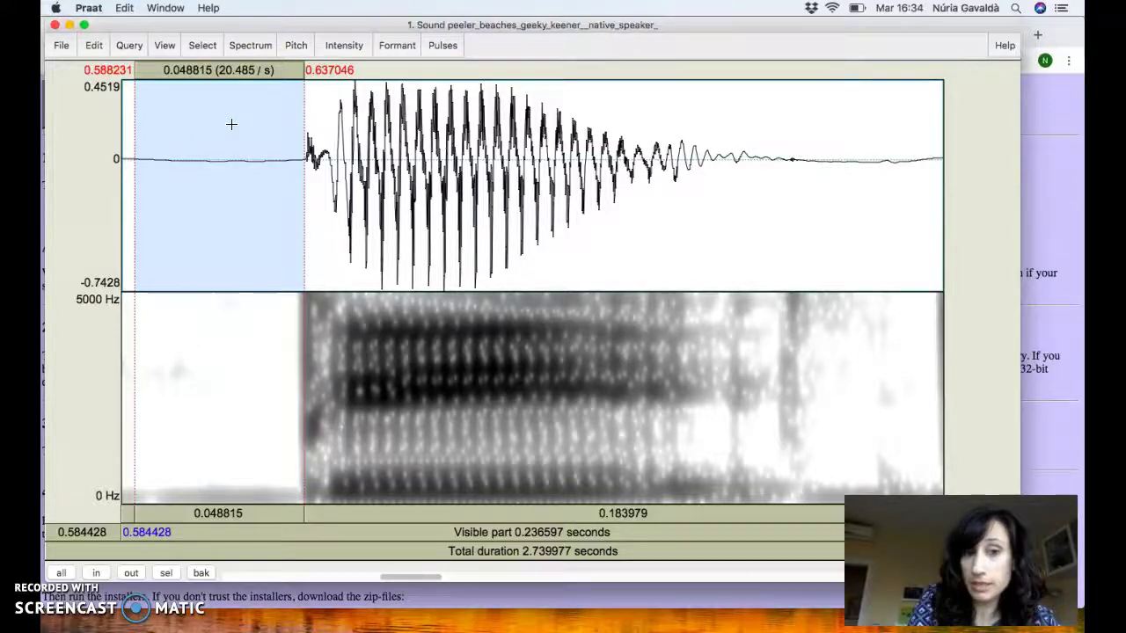
key(shift+Down)
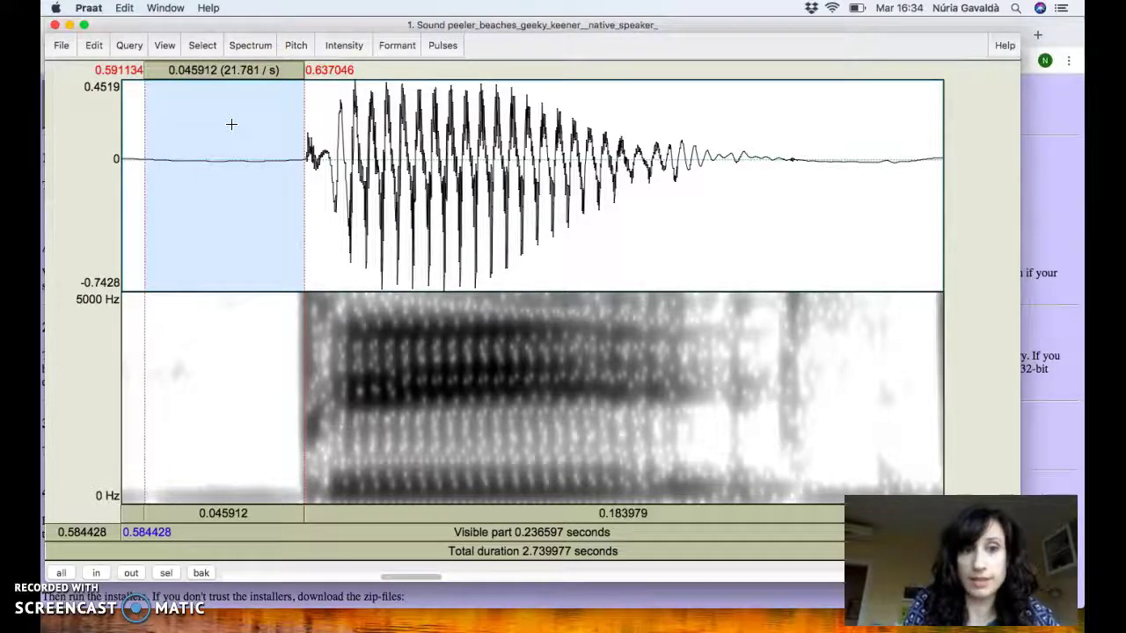
Select the voiced vowel after the plosive burst of "beaches", about 0.644 to 0.747 s
drag(300, 153, 679, 172)
click(334, 159)
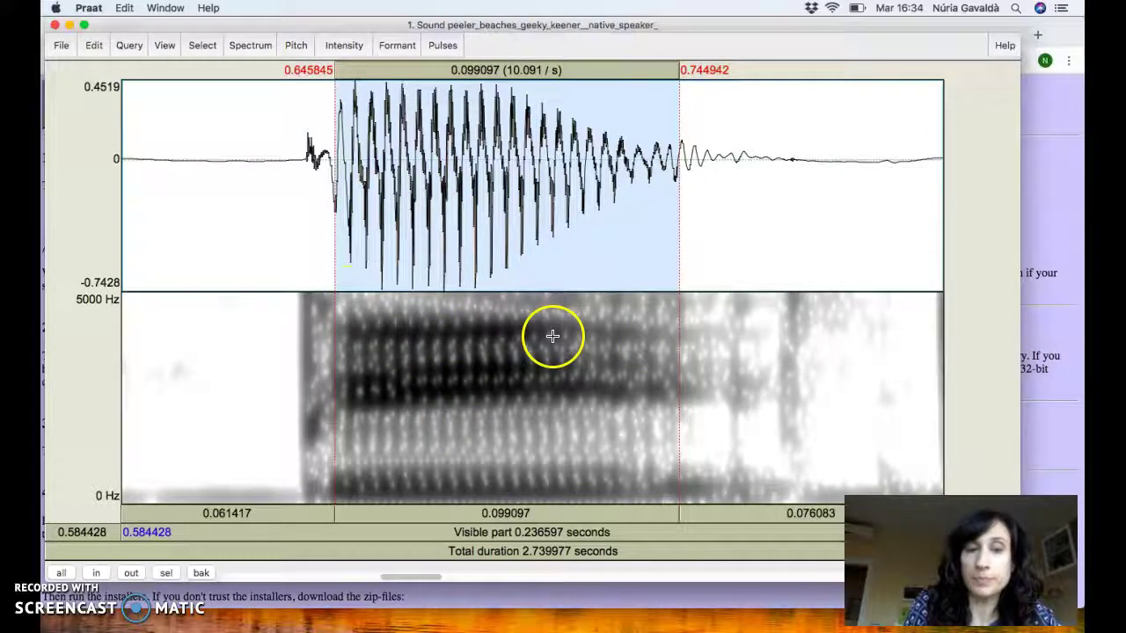
click(233, 269)
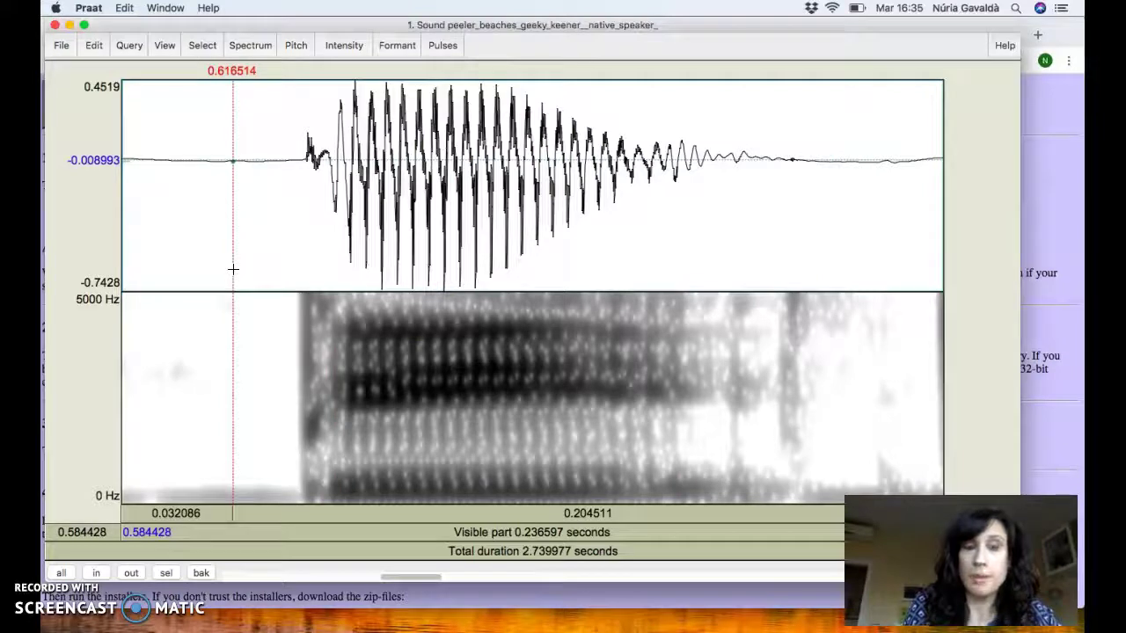
drag(296, 154, 687, 179)
click(332, 155)
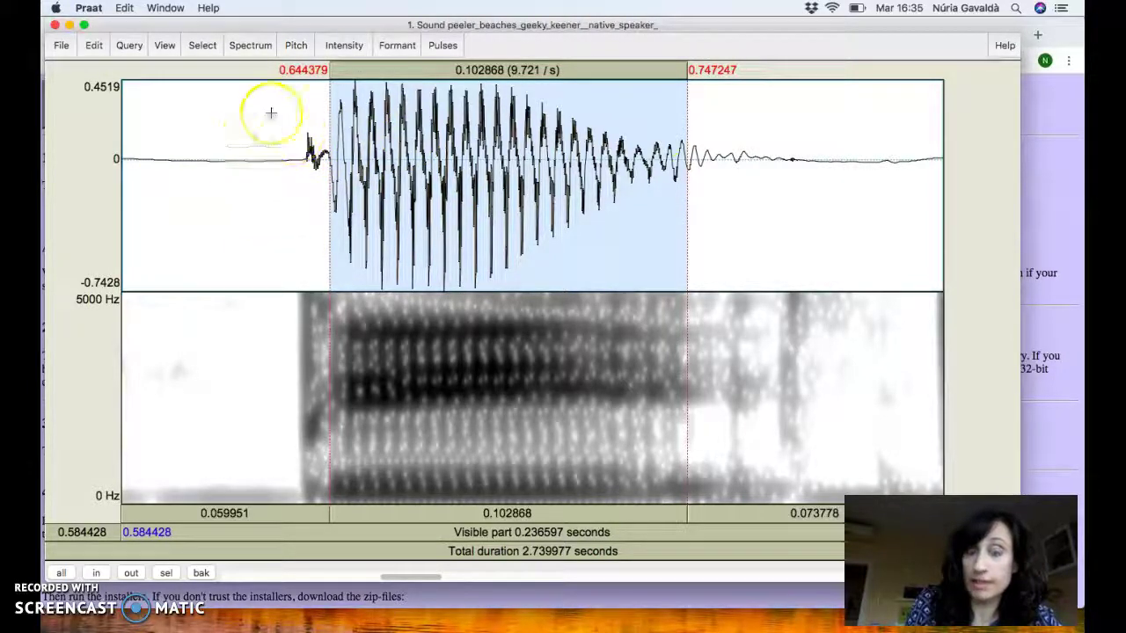
Select and play the whole first syllable of "beaches", about 0.605 to 0.786 s
click(168, 201)
drag(192, 145, 823, 159)
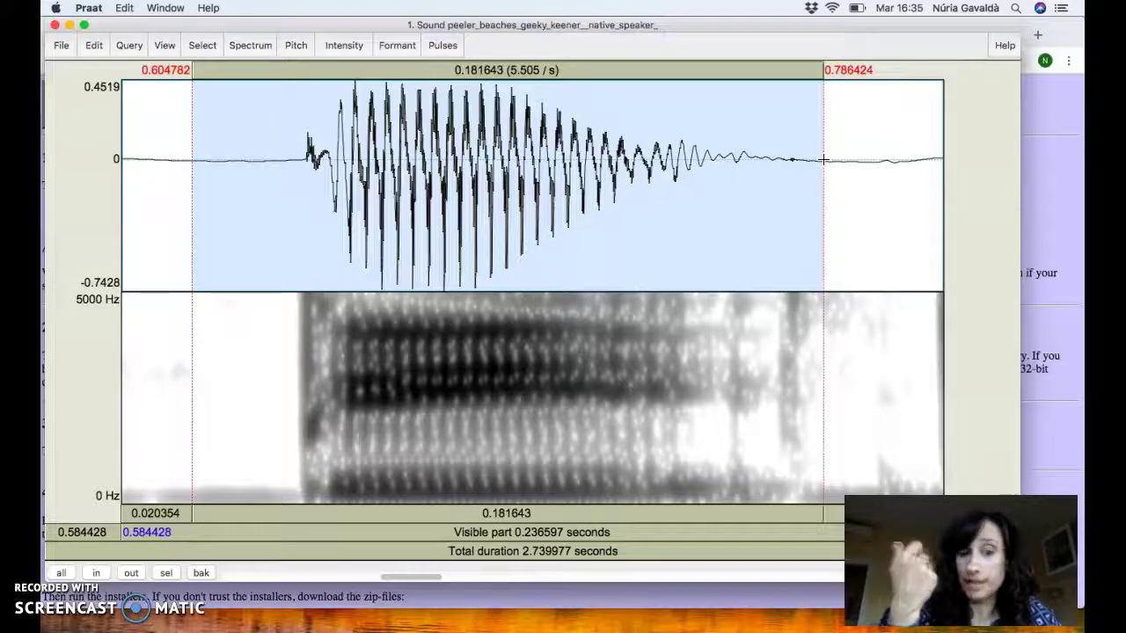
key(Tab)
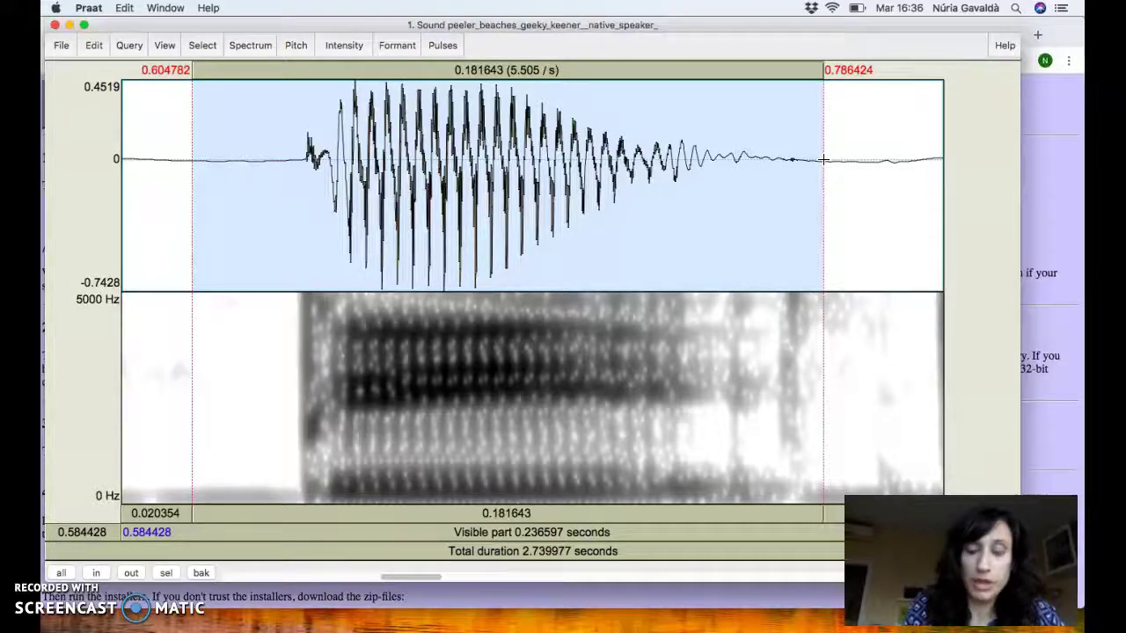
Zoom out, select the word "peeler", about 0.012 to 0.564 s, and zoom to the selection
key(super+o)
key(super+o)
key(super+o)
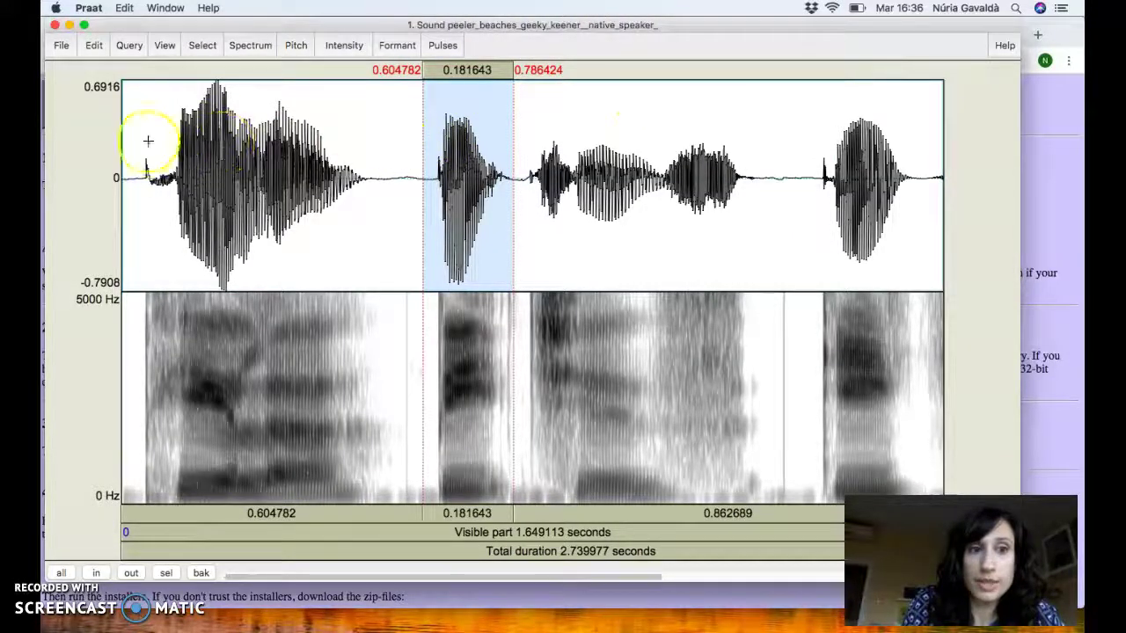
drag(128, 141, 401, 158)
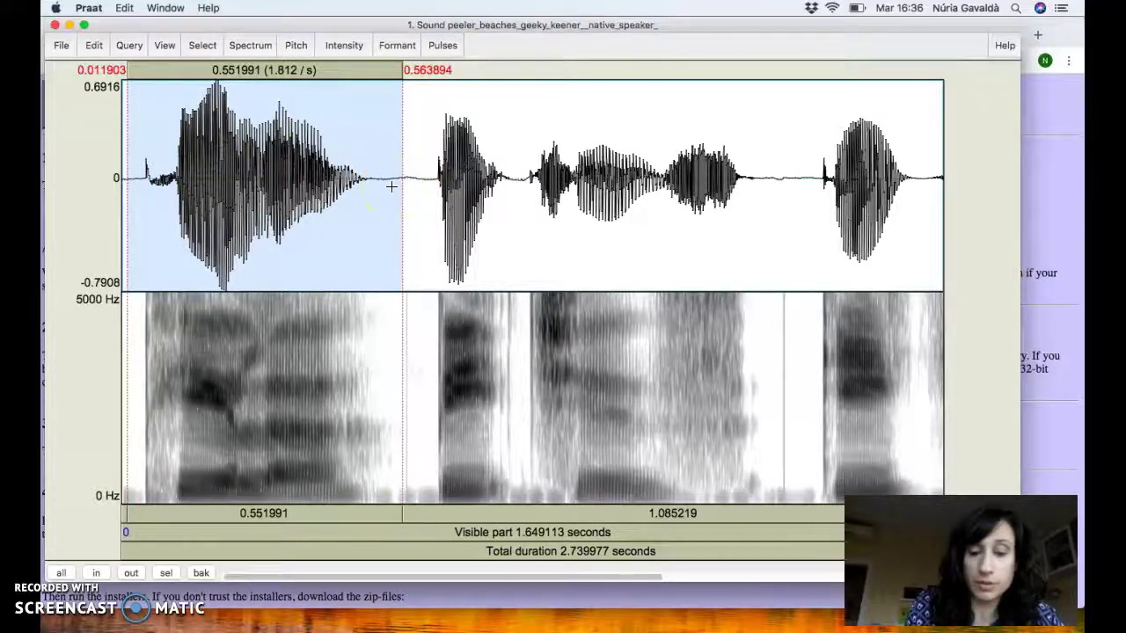
key(super+n)
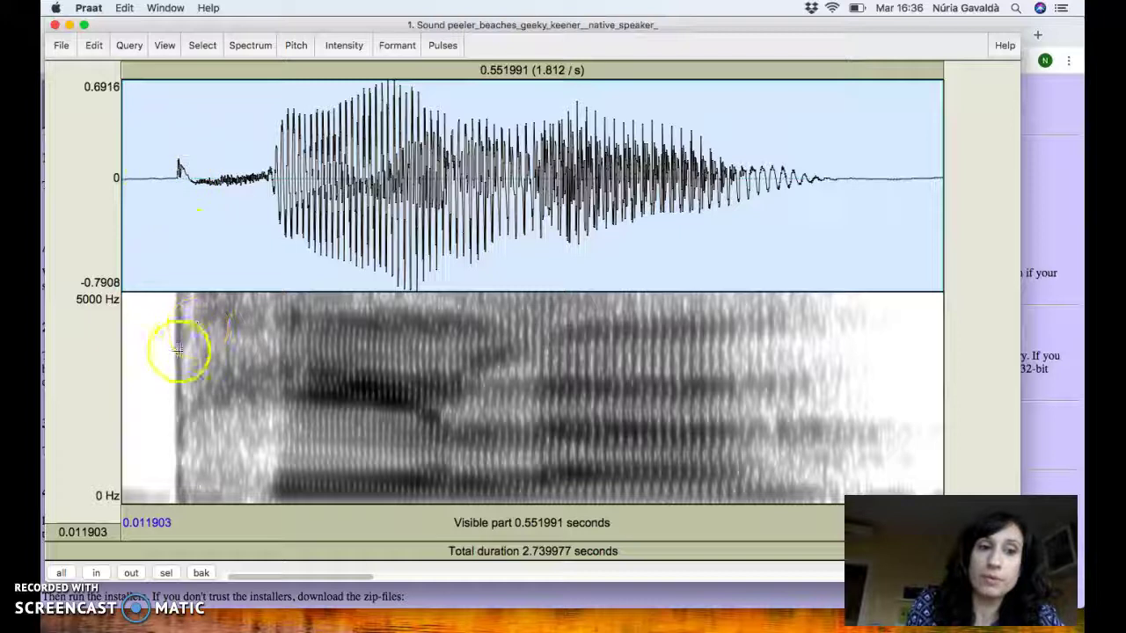
Select and play the initial plosive of "peeler" with its preceding silence, about 0.021 to 0.112 s
drag(181, 378, 272, 387)
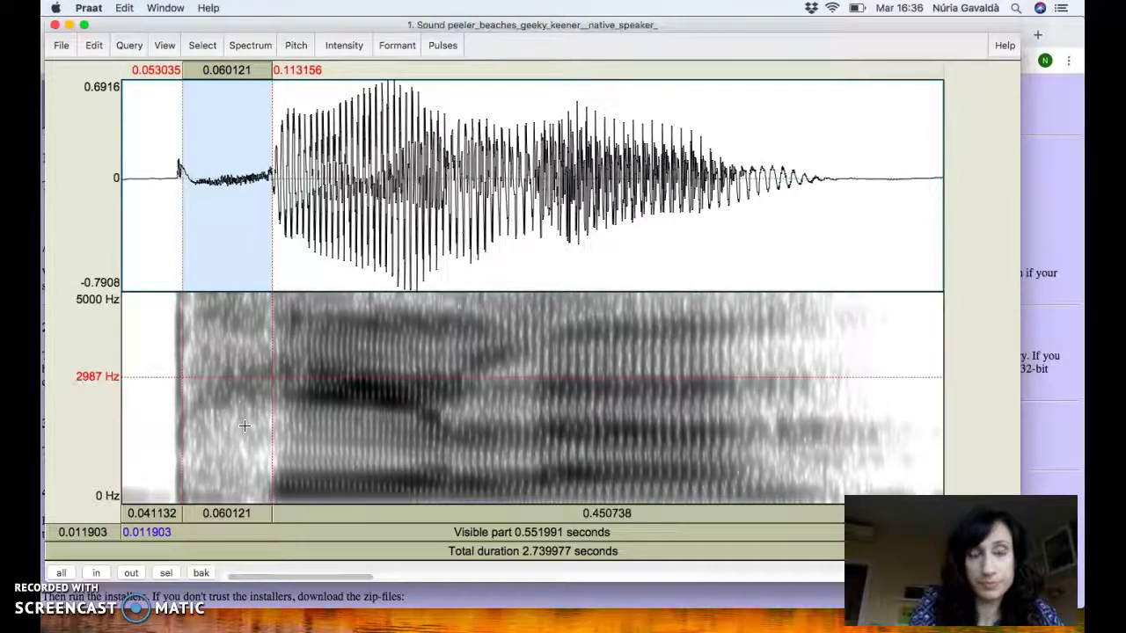
drag(133, 162, 271, 158)
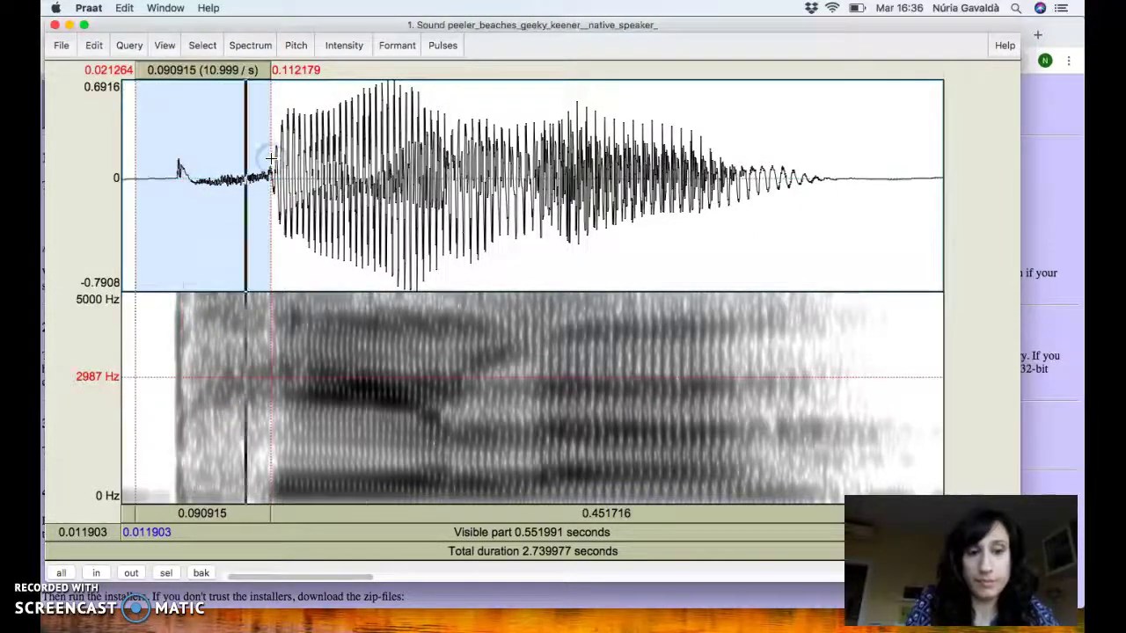
key(Tab)
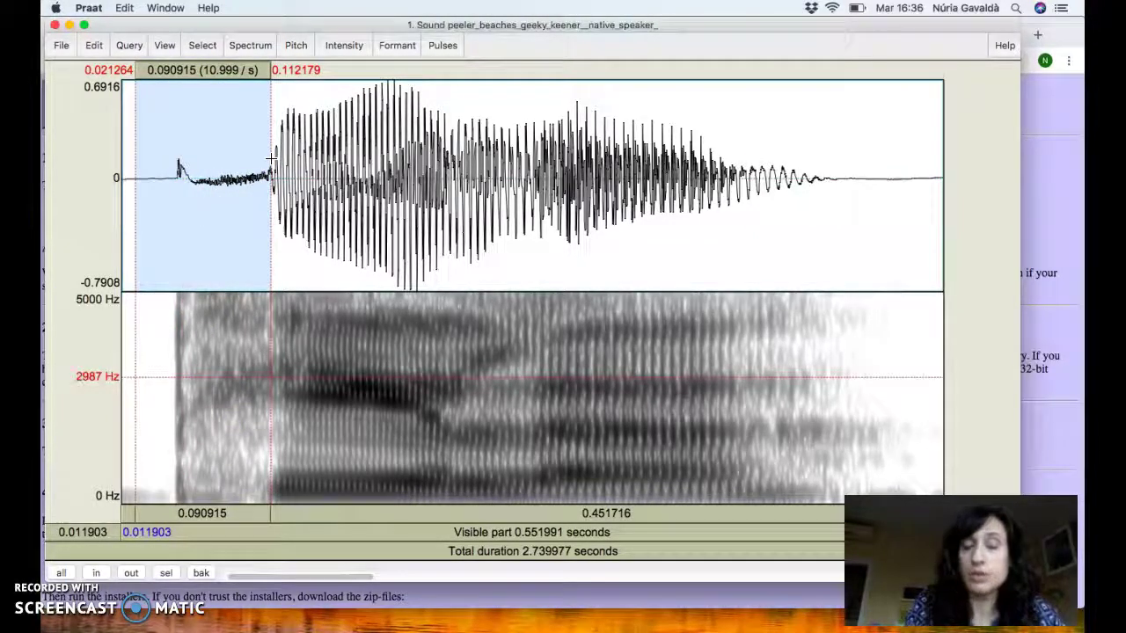
Measure the voice onset time of "peeler" by selecting from the burst to the voicing onset, about 0.052 to 0.112 s
click(187, 174)
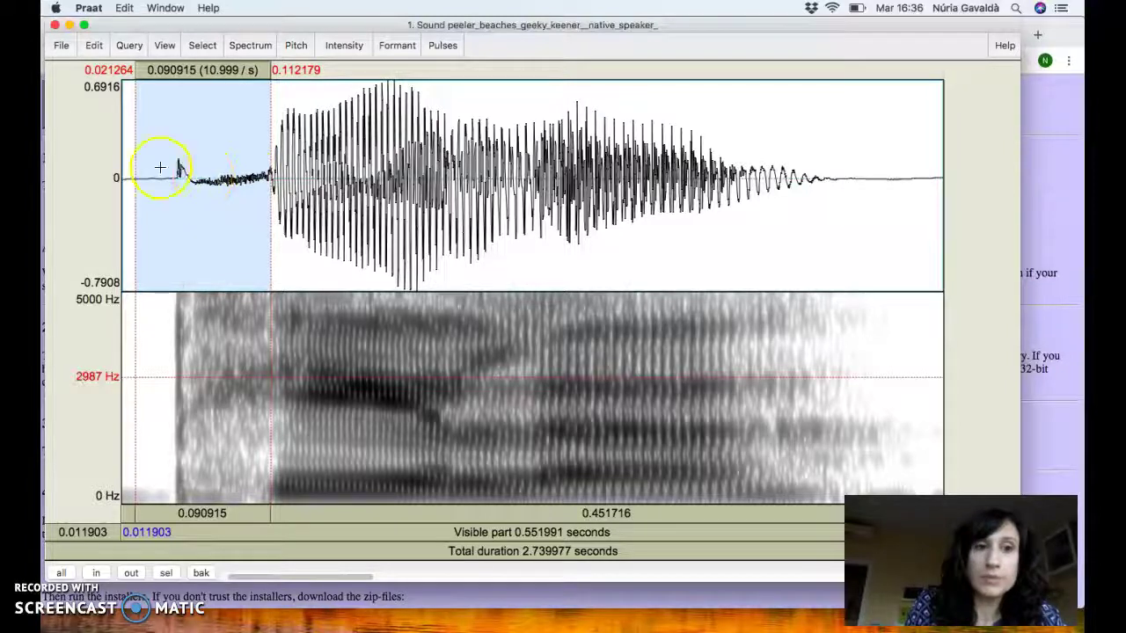
drag(179, 172, 270, 173)
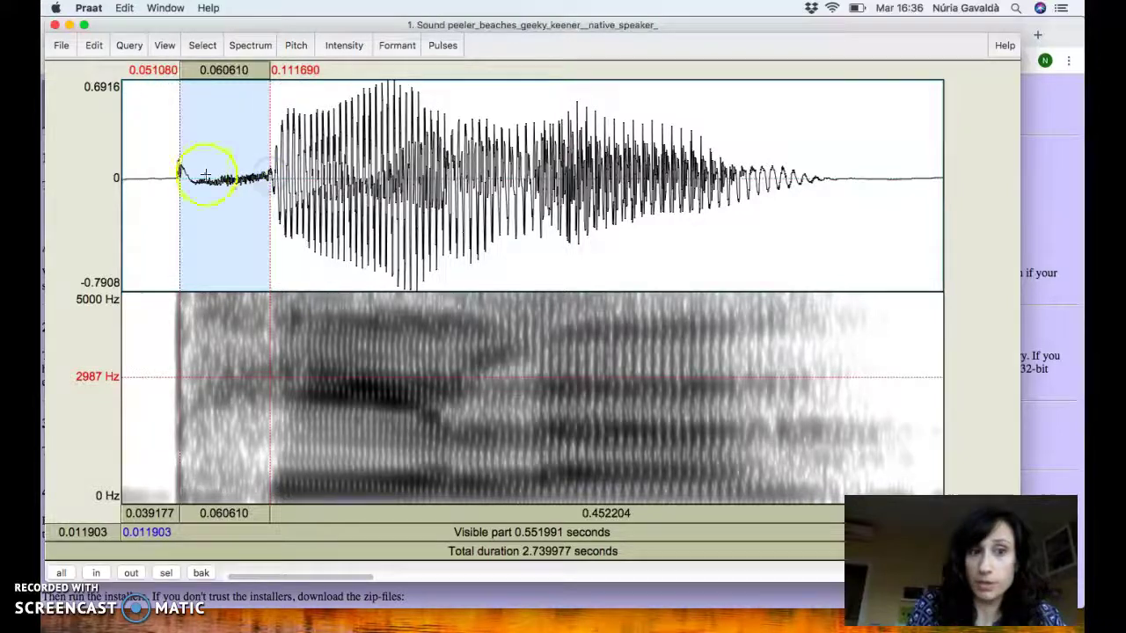
drag(180, 168, 270, 179)
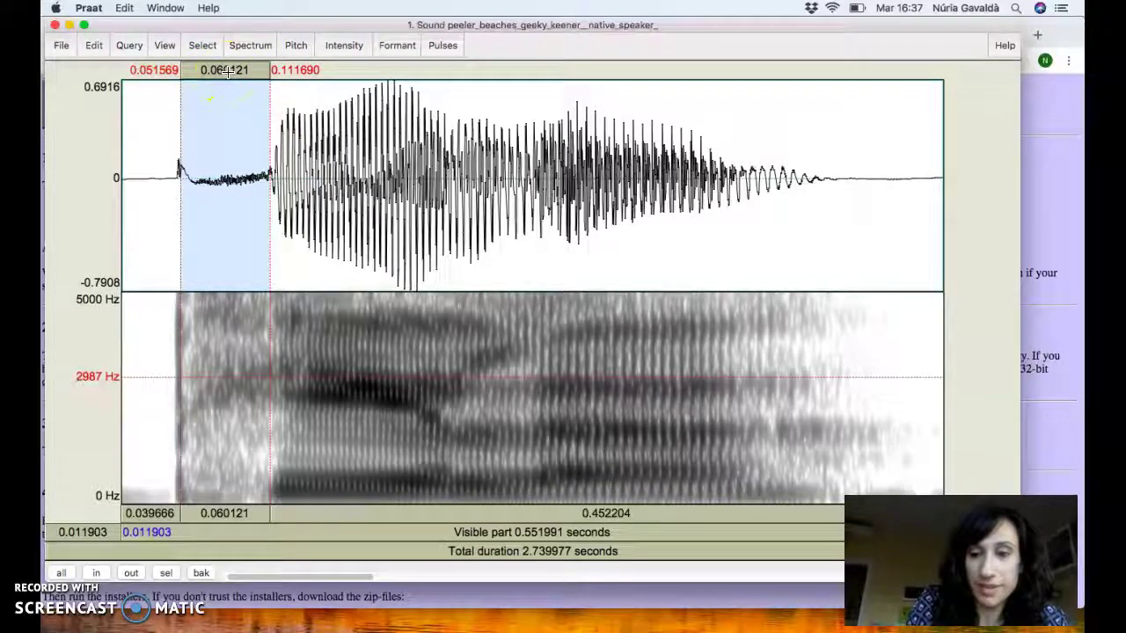
click(228, 75)
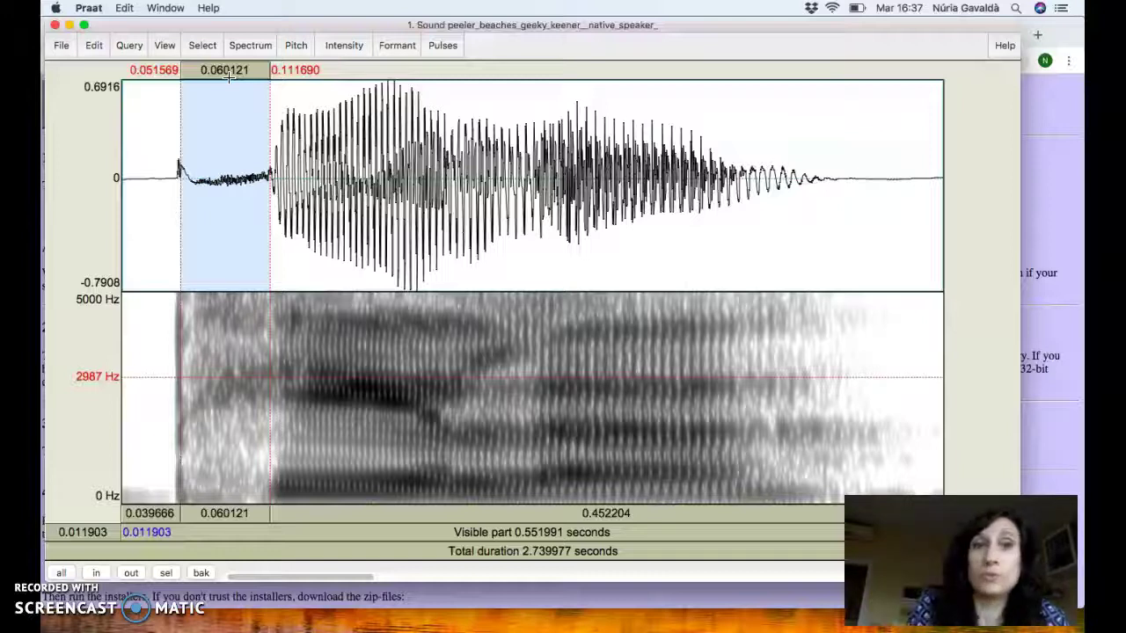
click(228, 74)
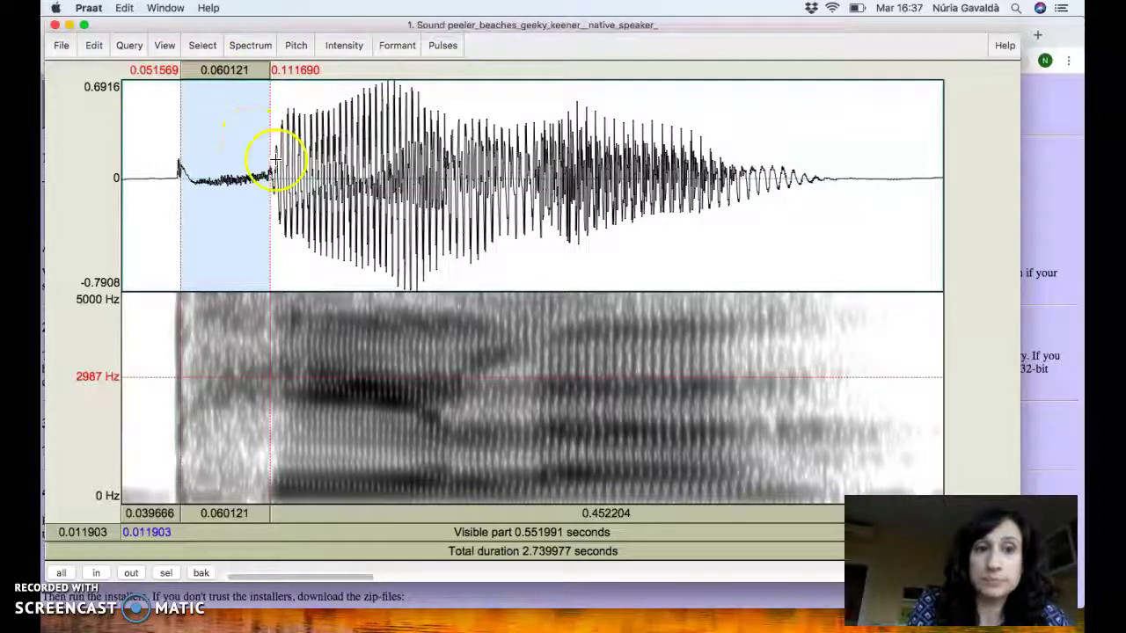
Play the vowel of "peeler", about 0.109 to 0.233 s, and select the aspiration before it, about 0.056 to 0.114 s
drag(267, 163, 451, 180)
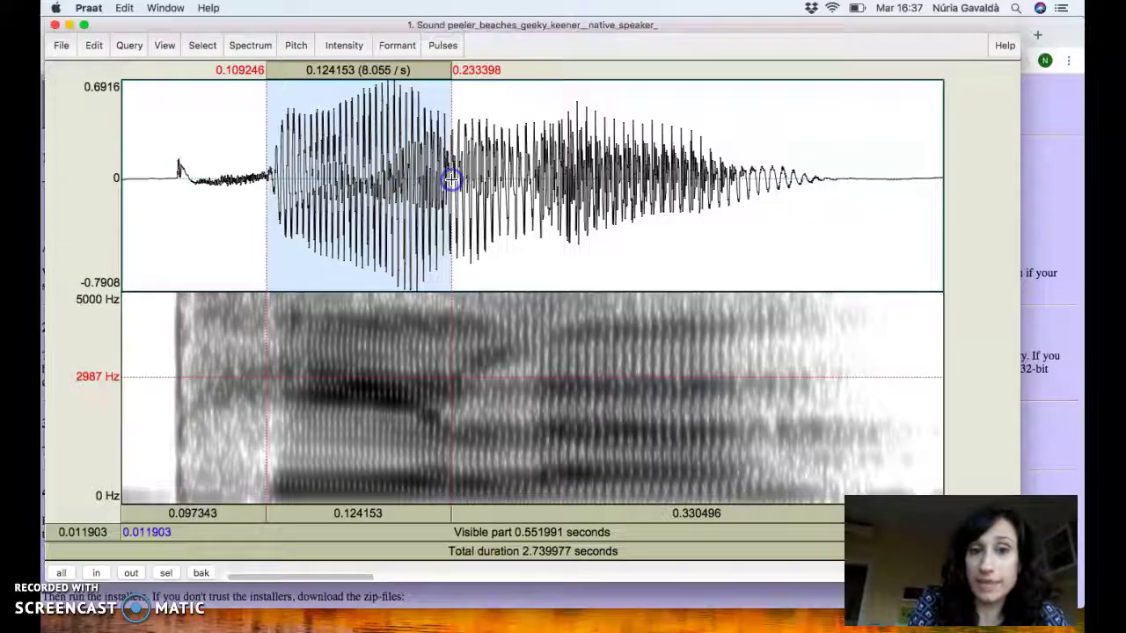
key(Tab)
click(410, 184)
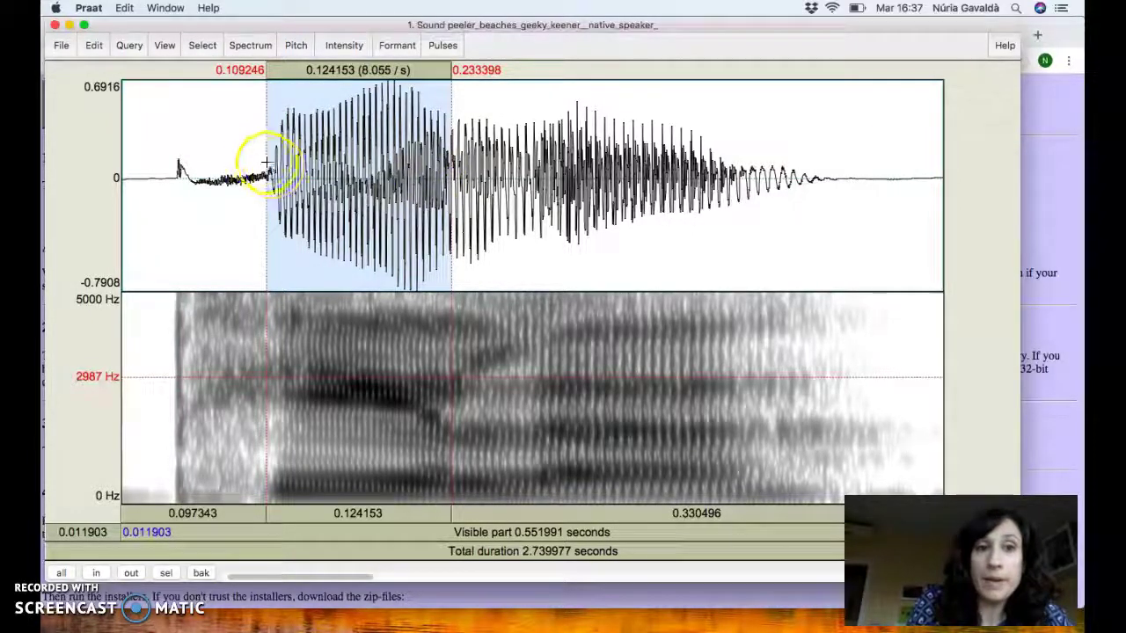
drag(187, 170, 273, 168)
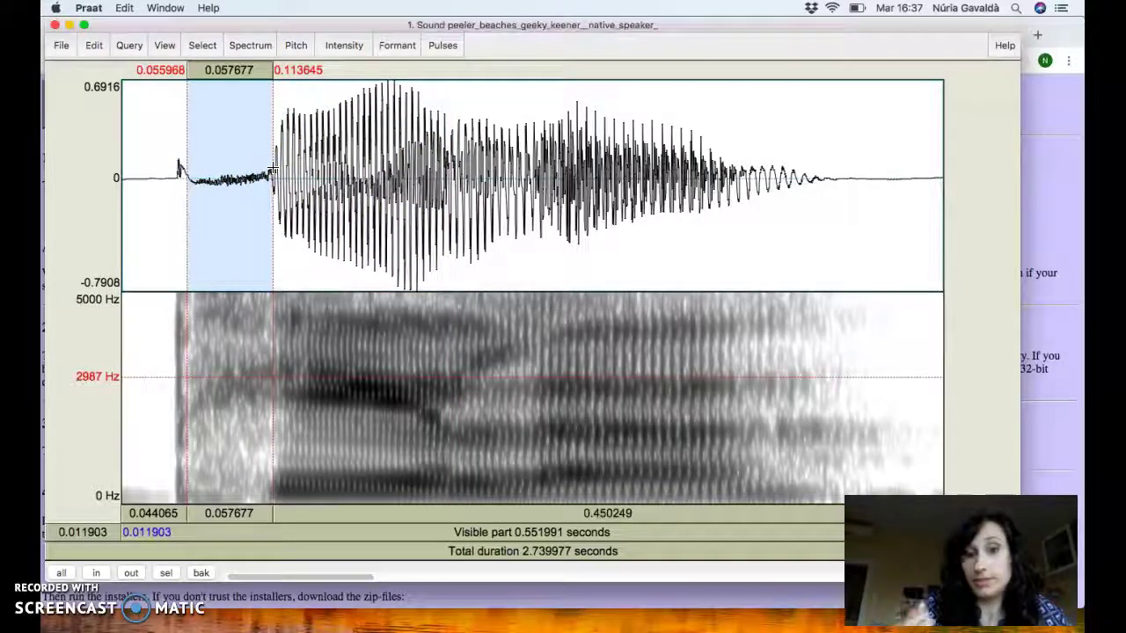
click(251, 176)
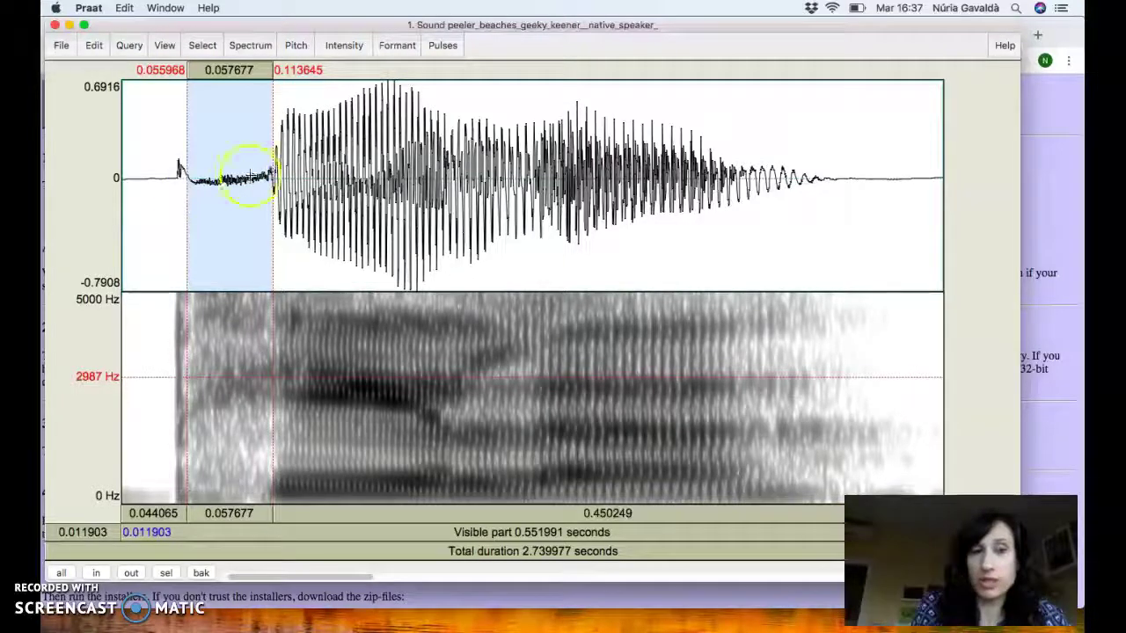
Open the learner's sound peeler_beaches_geeky_keychain__learner_ for viewing and editing
scroll(161, 192, down, 5)
key(ctrl+Up)
click(156, 216)
click(211, 102)
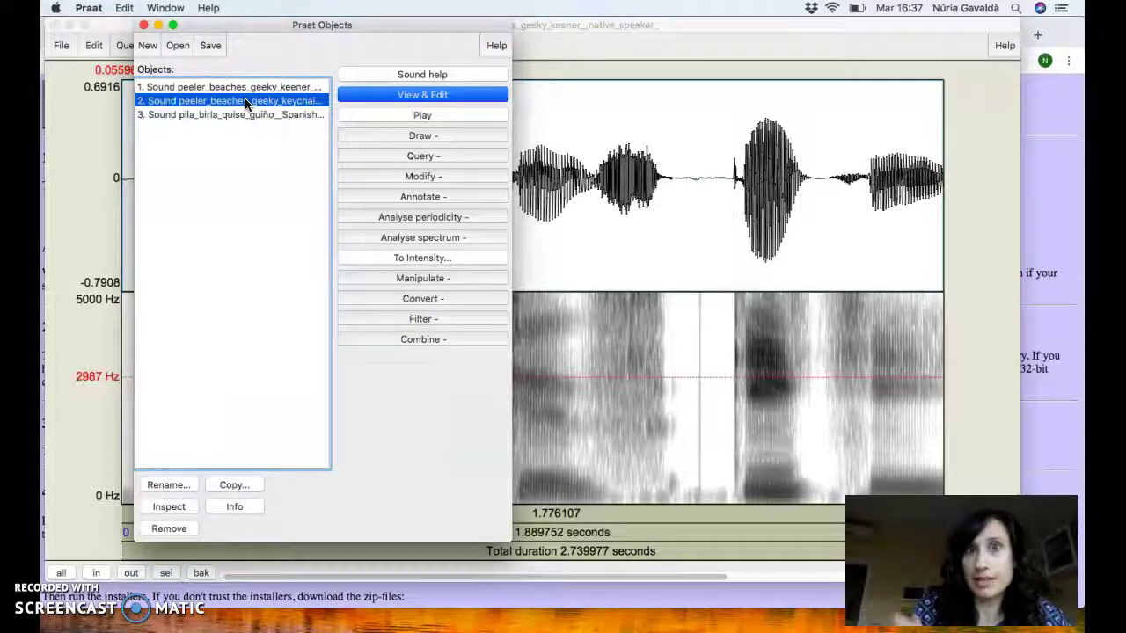
click(395, 99)
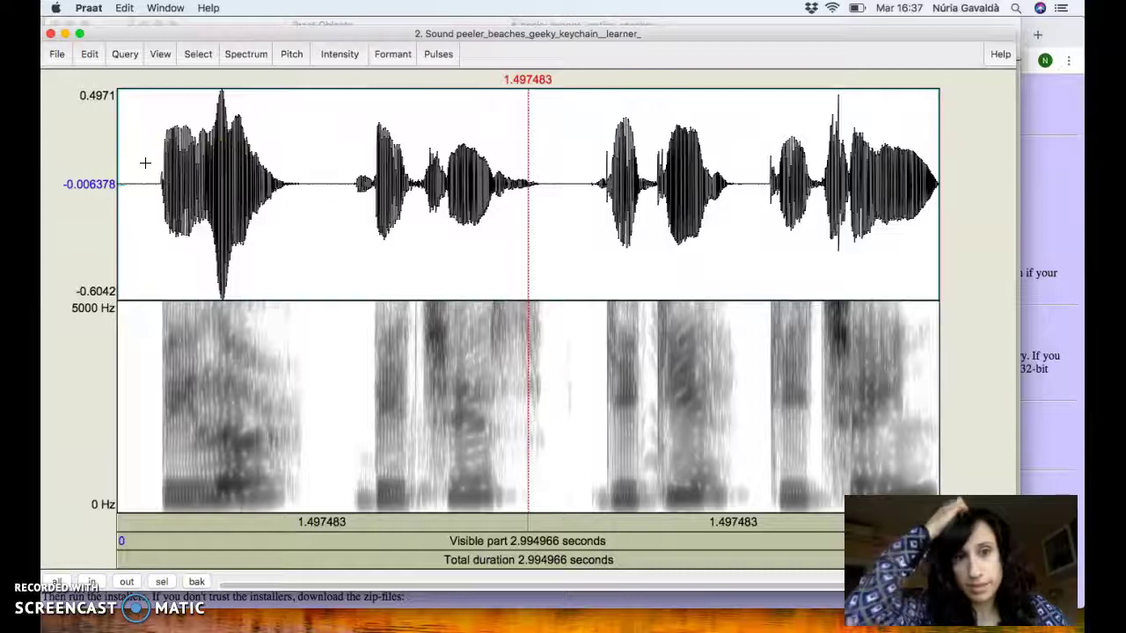
Zoom to the learner's word "beaches", about 0.804 to 1.626 s, and to its first syllable, about 0.838 to 1.087 s
drag(338, 167, 563, 167)
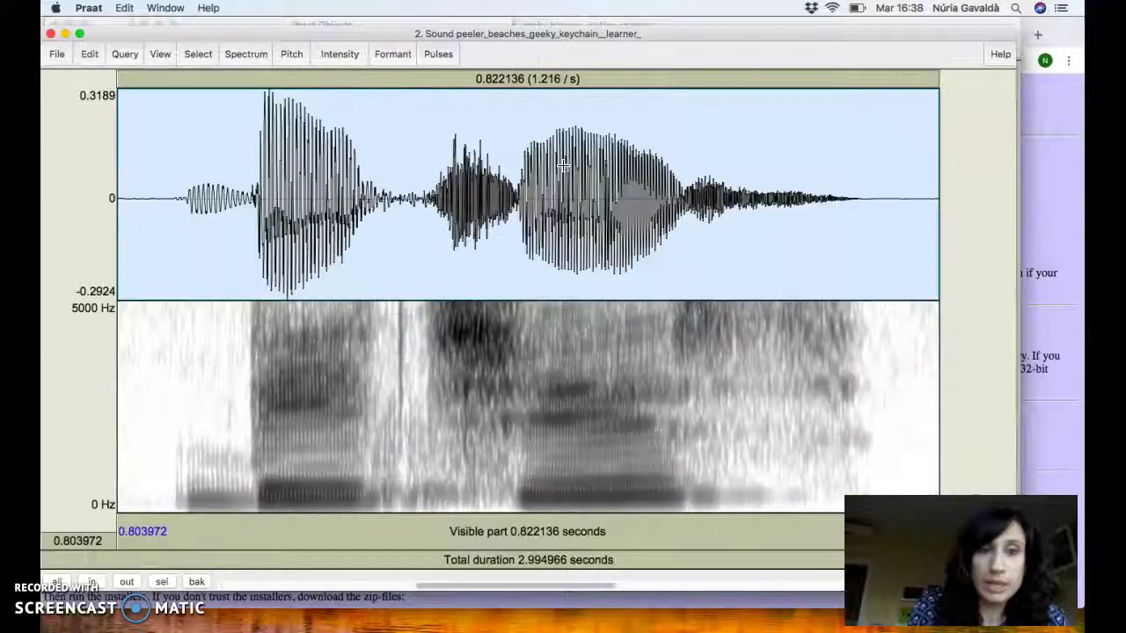
key(super+n)
click(237, 172)
drag(151, 167, 400, 176)
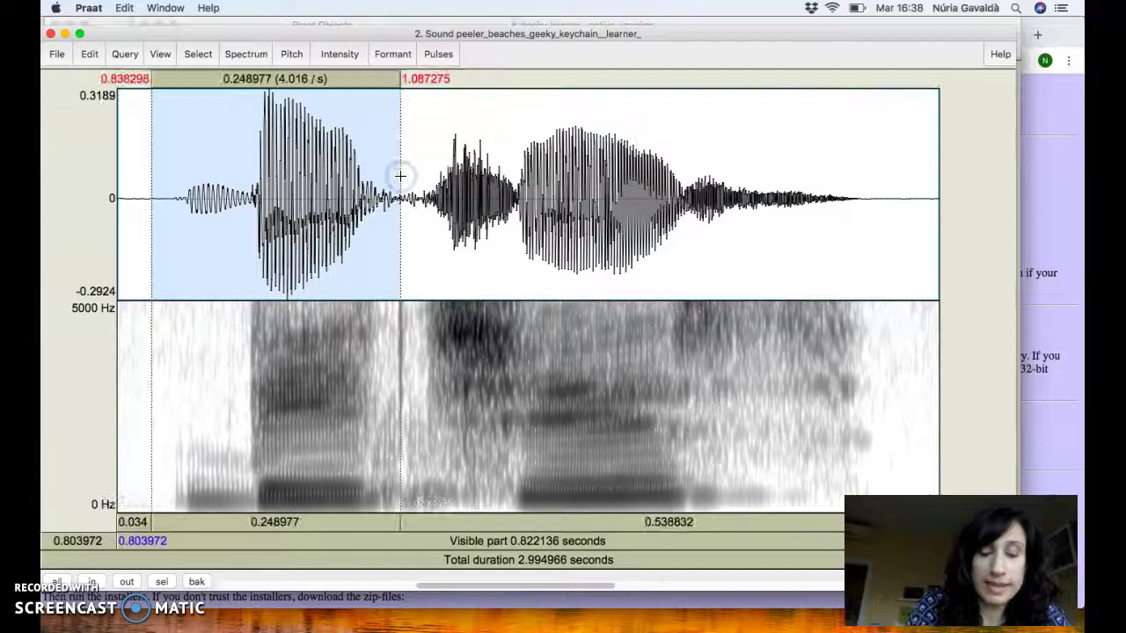
key(super+n)
Select the learner's vowel, about 0.946 to 1.048 s, and measure the prevoicing before the burst, about 0.873 to 0.939 s
drag(475, 171, 807, 175)
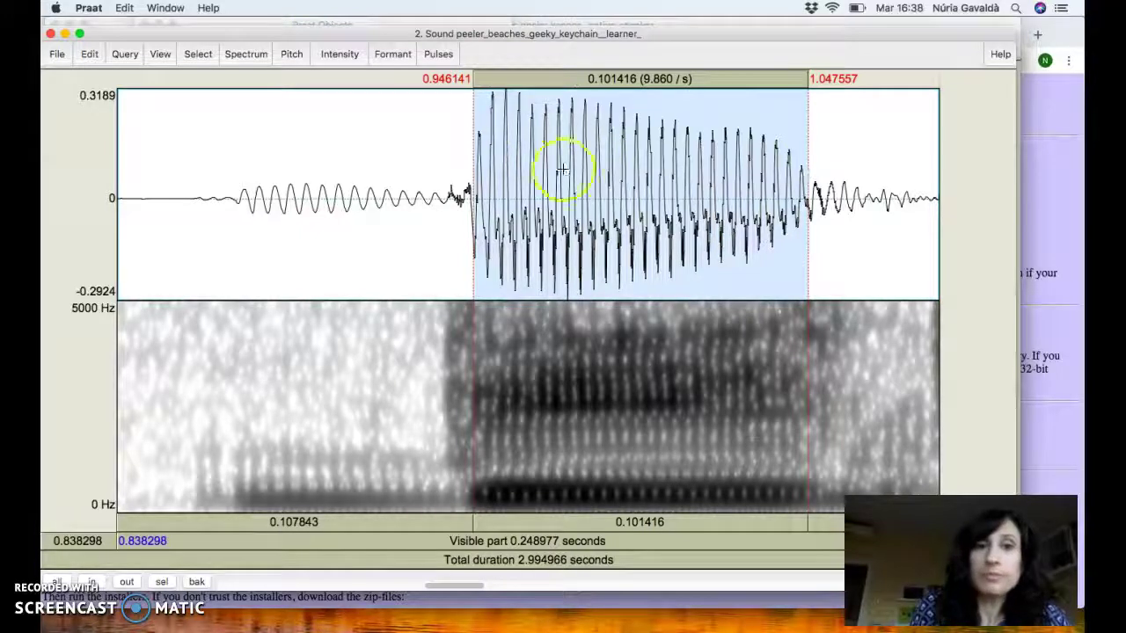
drag(447, 190, 469, 188)
drag(230, 185, 448, 175)
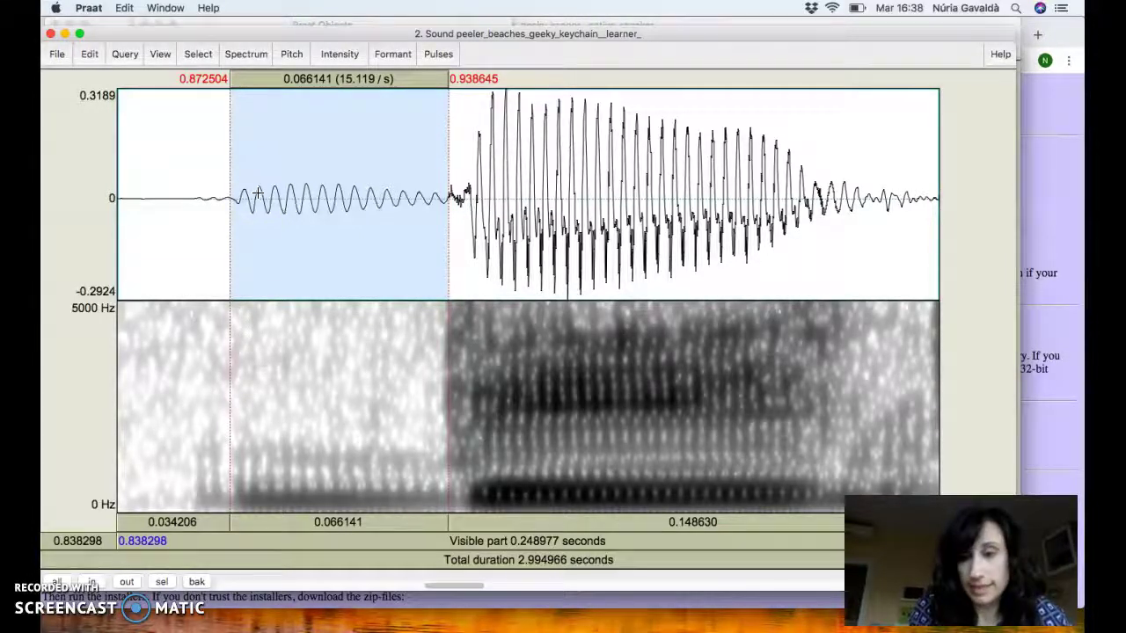
Select the learner's first syllable of "beaches", about 0.853 to 1.059 s, and zoom out to show the neighbouring words
drag(165, 150, 846, 168)
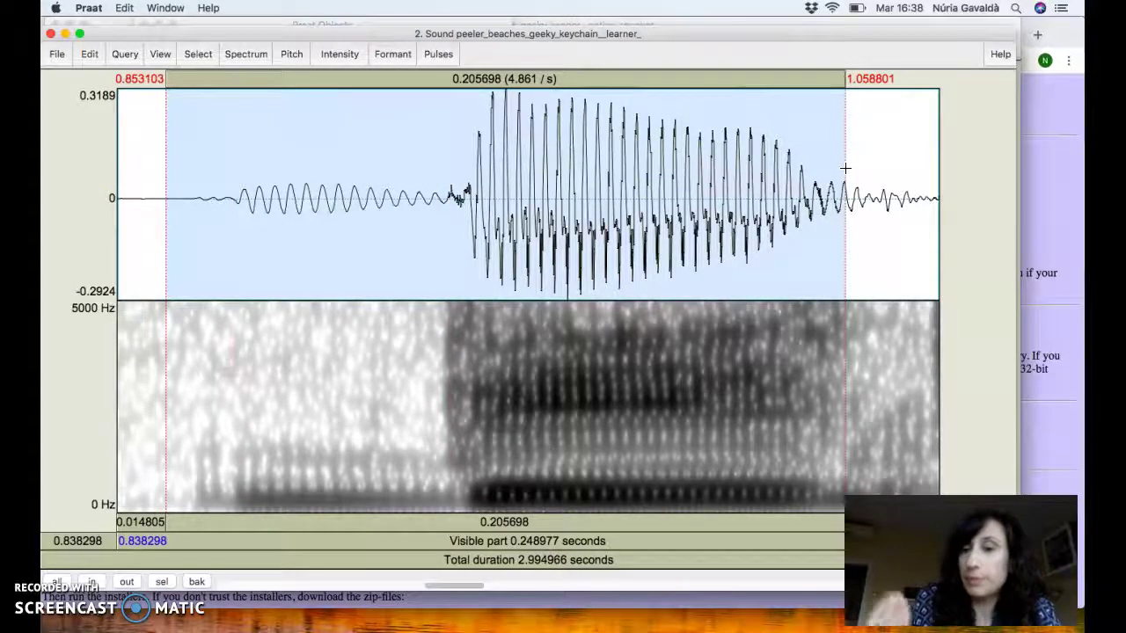
key(super+o)
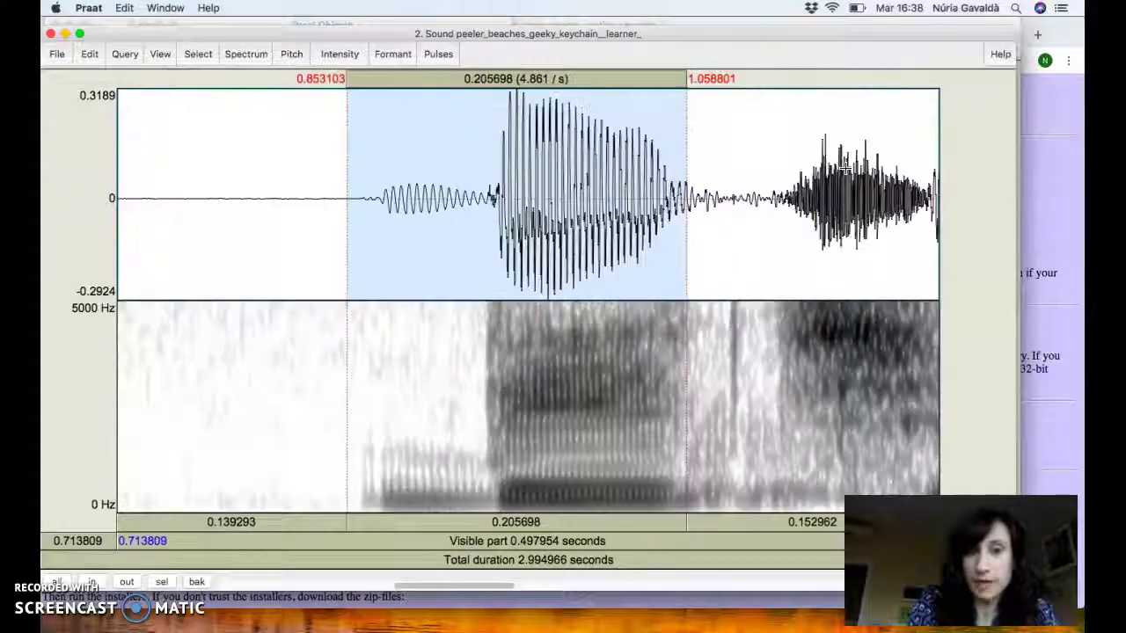
key(super+o)
key(super+o)
click(730, 162)
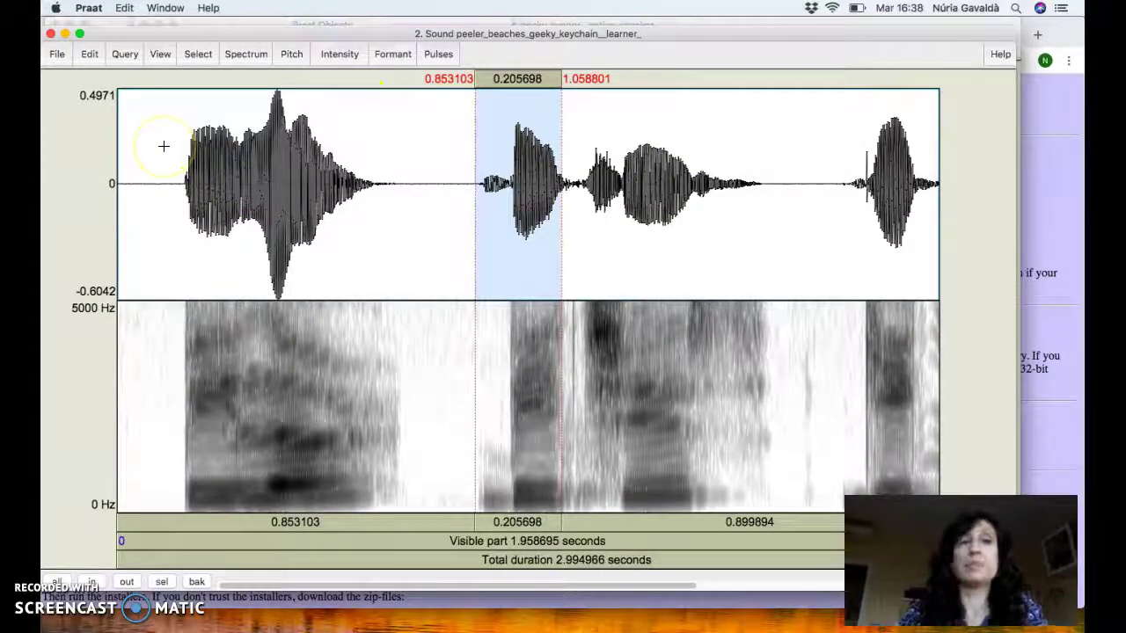
Zoom in on the learner's word "peeler", about 0.144 to 0.566 s
drag(163, 146, 409, 149)
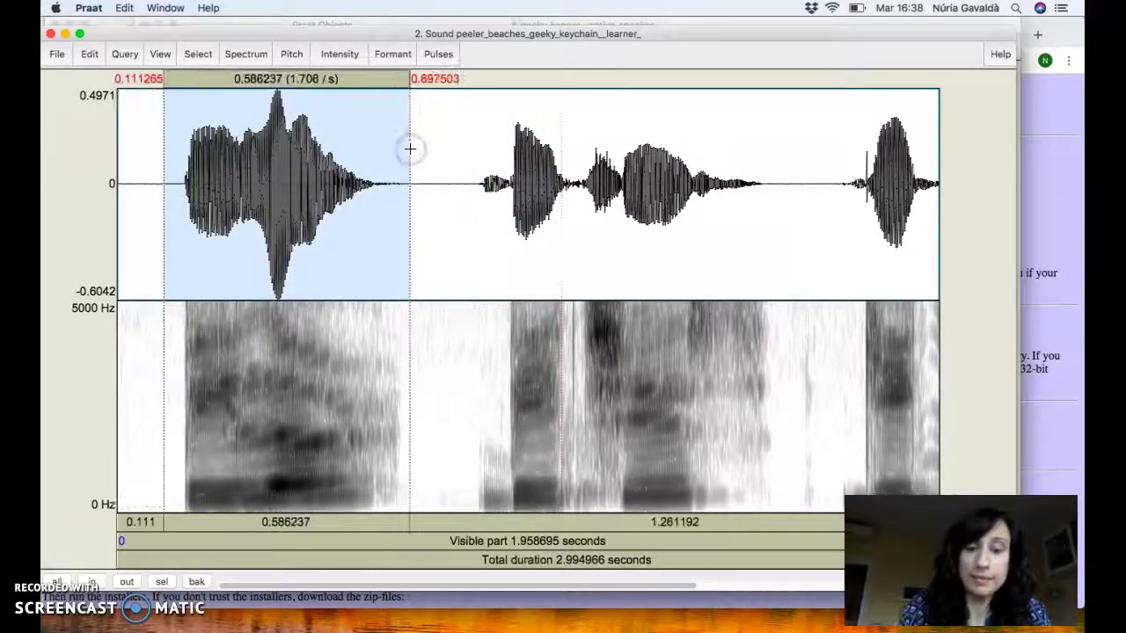
key(super+n)
drag(162, 150, 753, 158)
key(super+n)
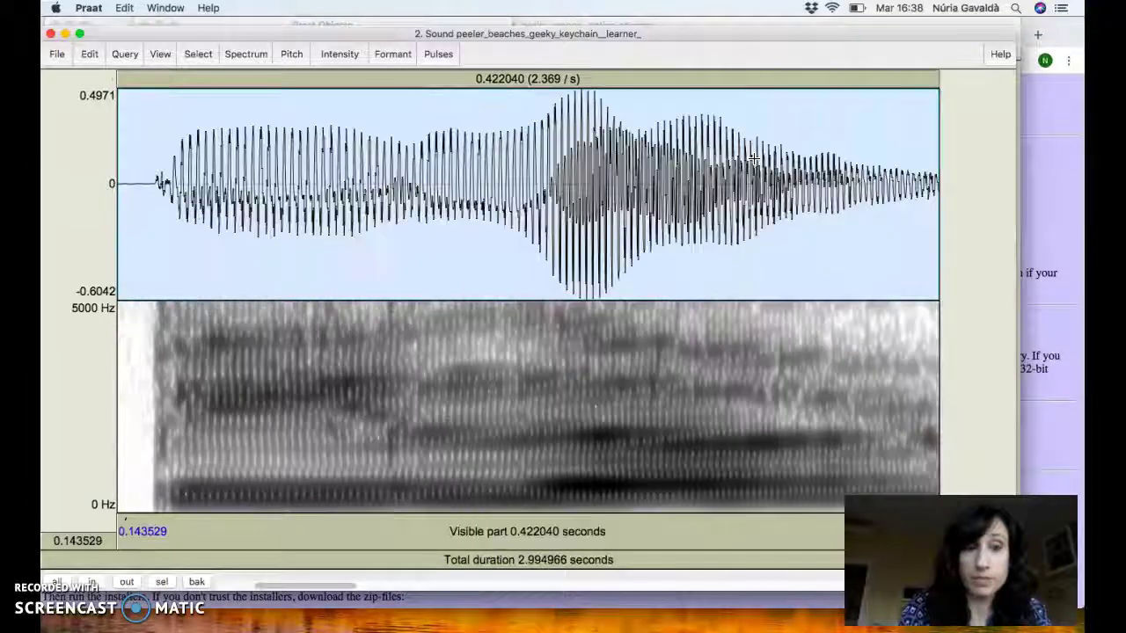
Select and play the first syllable of the learner's "peeler", about 0.157 to 0.315 s
drag(129, 152, 439, 151)
click(440, 152)
drag(144, 141, 451, 154)
key(Tab)
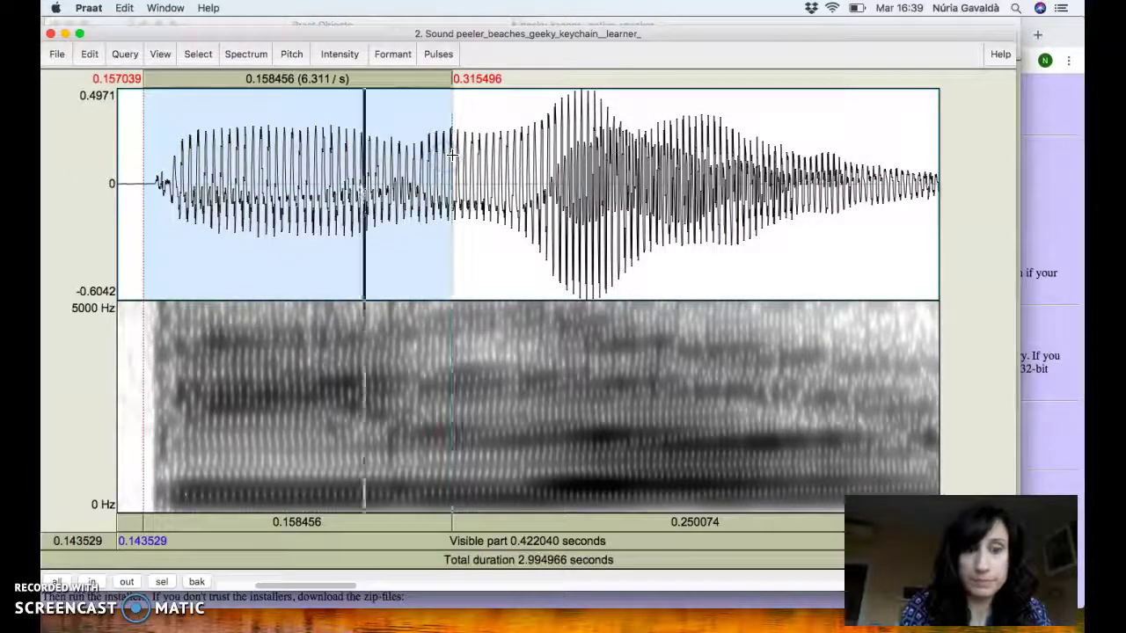
Measure the learner's voice onset time in "peeler", about 0.163 to 0.172 s, and play the vowel without the plosive, about 0.172 to 0.298 s
click(124, 214)
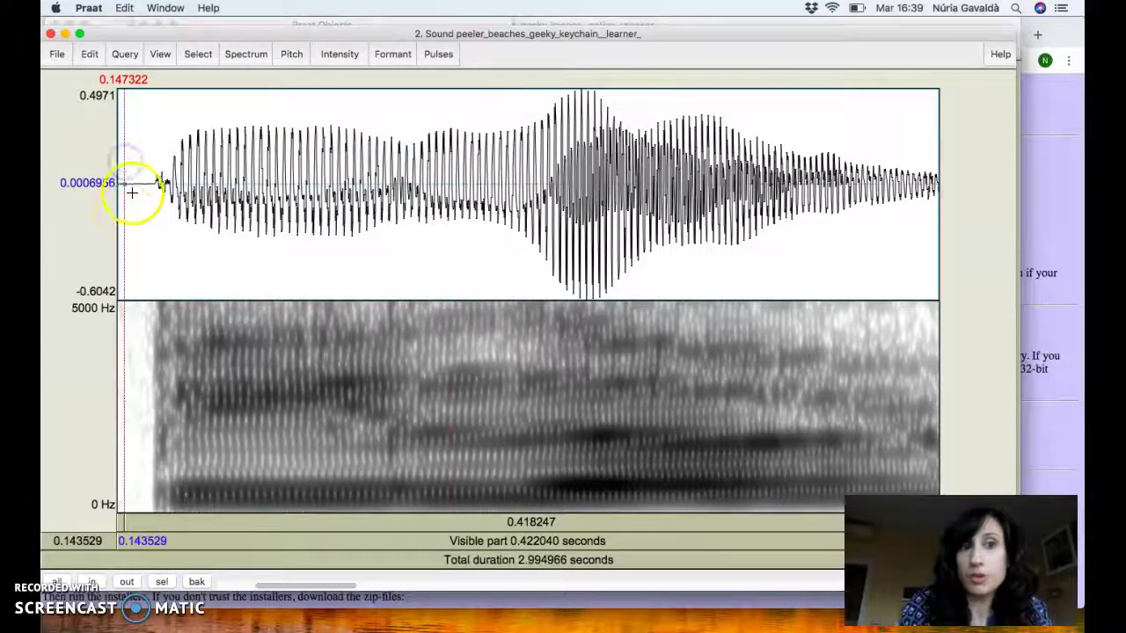
drag(154, 179, 173, 178)
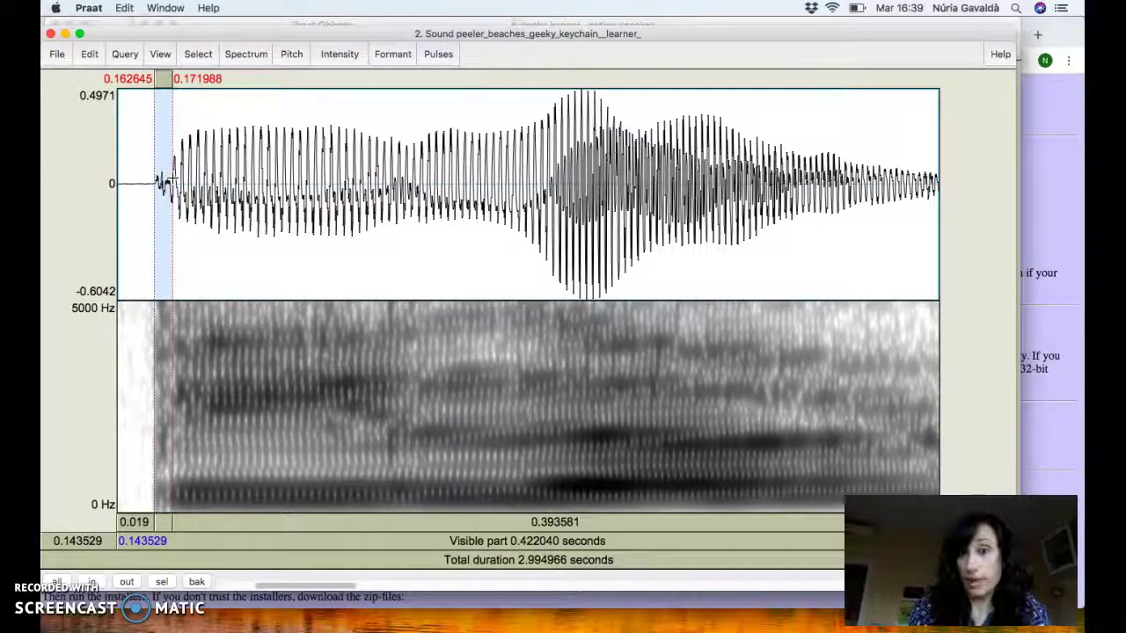
drag(173, 180, 417, 167)
key(Tab)
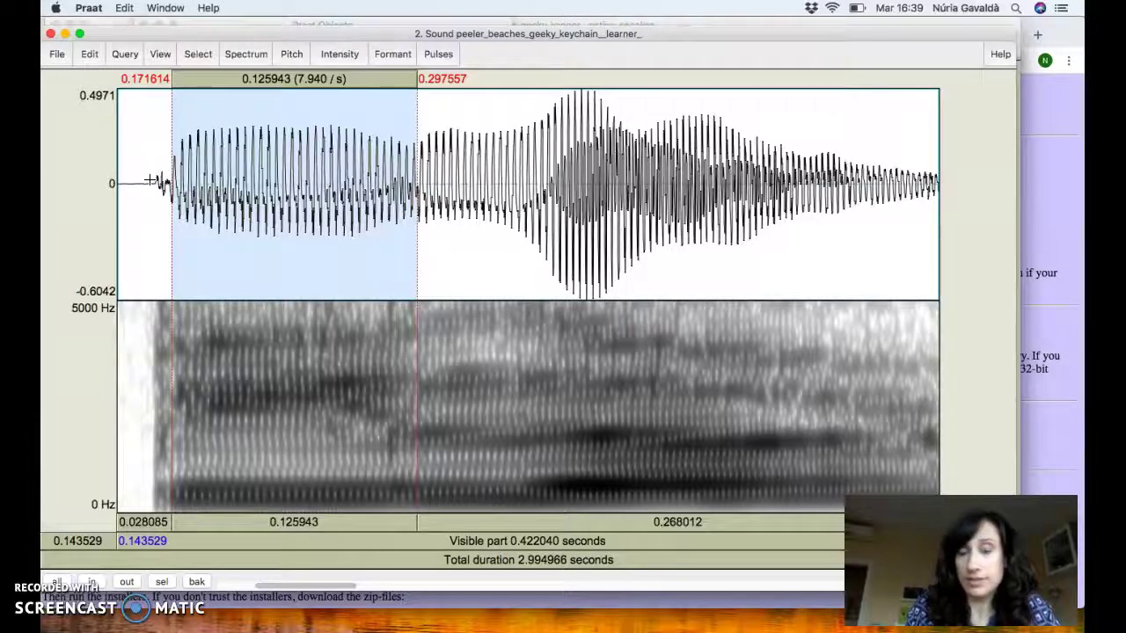
Show the learner's whole recording and zoom in on the word "geeky", about 1.679 to 2.294 s
scroll(149, 180, down, 5)
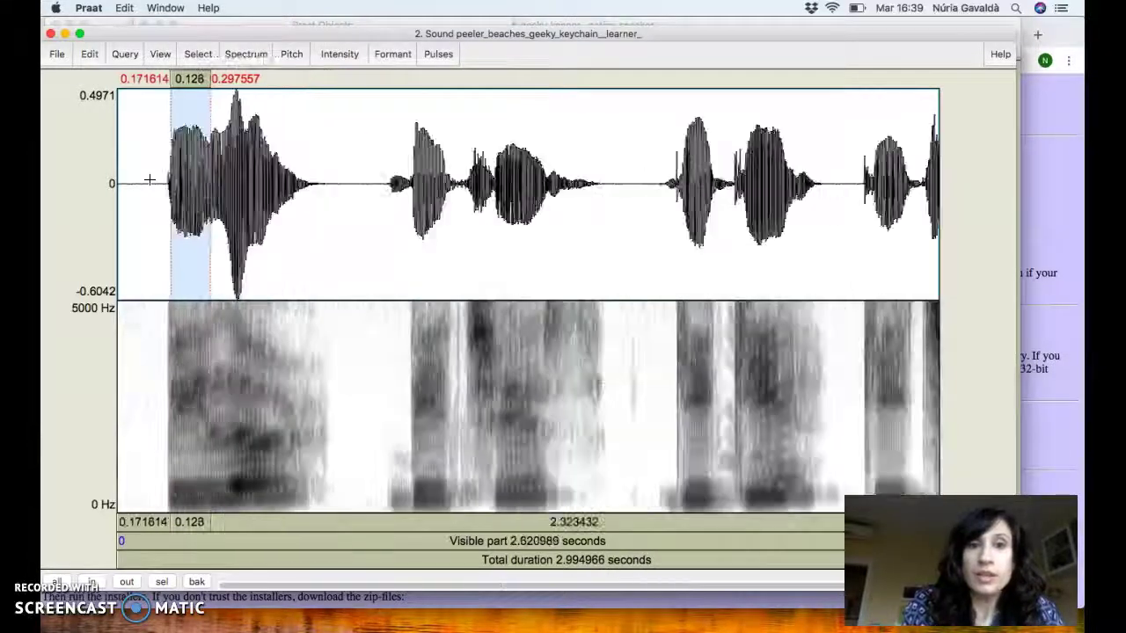
scroll(149, 181, down, 1)
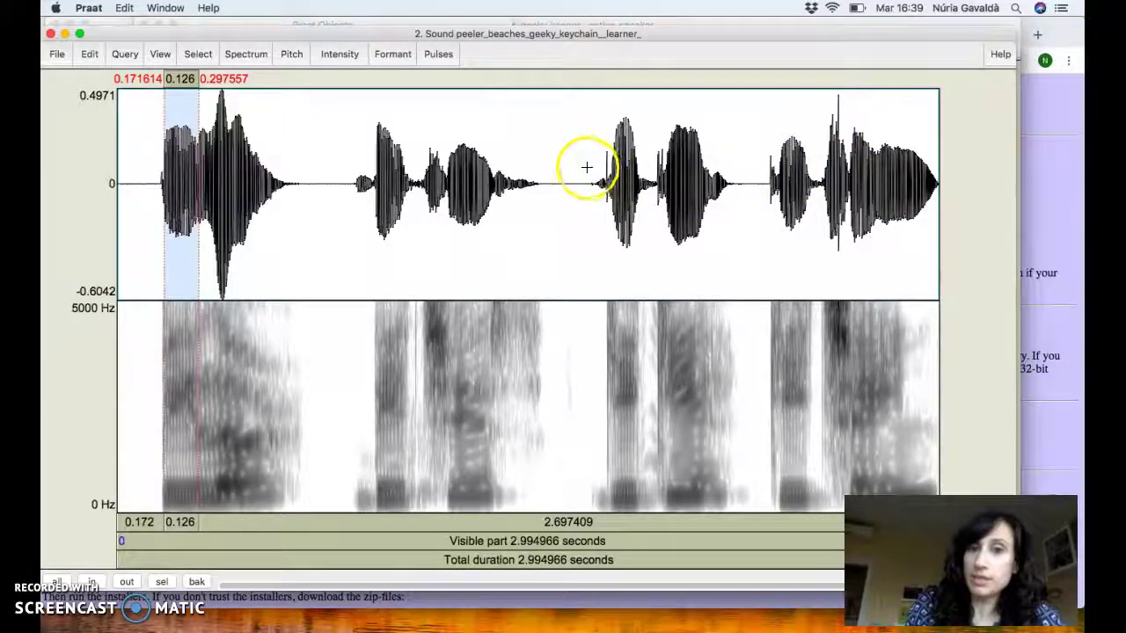
drag(578, 165, 747, 166)
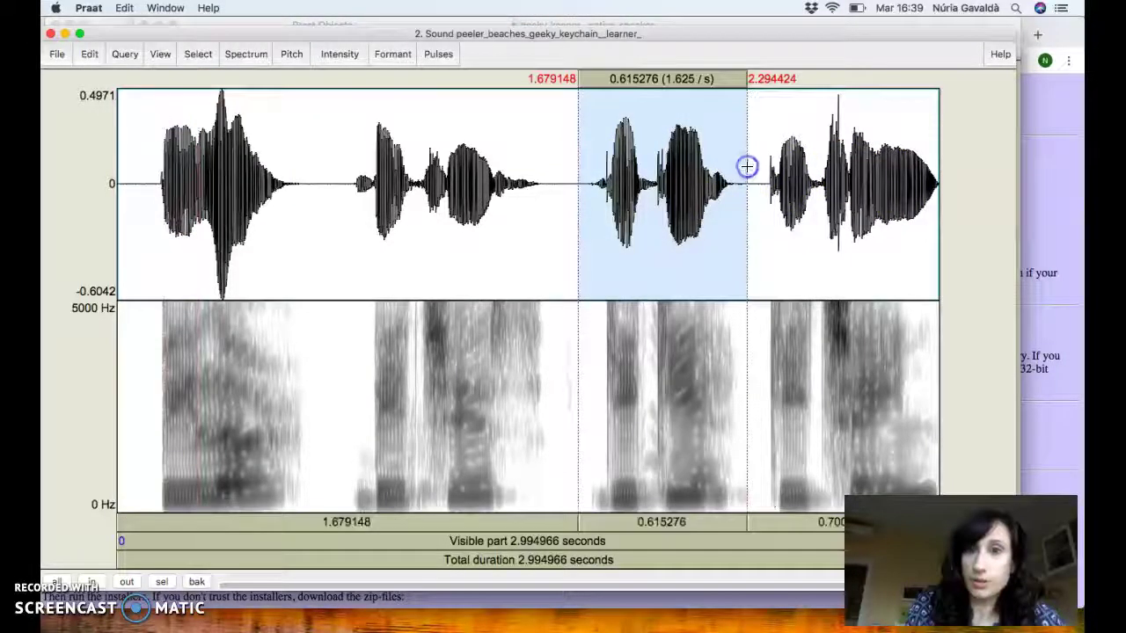
key(super+n)
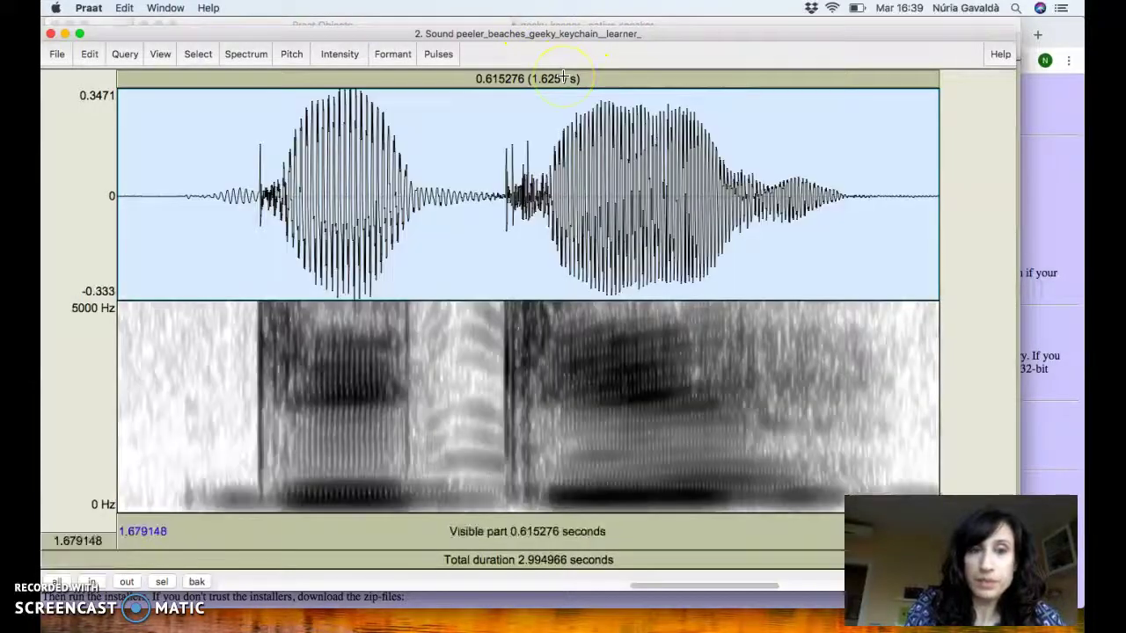
Select and play the first syllable of the learner's "geeky", about 1.707 to 1.880 s, including the prevoicing
drag(191, 196, 294, 188)
drag(154, 185, 384, 173)
key(Tab)
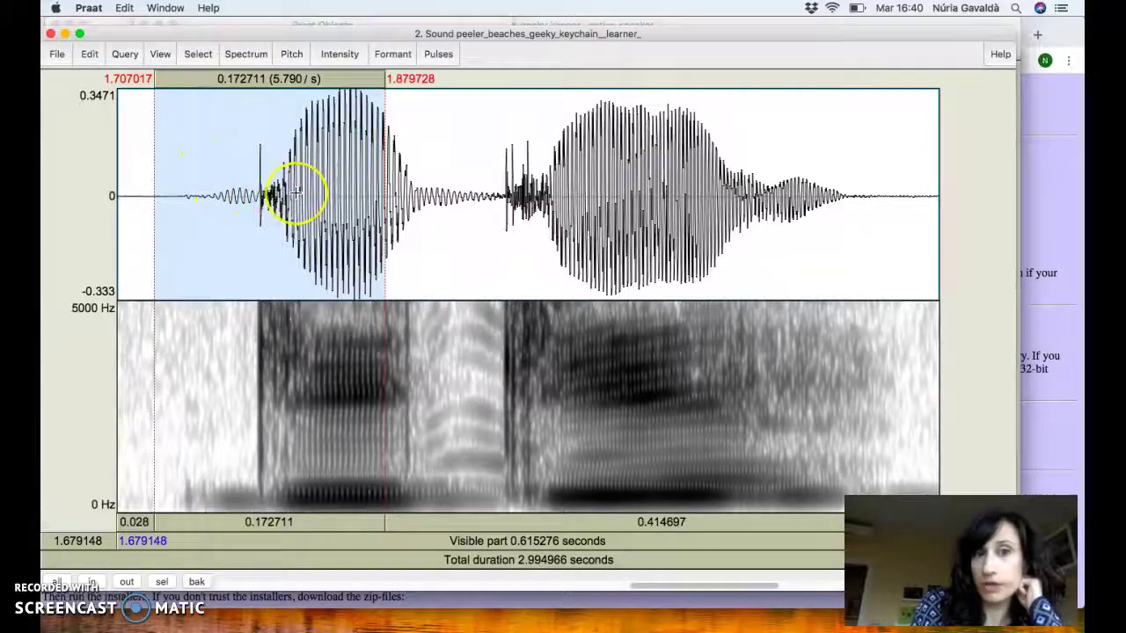
Switch to the native speaker's sound and zoom in on the word "geeky", about 1.330 to 2.089 s
key(ctrl+Up)
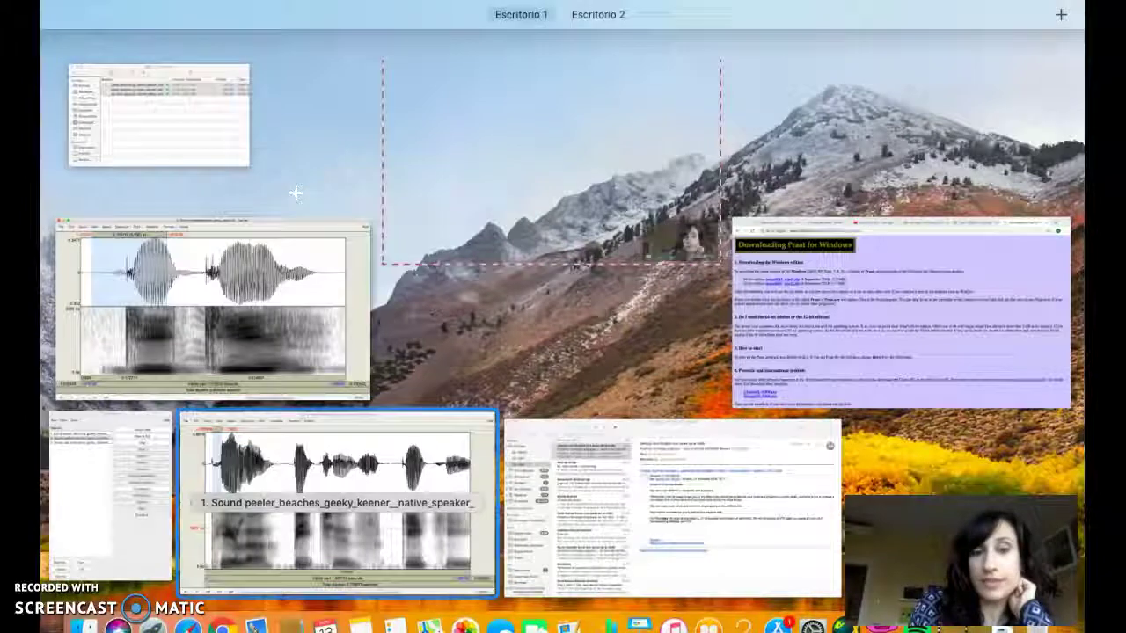
click(364, 495)
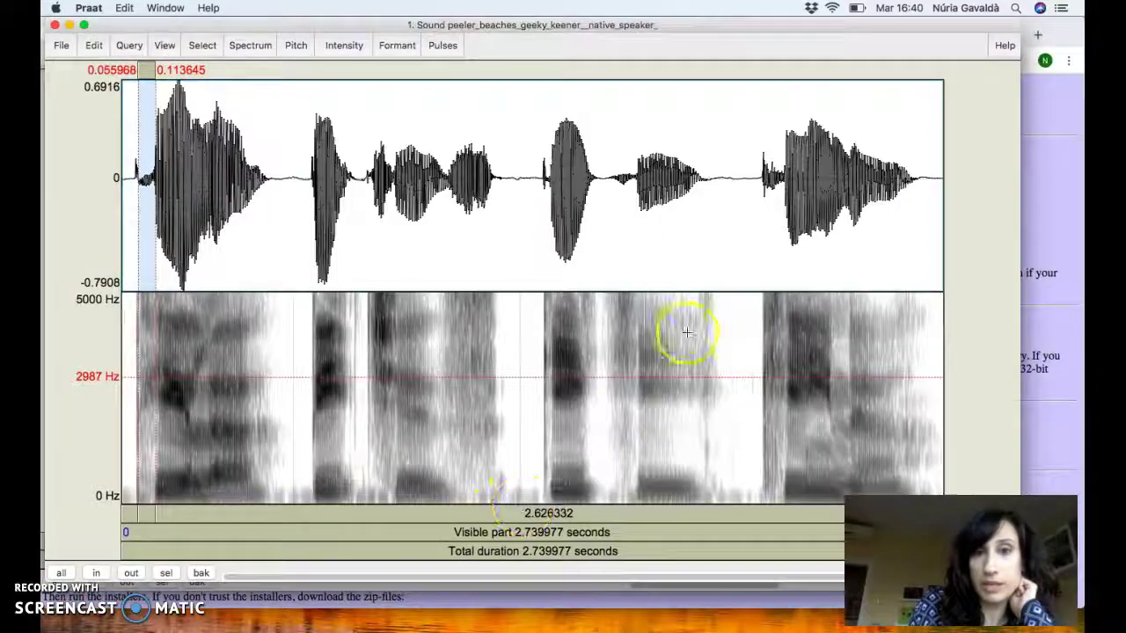
drag(521, 181, 746, 189)
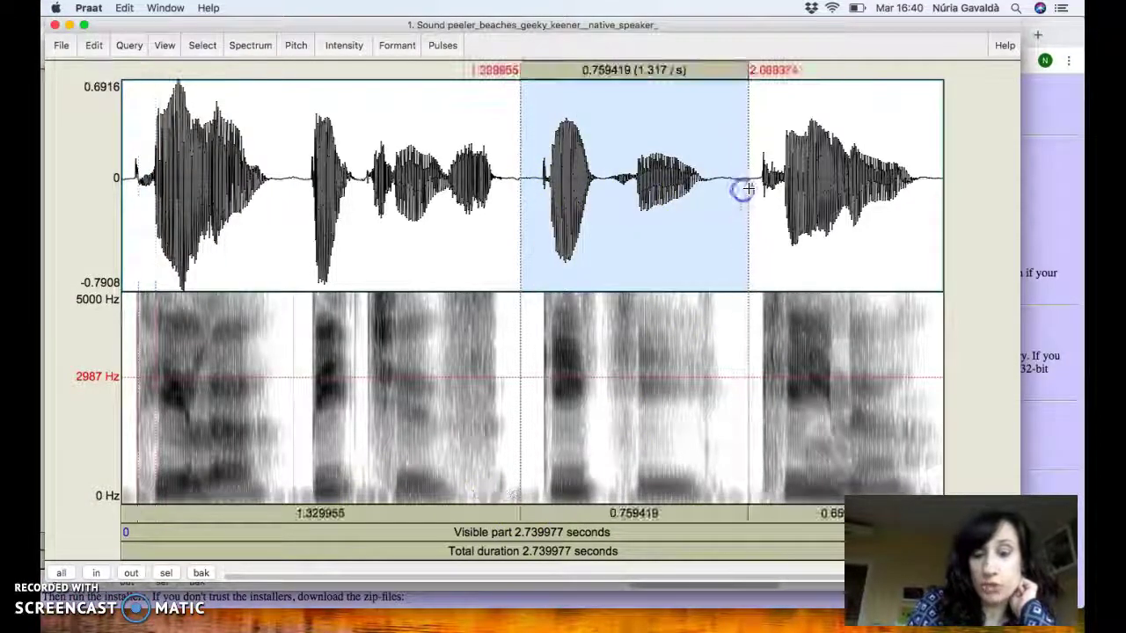
key(super+n)
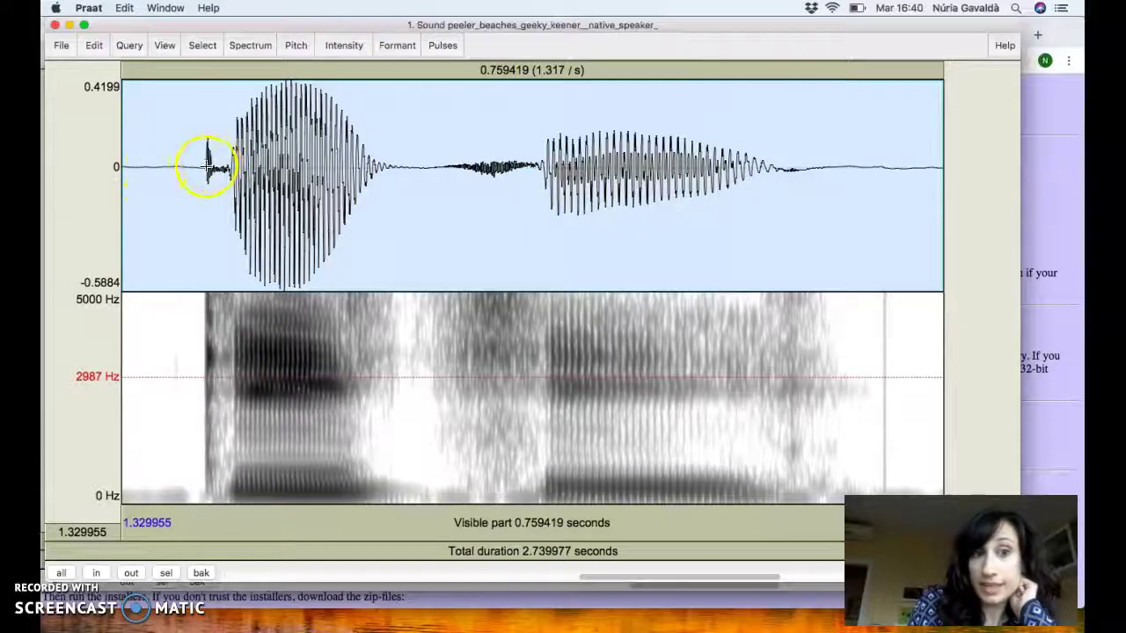
Measure the native speaker's voice onset time in "geeky", about 1.408 to 1.430 s, and play its first syllable, about 1.385 to 1.580 s
drag(206, 166, 228, 167)
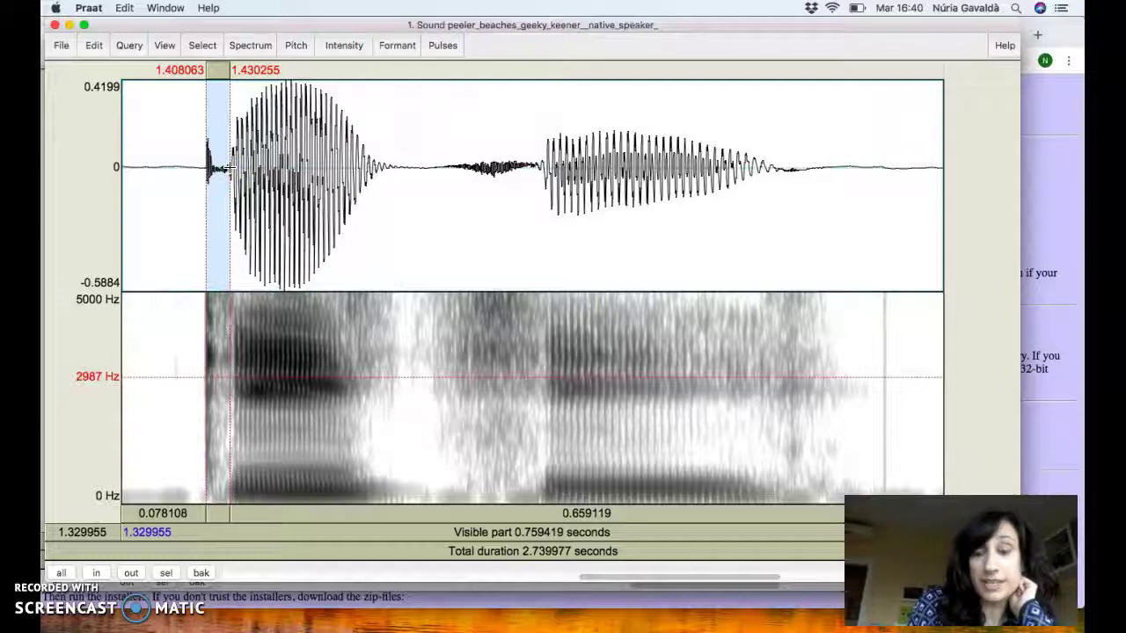
drag(181, 159, 392, 167)
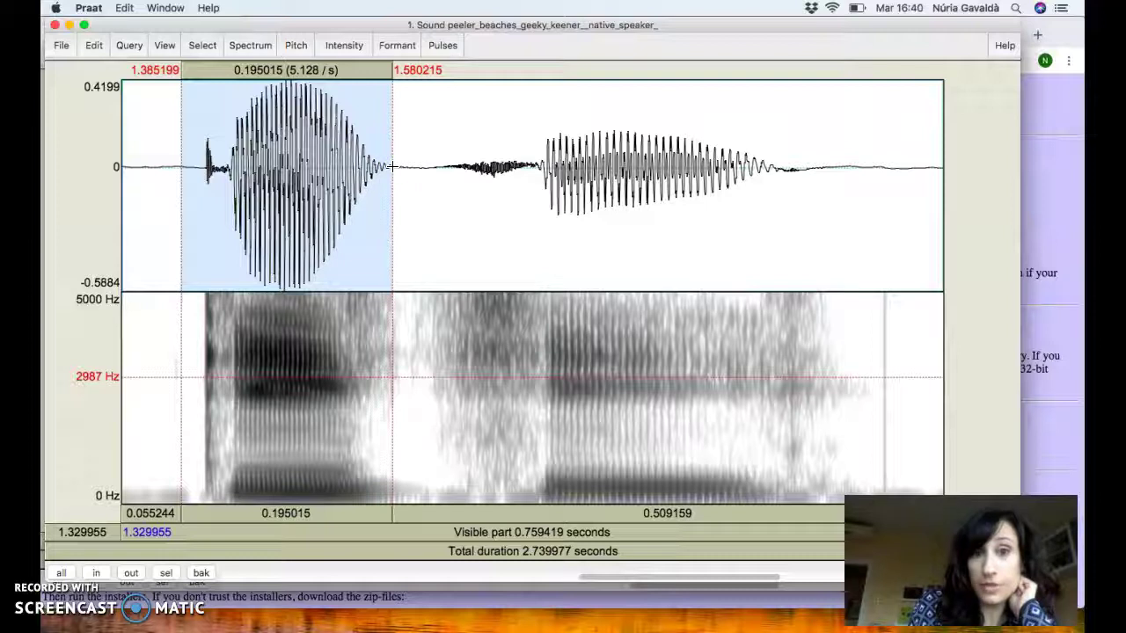
key(Tab)
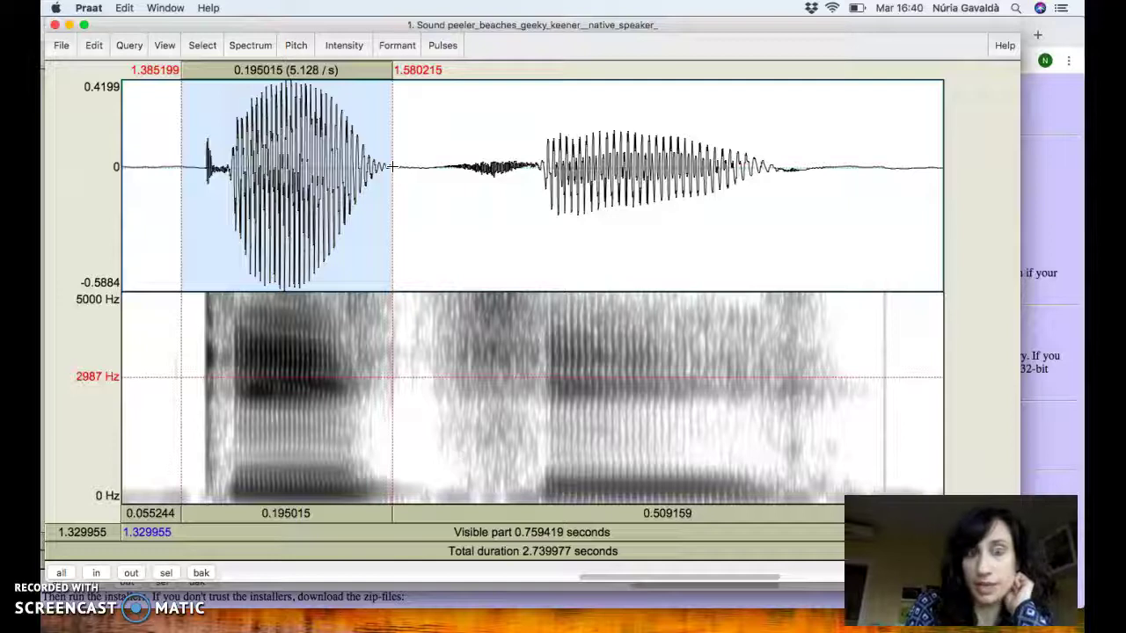
Zoom in on the native speaker's last word, "keener", about 2.047 to 2.704 s
key(super+o)
key(super+o)
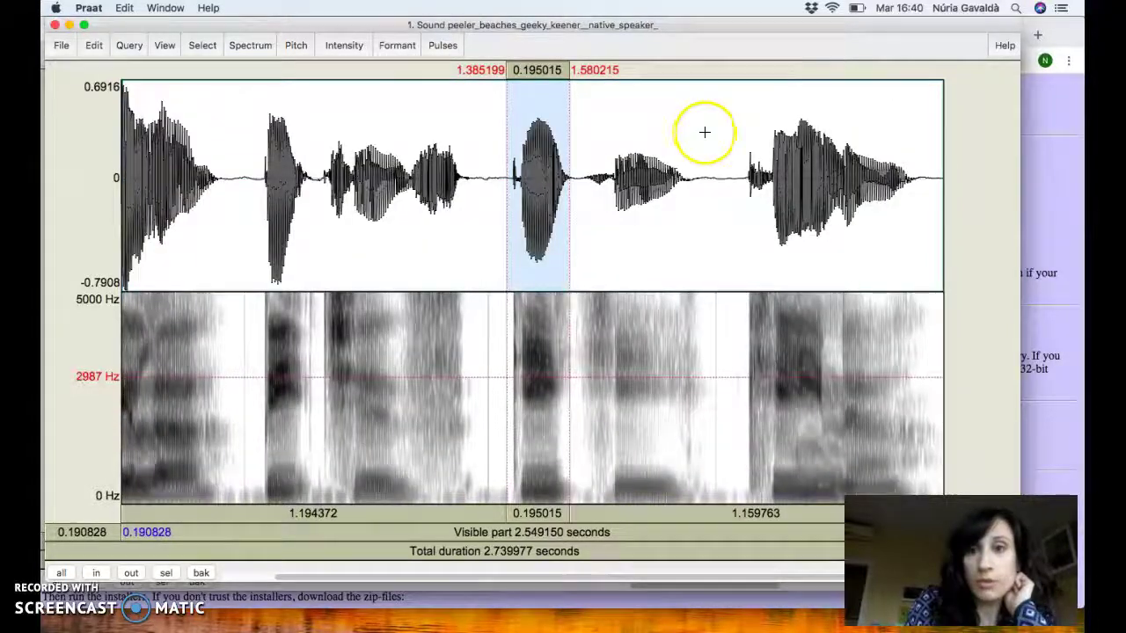
drag(720, 156, 930, 171)
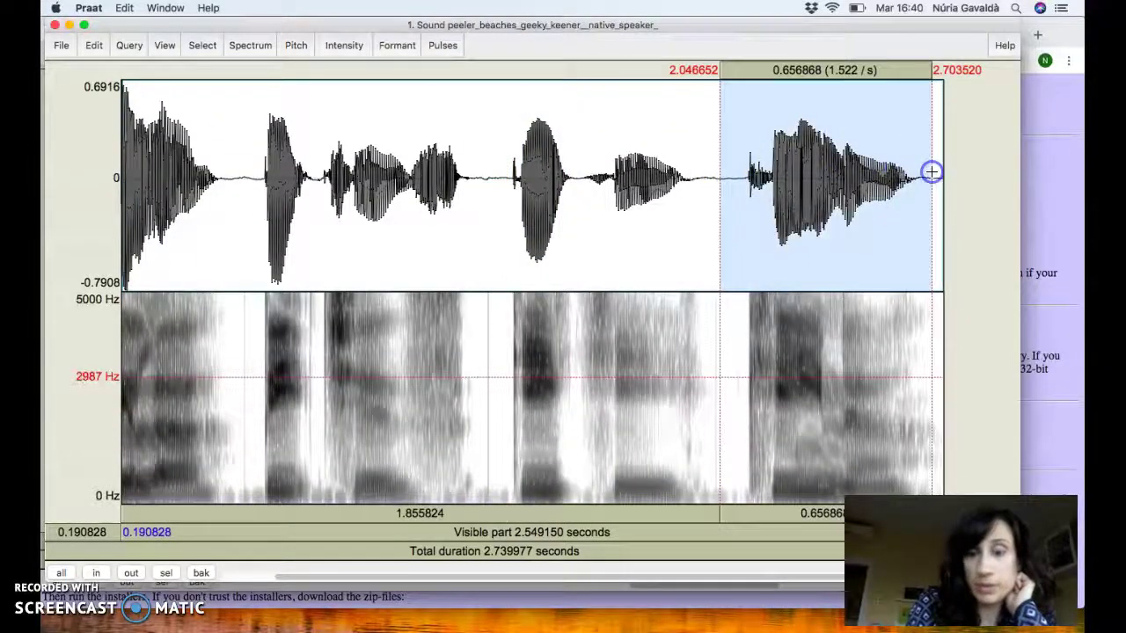
key(super+n)
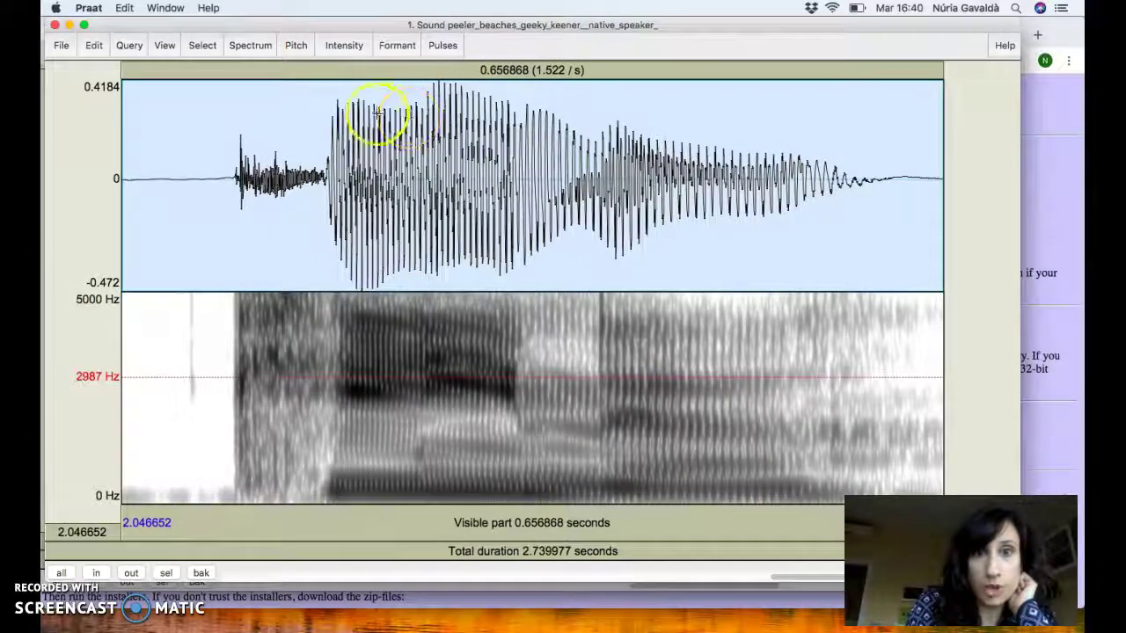
Measure and play the aspiration in the native speaker's "keener", about 2.133 to 2.213 s, and select the first syllable, about 2.106 to 2.318 s
drag(231, 151, 328, 156)
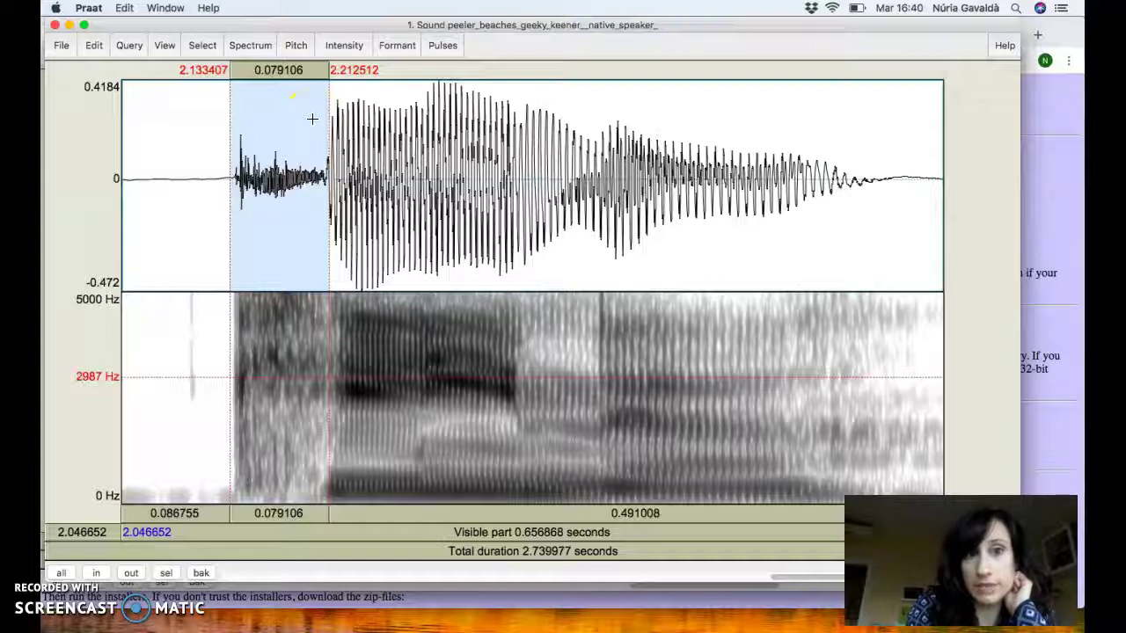
click(292, 61)
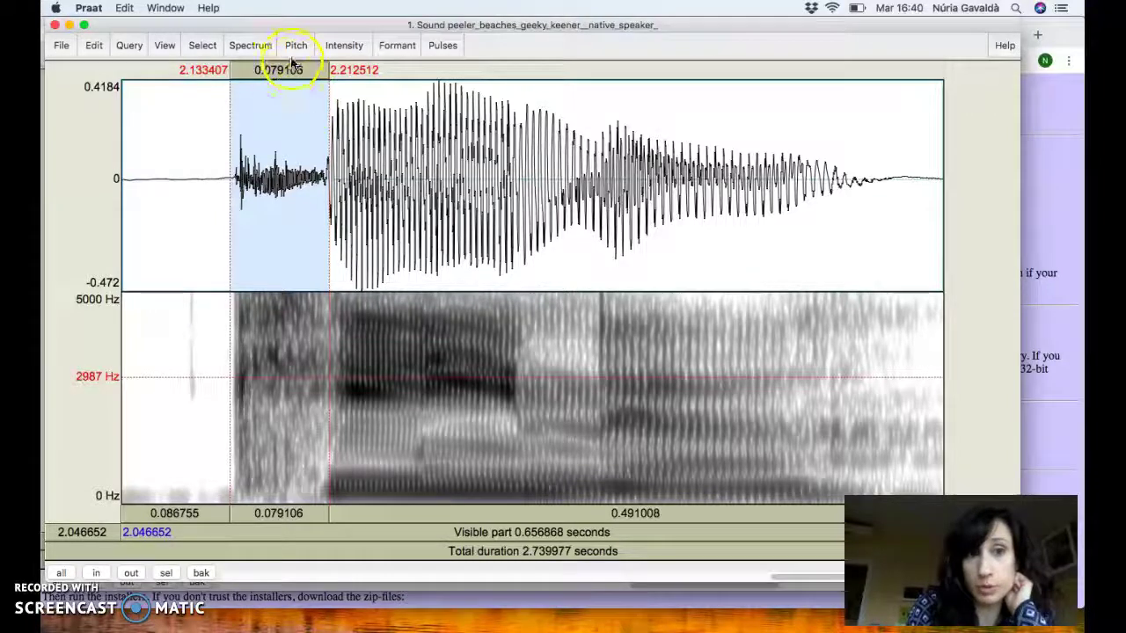
click(290, 76)
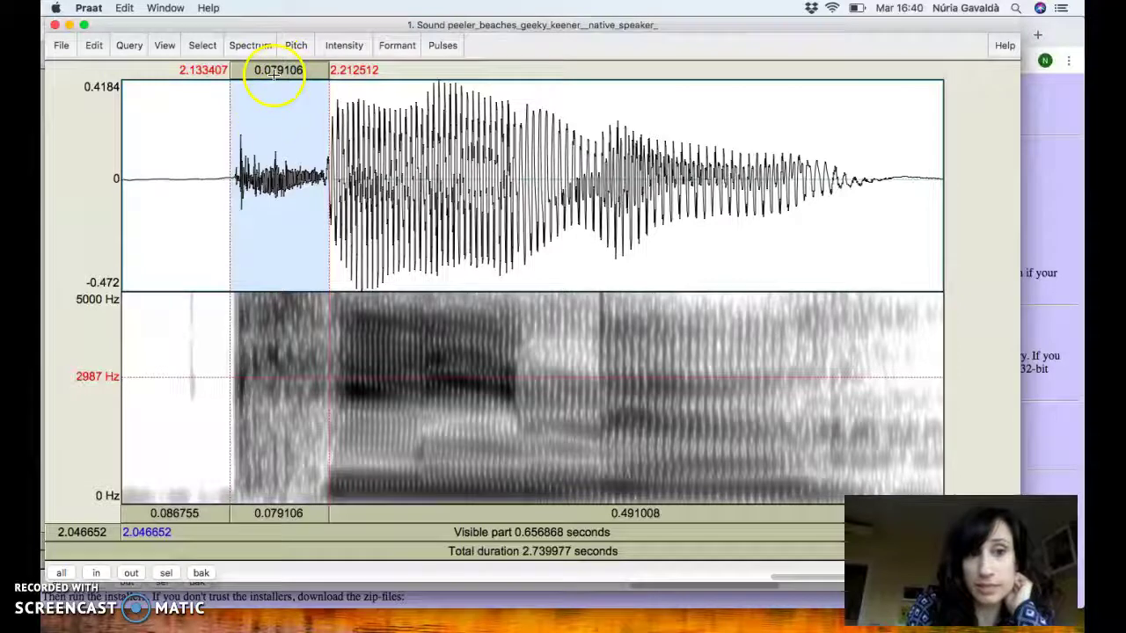
drag(195, 180, 461, 169)
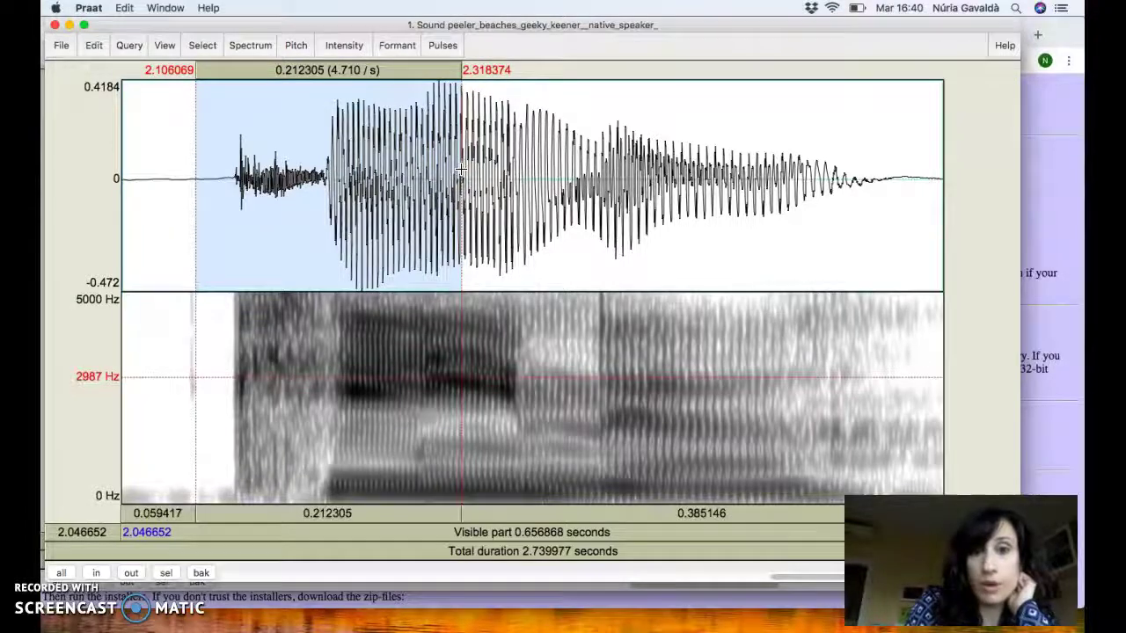
Switch to the learner's sound and zoom in on the last word, "keychain", about 2.337 to 2.995 s
key(ctrl+Up)
click(460, 168)
key(super+o)
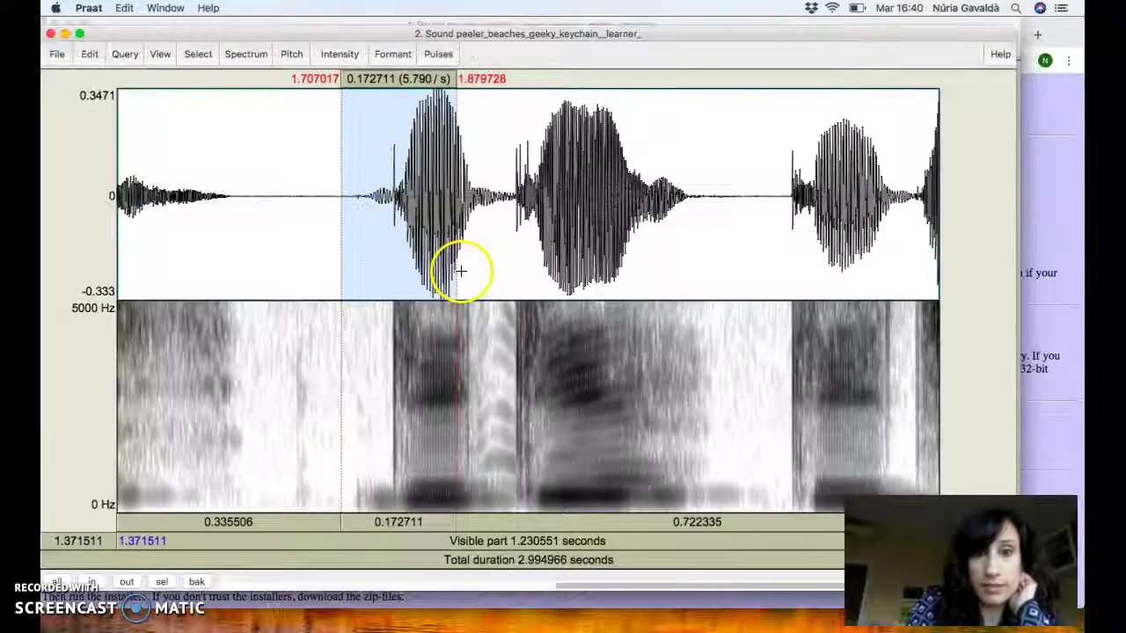
key(super+o)
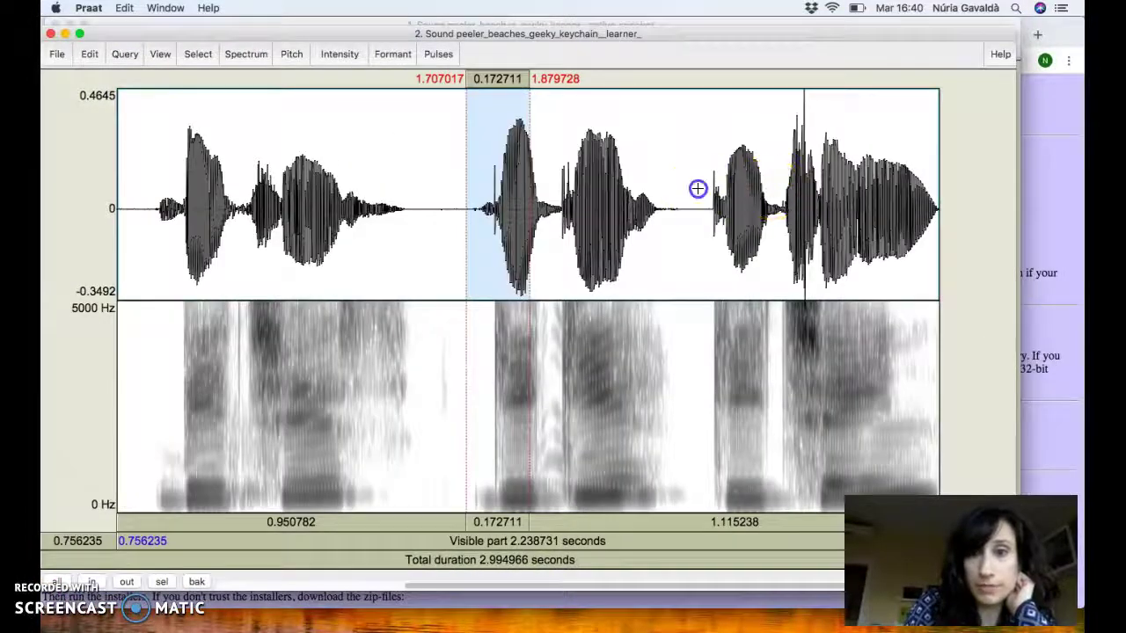
drag(698, 186, 1023, 211)
key(super+n)
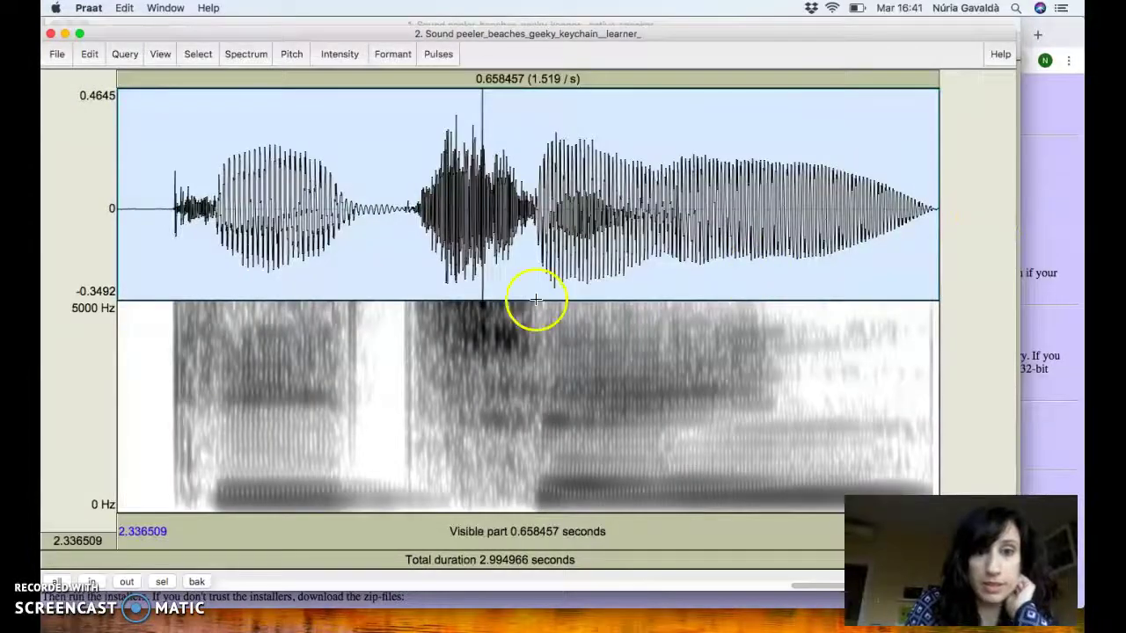
Play the learner's "keychain" and zoom in on its first syllable, about 2.364 to 2.553 s
click(128, 235)
key(Tab)
drag(150, 221, 387, 209)
key(super+n)
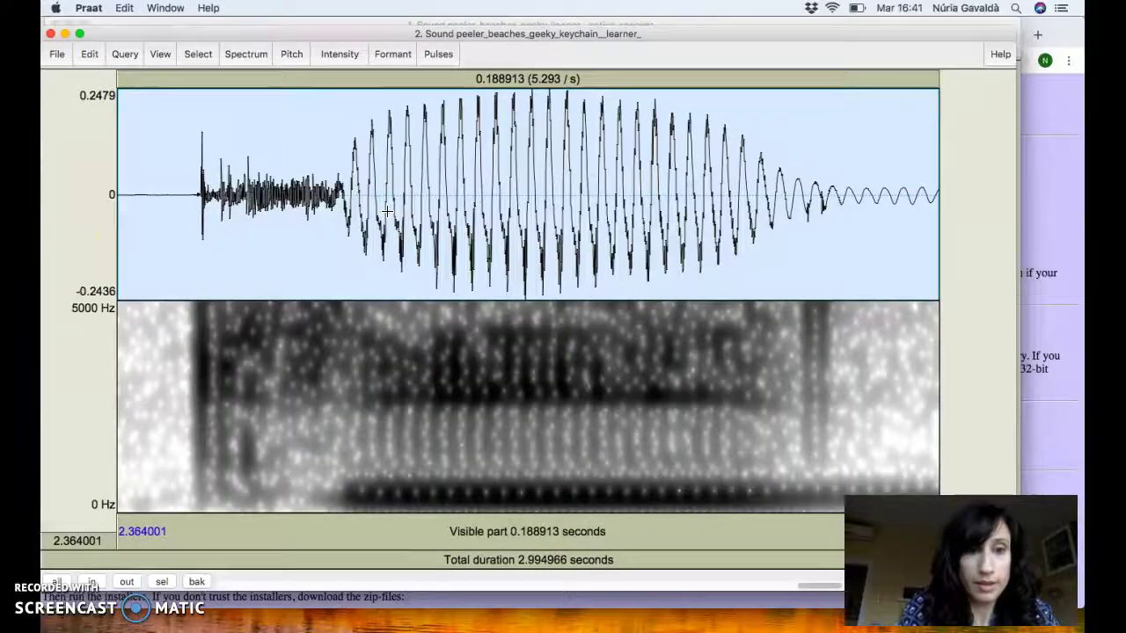
Measure the learner's voice onset time in "keychain", about 2.384 to 2.415 s, and zoom out to show the neighbouring words
key(super+o)
drag(335, 191, 497, 180)
drag(362, 201, 432, 203)
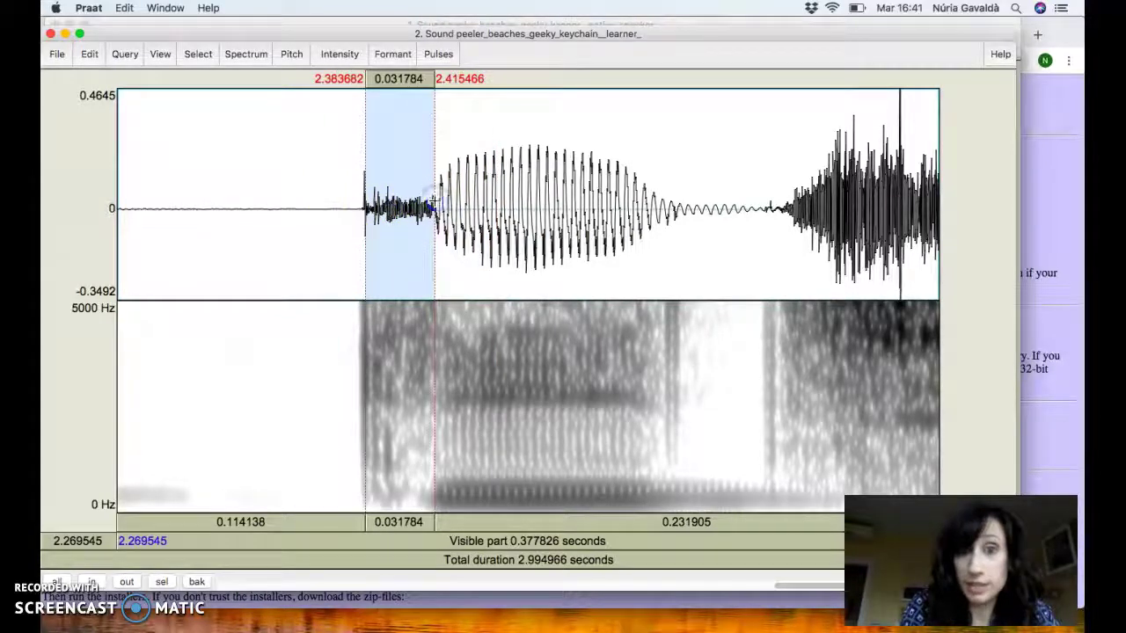
click(398, 81)
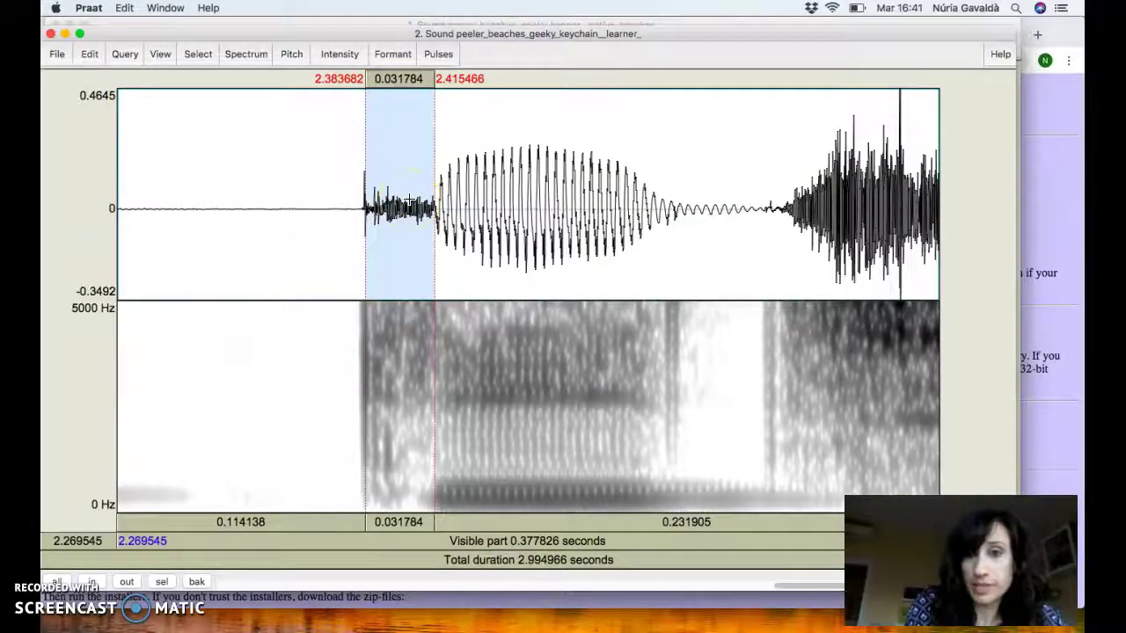
key(super+o)
key(super+o)
key(super+o)
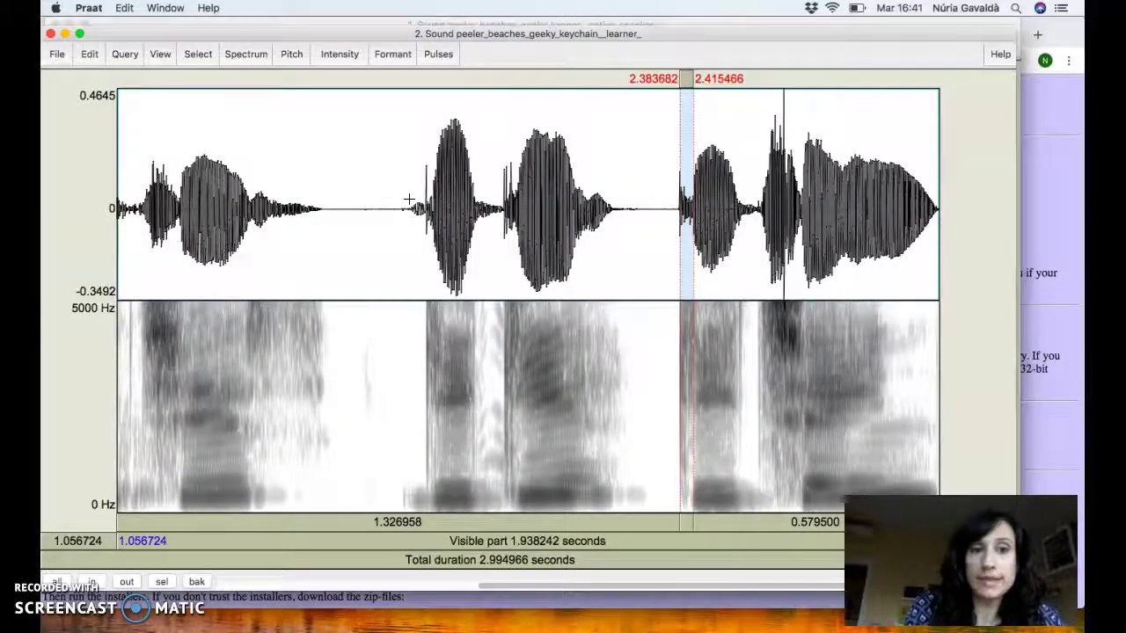
Bring the Praat Objects window to the front and shift it slightly over the learner's sound window
key(ctrl+Up)
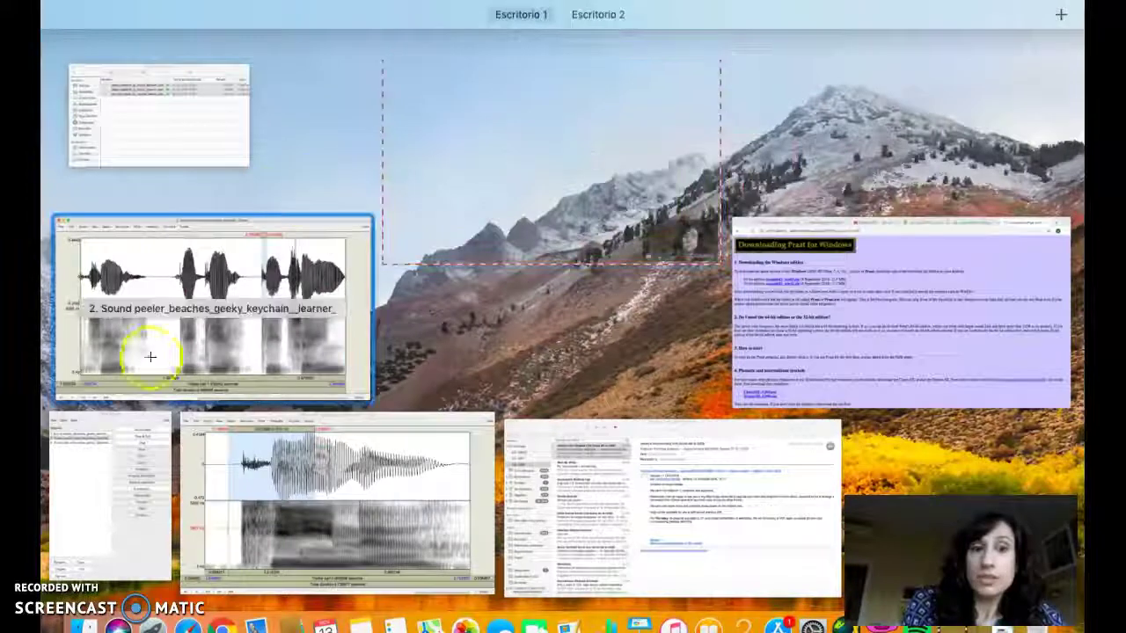
click(141, 497)
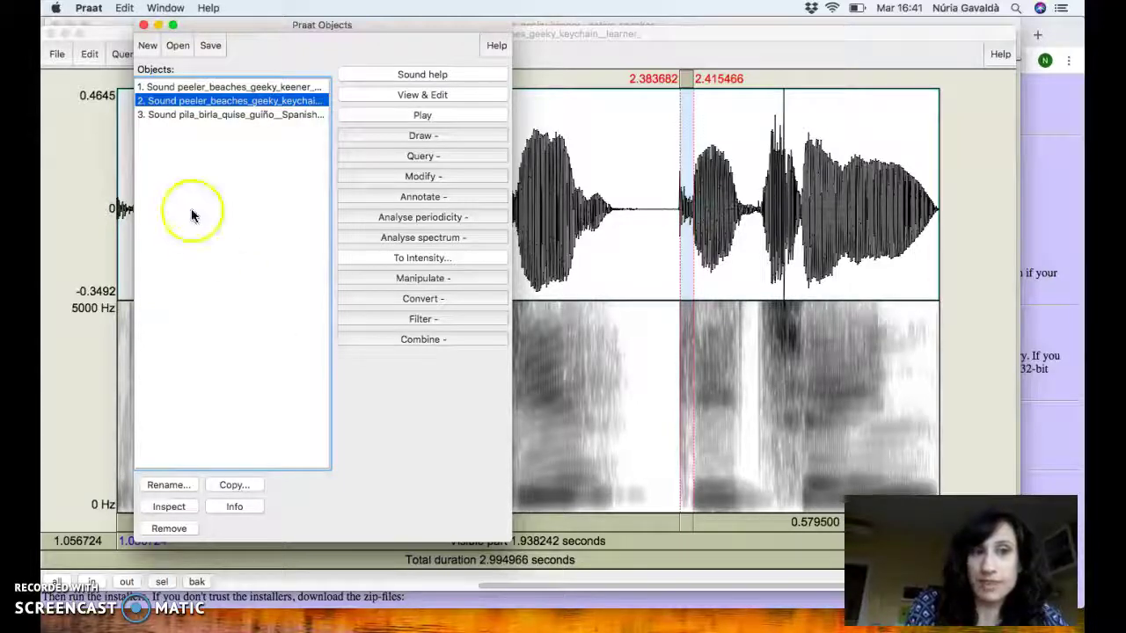
drag(264, 22, 281, 22)
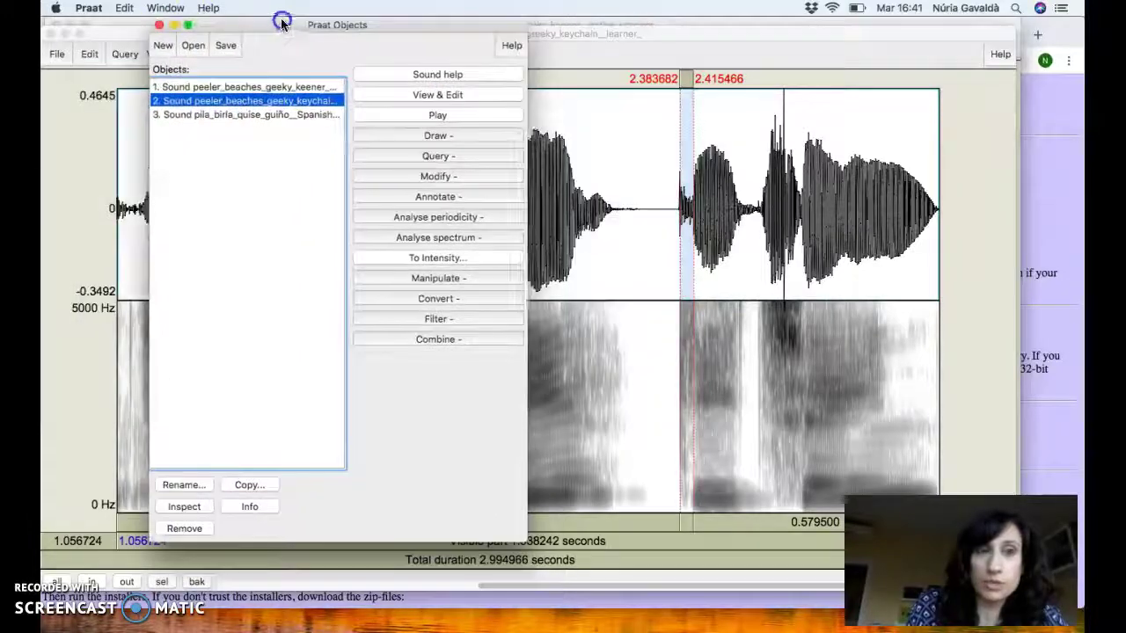
Record a new mono sound at 44100 Hz from the built-in microphone and save it to the object list as untitled
click(165, 45)
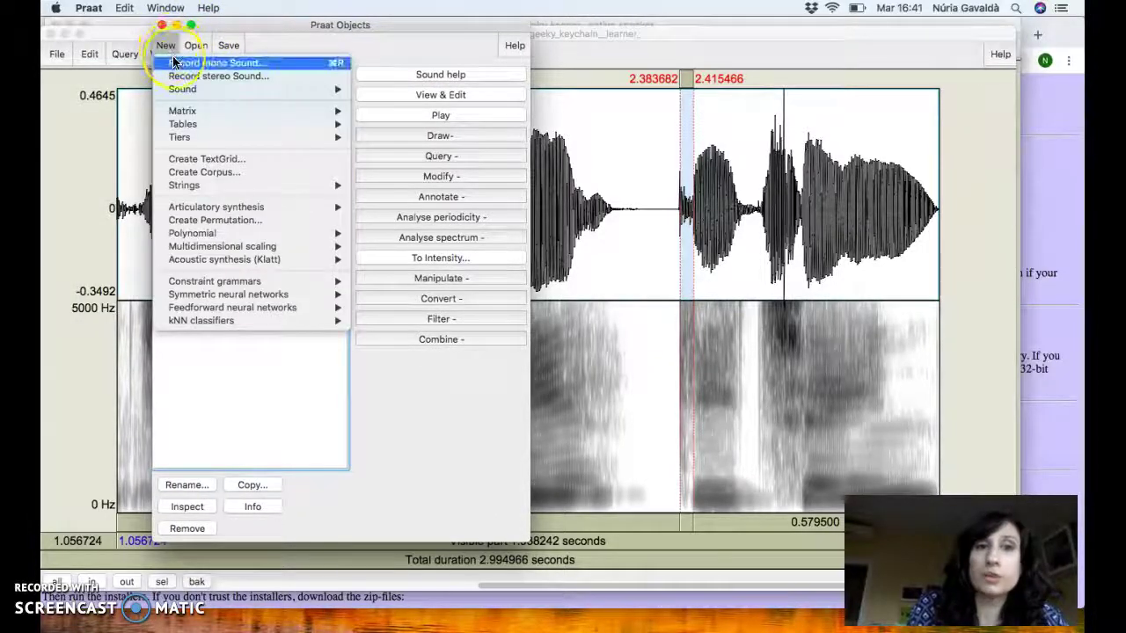
click(176, 63)
drag(265, 208, 614, 83)
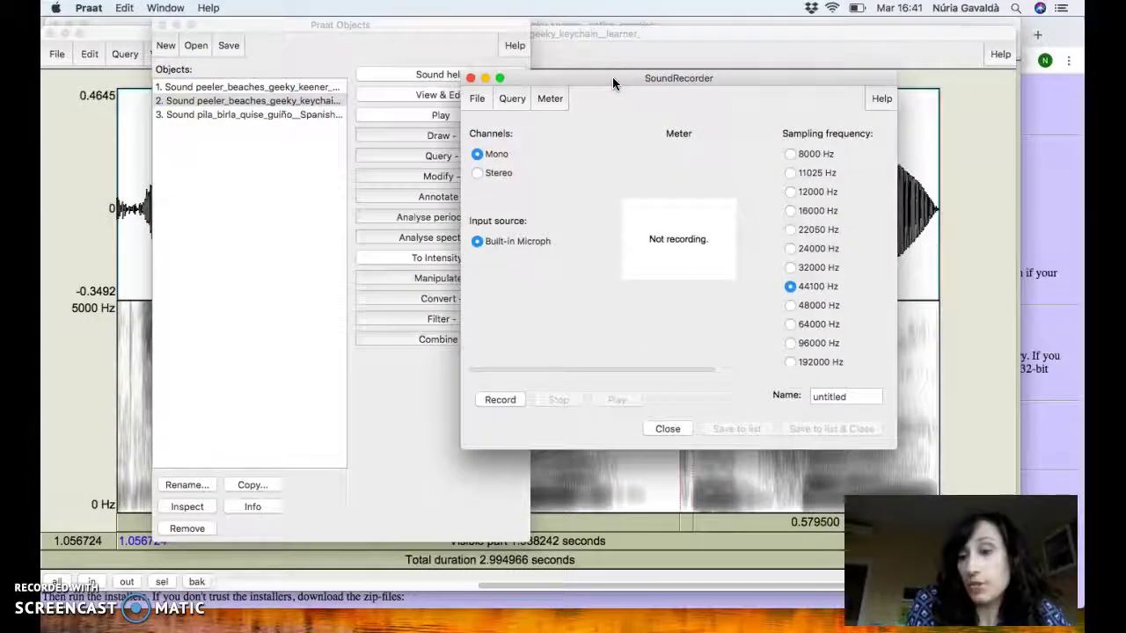
click(491, 407)
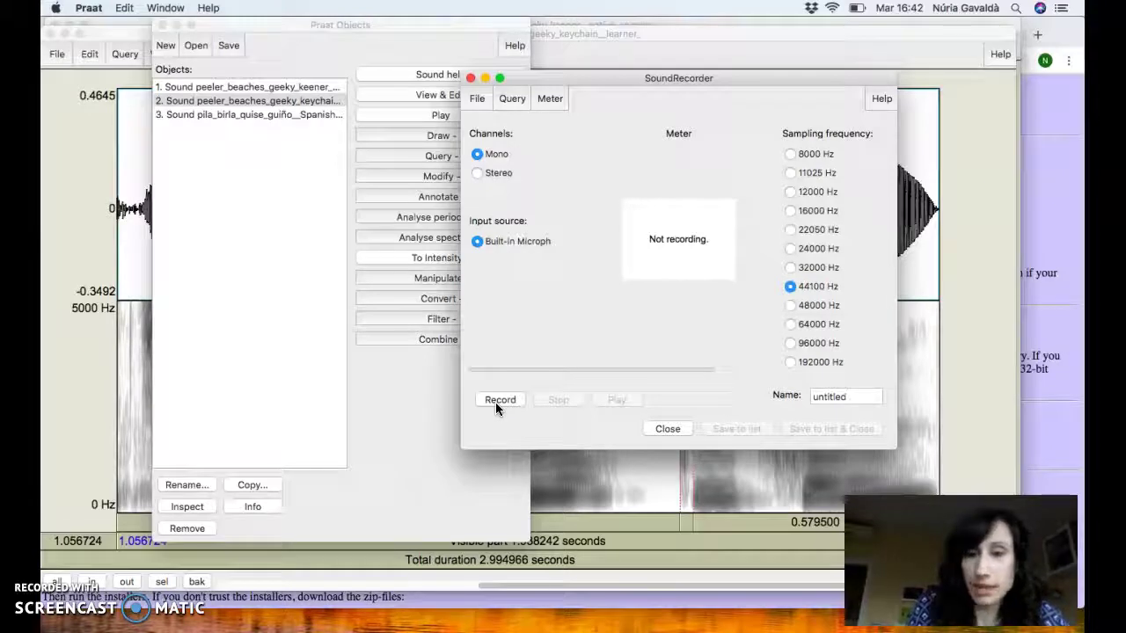
click(501, 401)
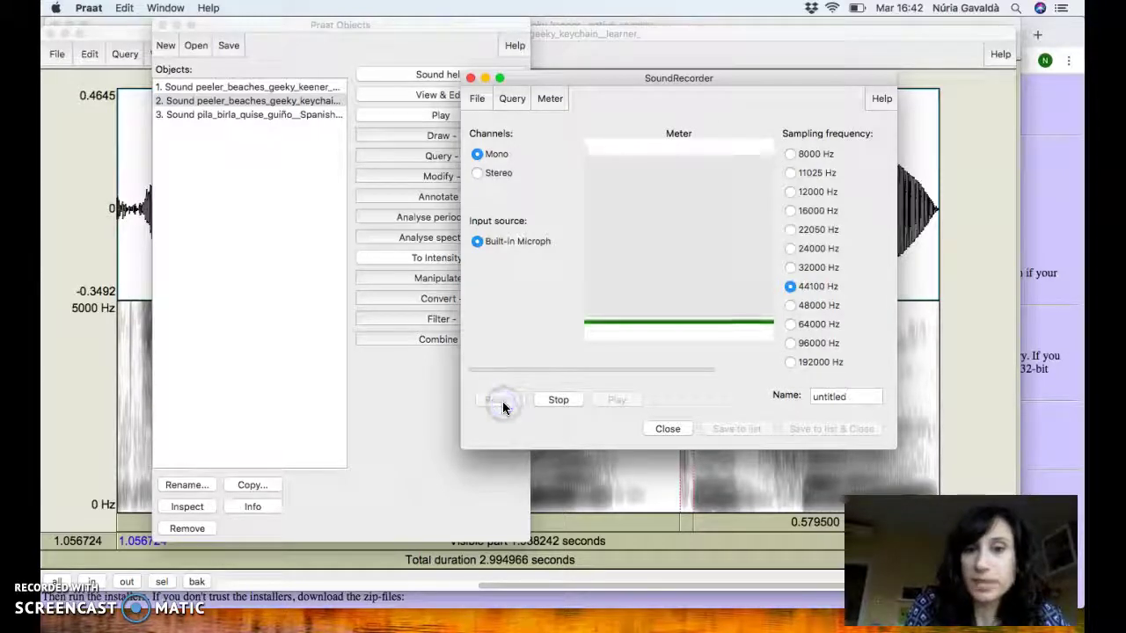
click(560, 400)
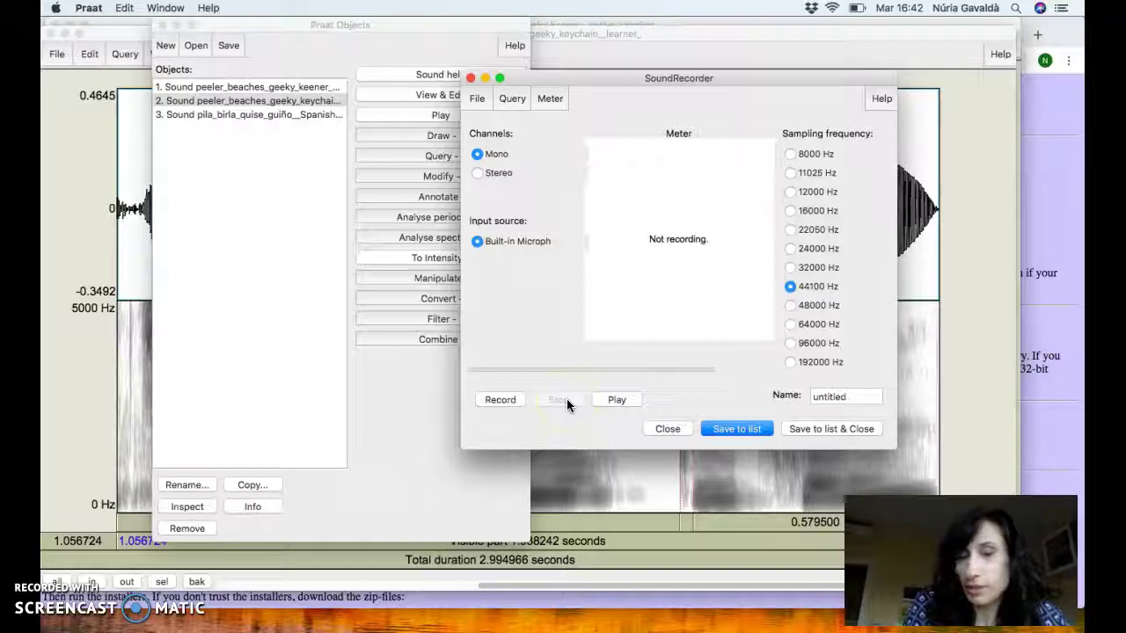
click(725, 431)
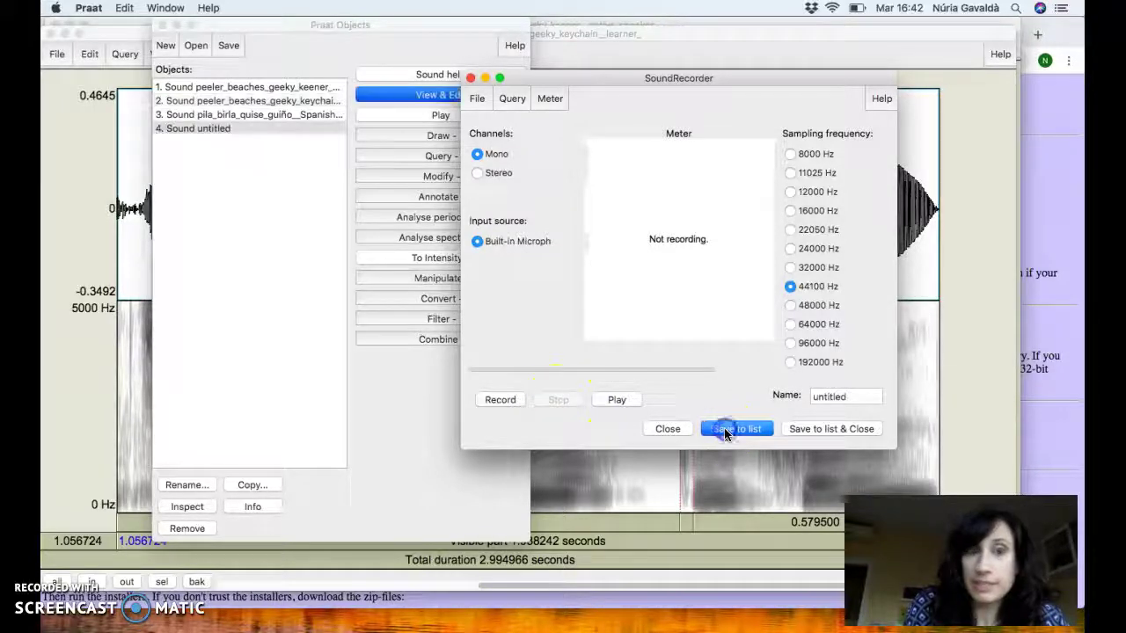
Open the new recording for viewing and zoom in on the spoken word, about 0.925 to 1.916 s
click(214, 130)
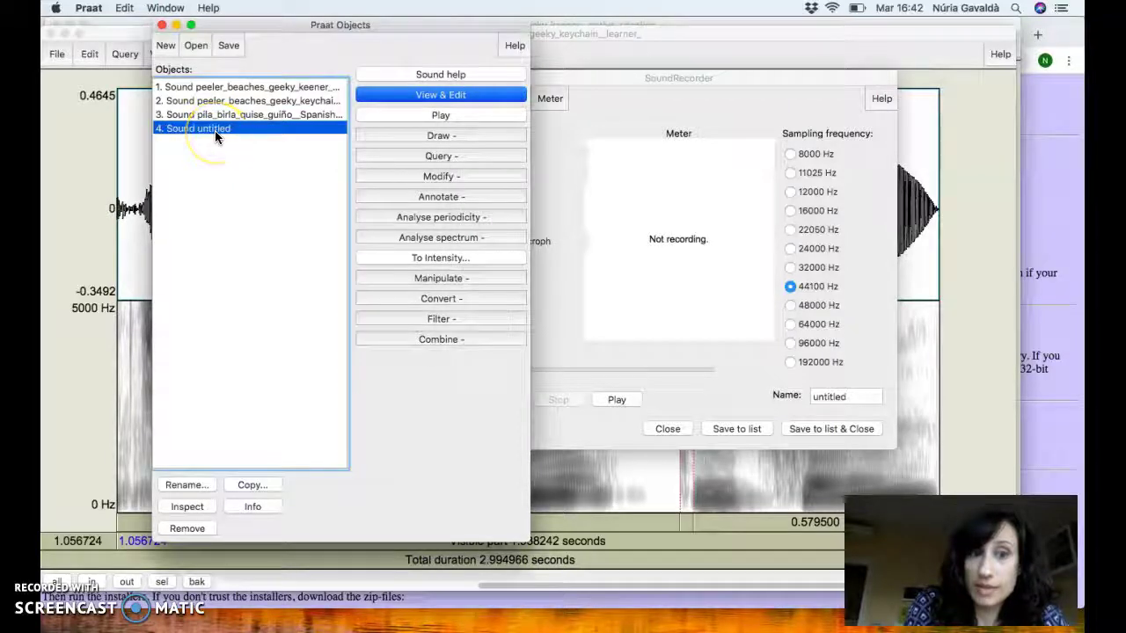
click(442, 95)
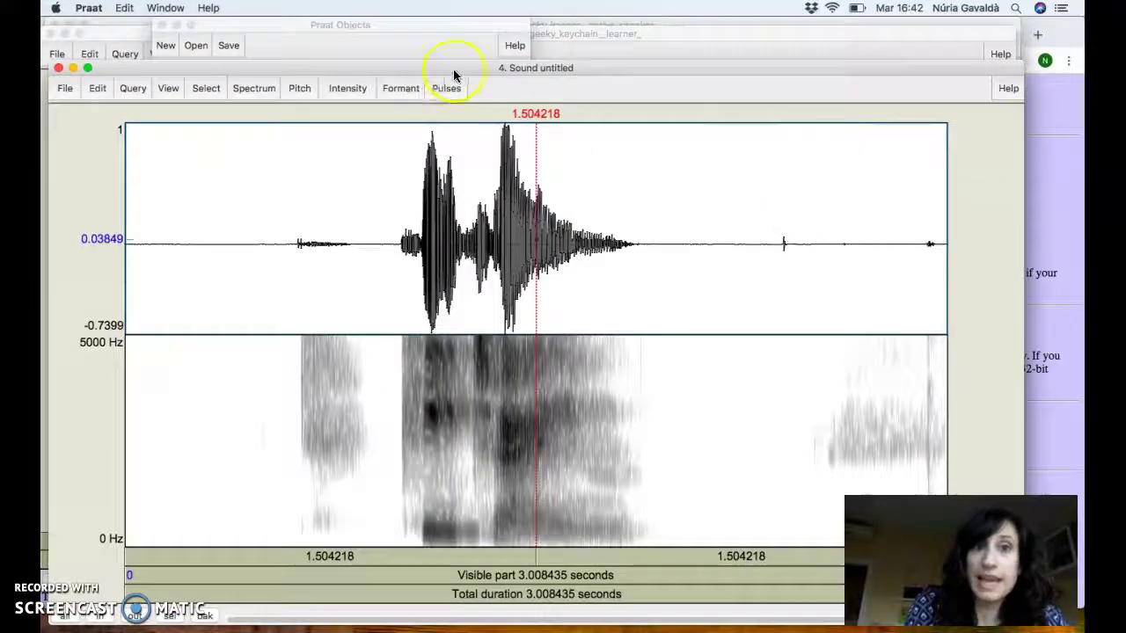
drag(452, 71, 451, 39)
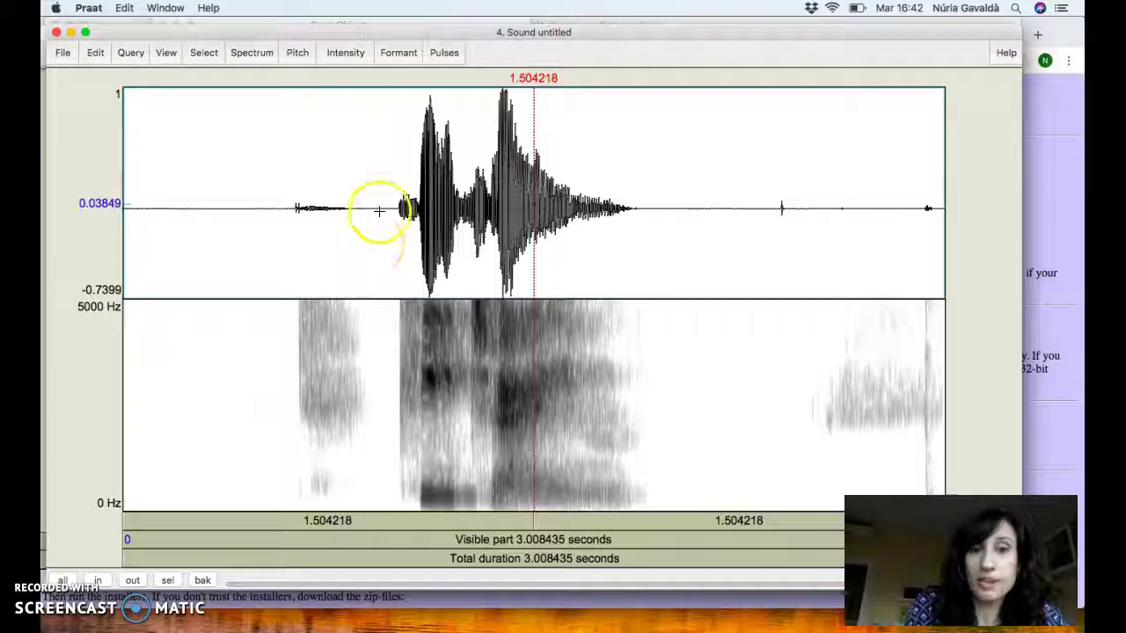
drag(376, 209, 646, 256)
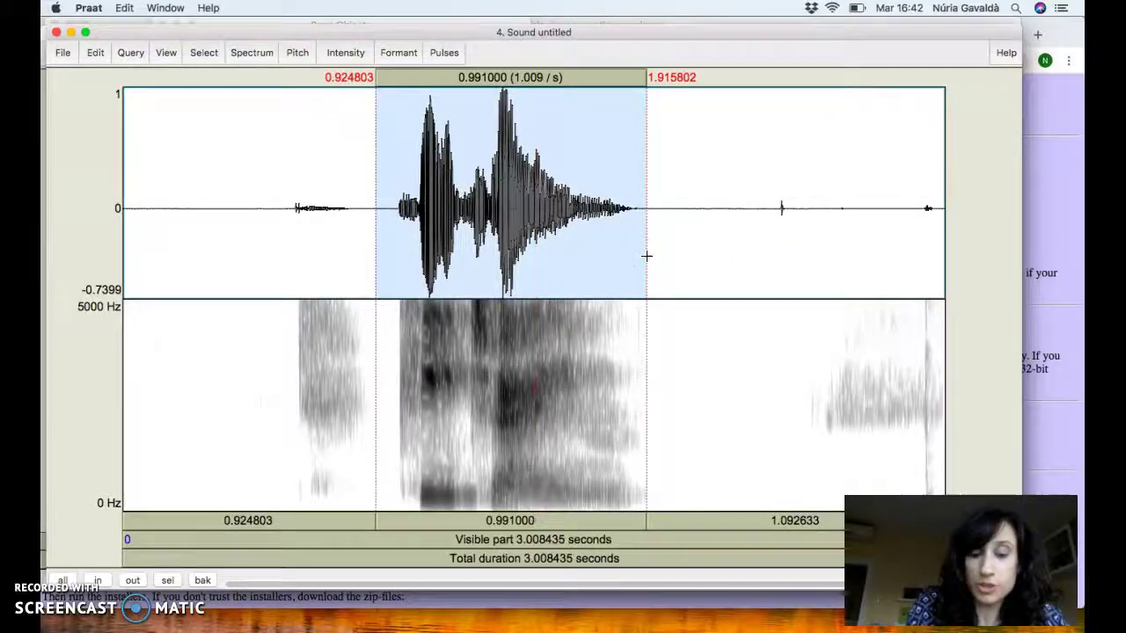
key(super+n)
Zoom in further on the word's first part, about 0.964 to 1.480 s, and play it from about 0.990 s
click(238, 195)
drag(156, 194, 583, 174)
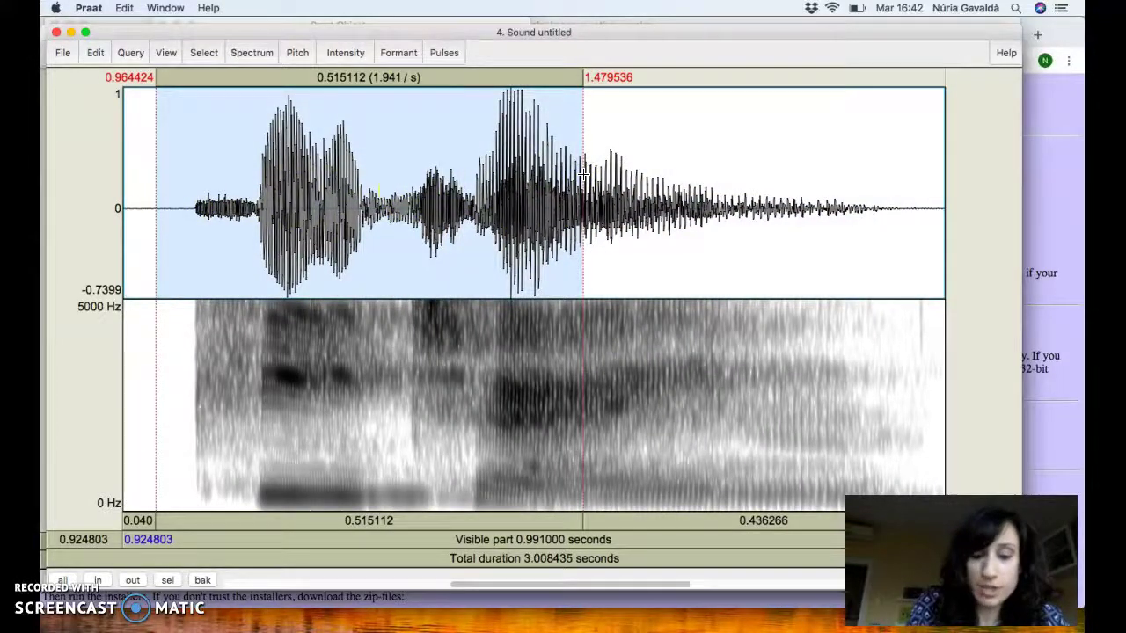
key(super+n)
drag(213, 187, 208, 208)
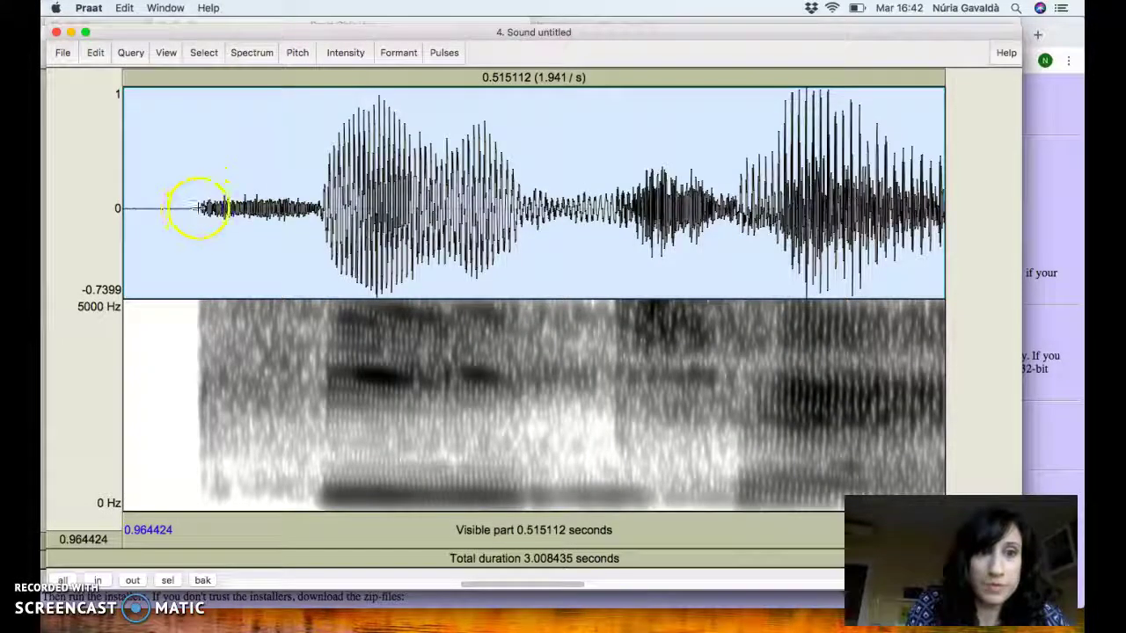
click(164, 186)
key(Tab)
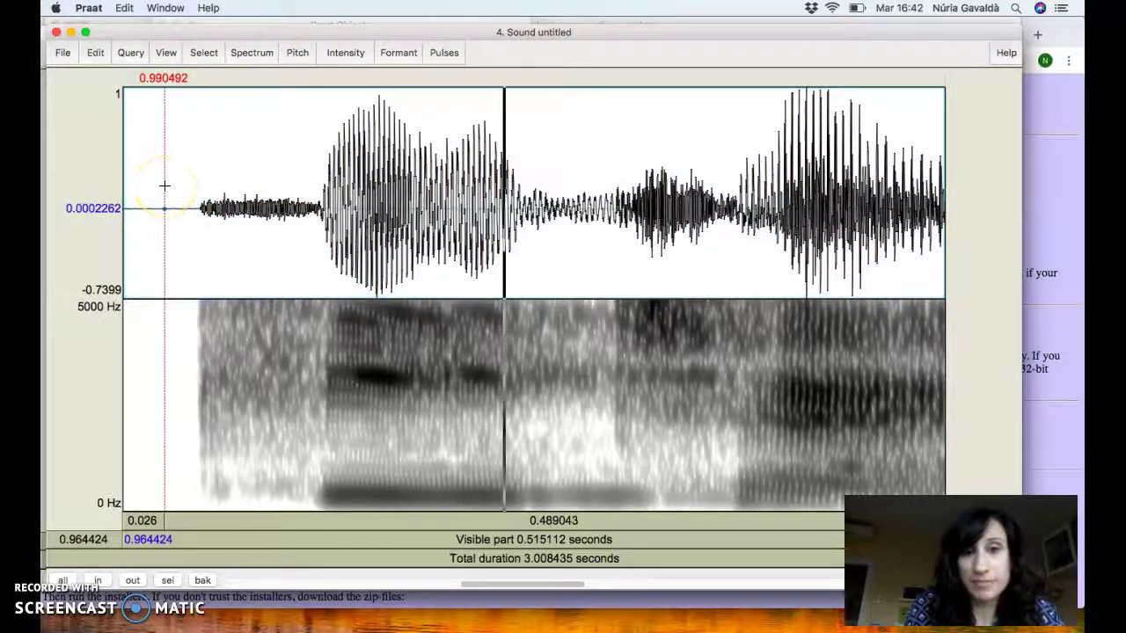
Measure the initial plosive's voice onset time, about 1.013 to 1.089 s, and zoom out to show the whole word
drag(223, 213, 321, 209)
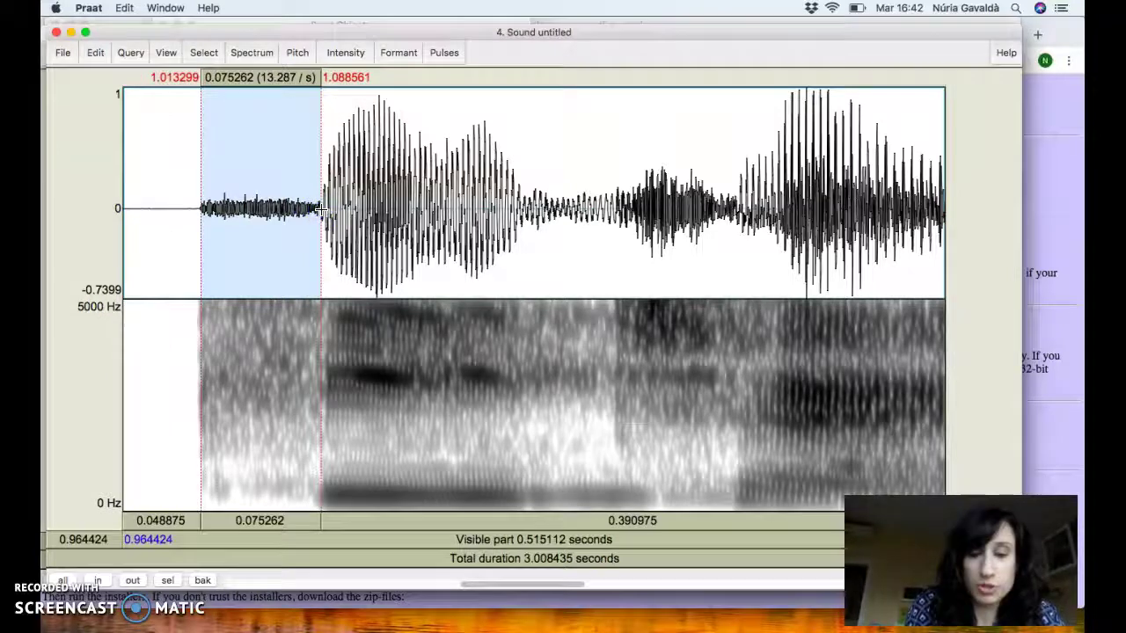
key(super+o)
key(super+o)
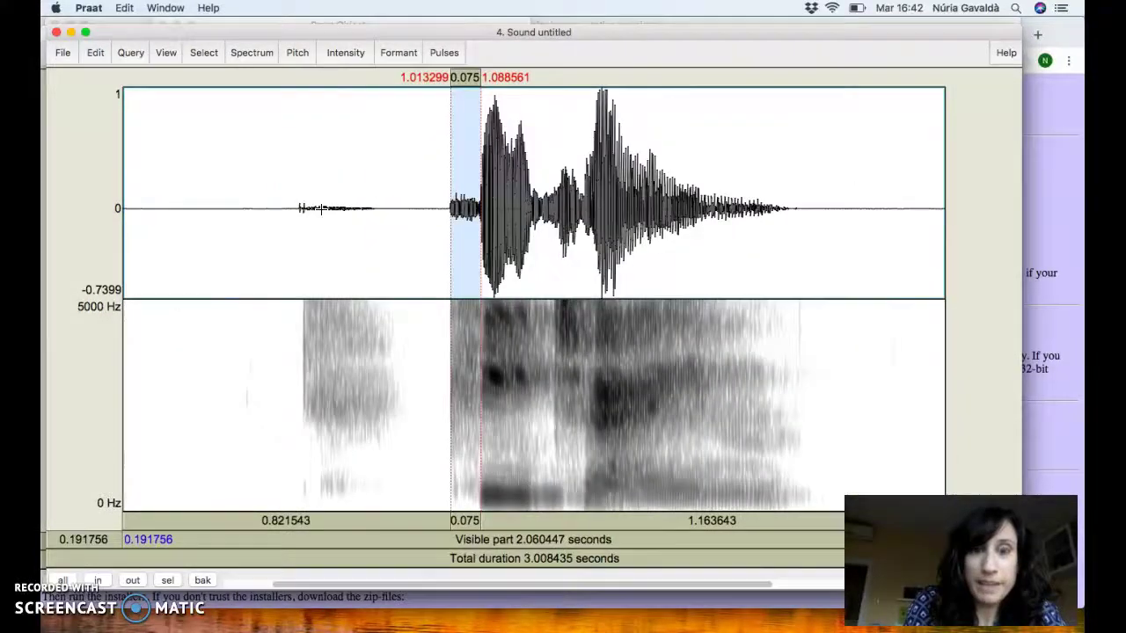
Return to the Praat Objects window, record a second mono sound at 44100 Hz and save it to the object list as untitled
key(ctrl+Up)
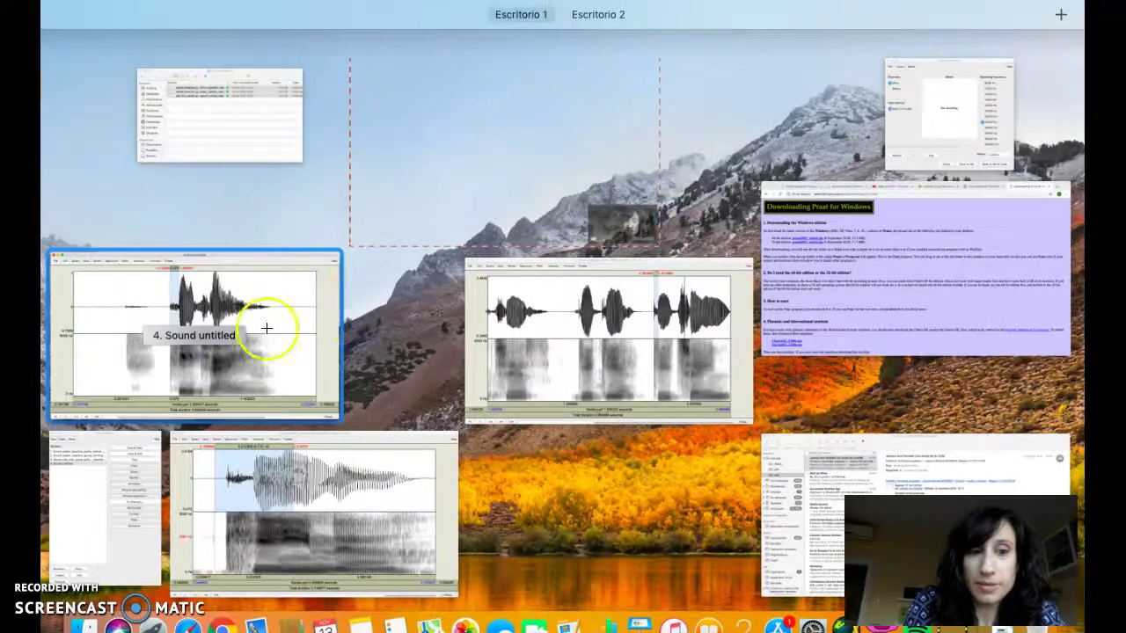
click(255, 327)
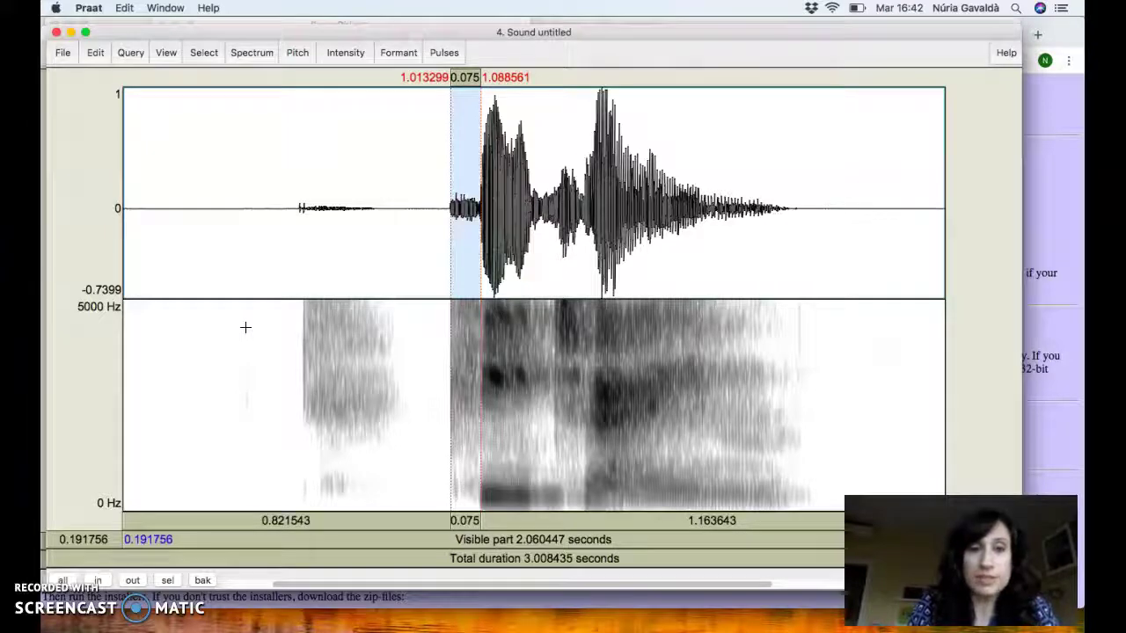
key(ctrl+Up)
click(100, 519)
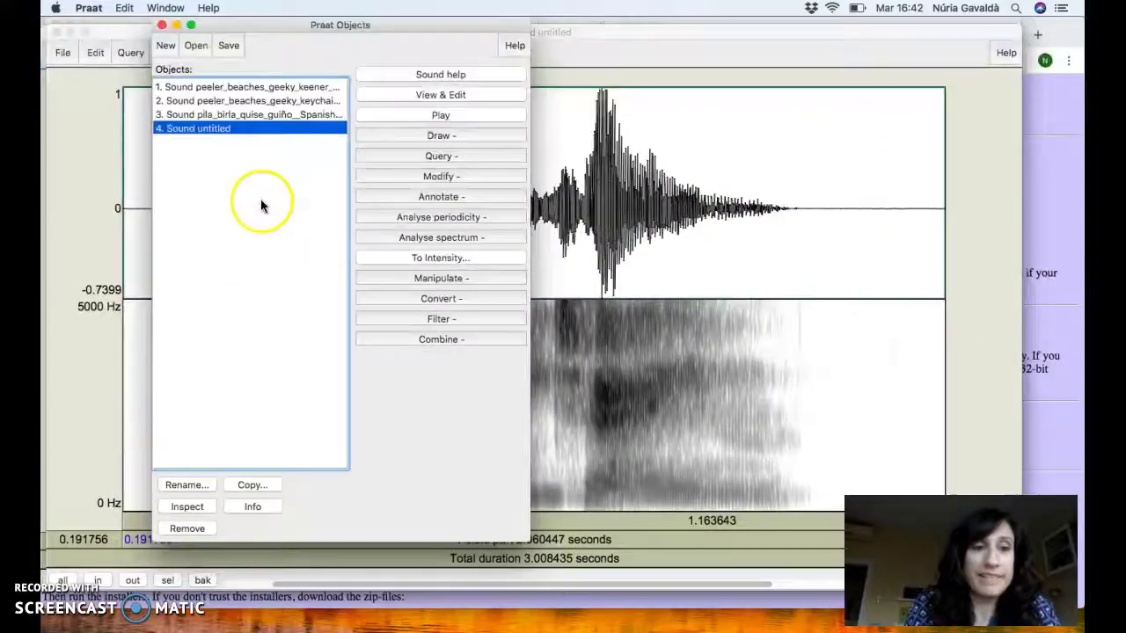
click(164, 46)
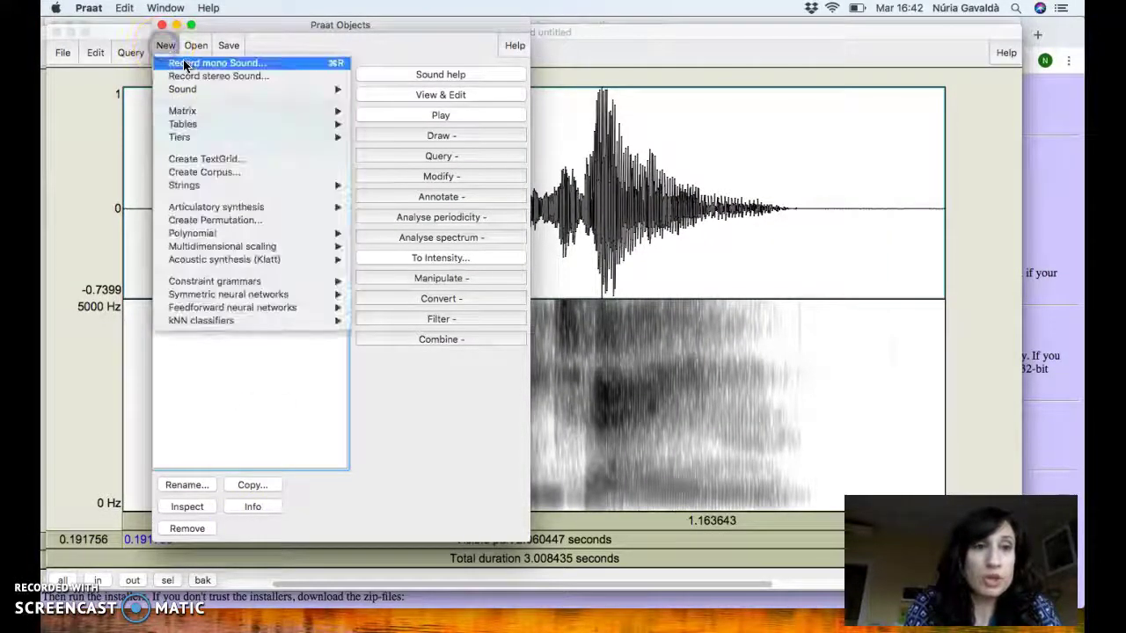
click(186, 61)
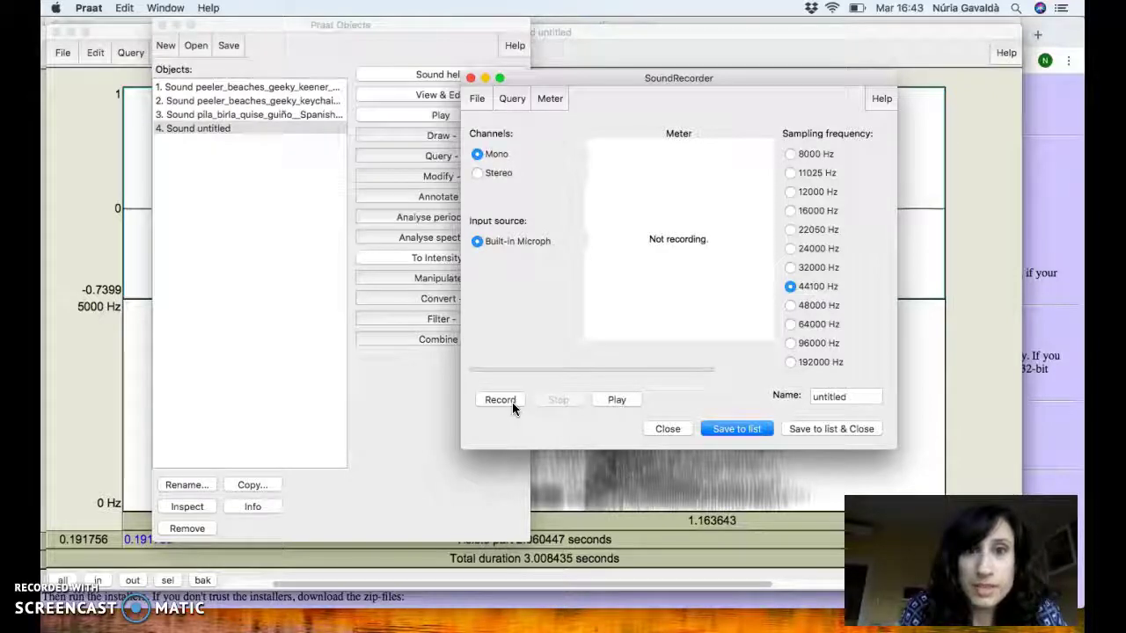
click(501, 400)
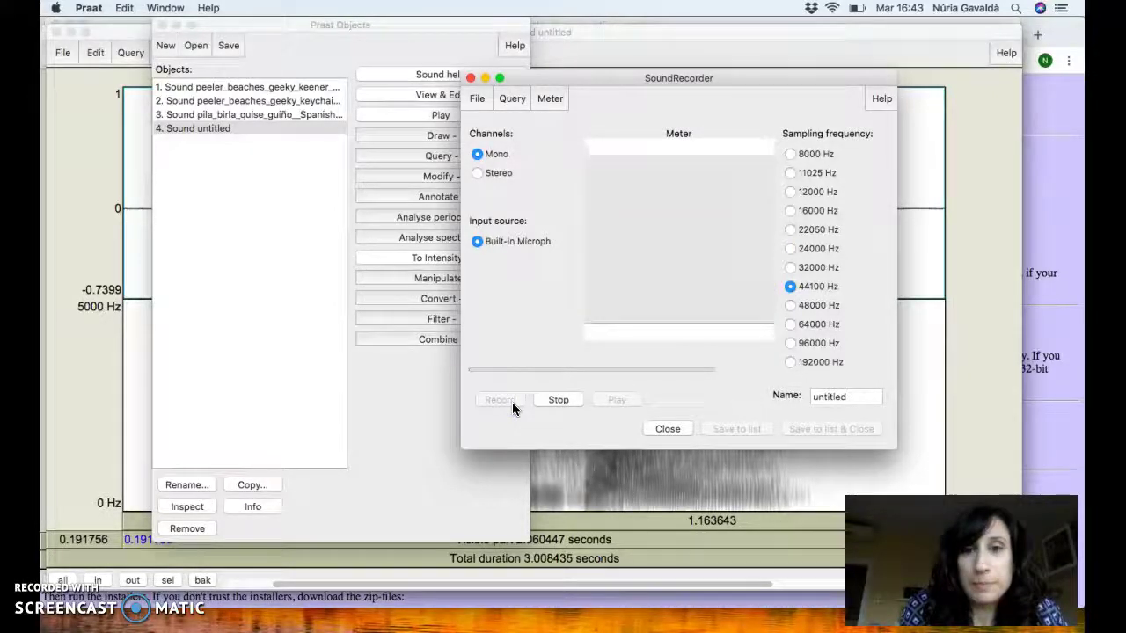
click(560, 400)
click(725, 429)
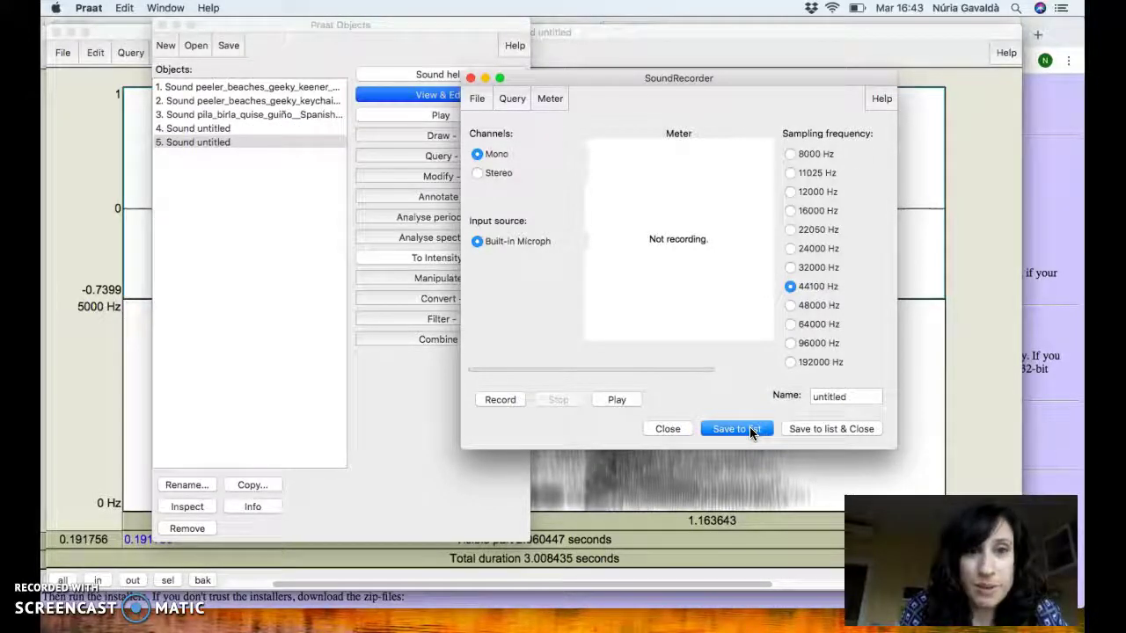
Open the second untitled recording for viewing and zoom in on its first word, about 0.643 to 2.029 s
click(246, 201)
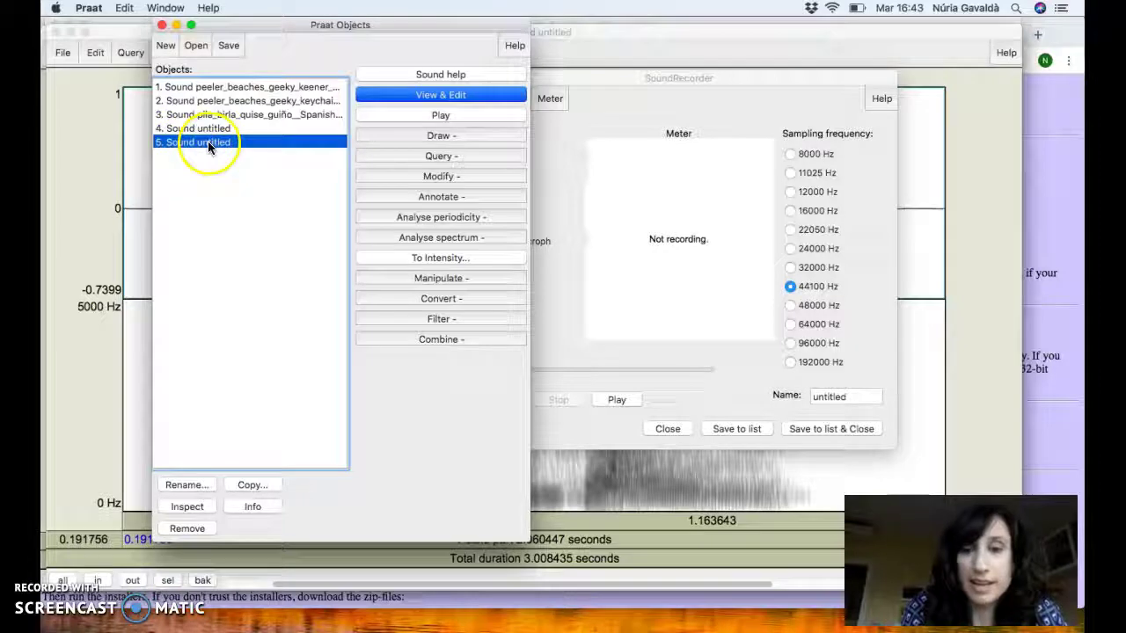
click(448, 97)
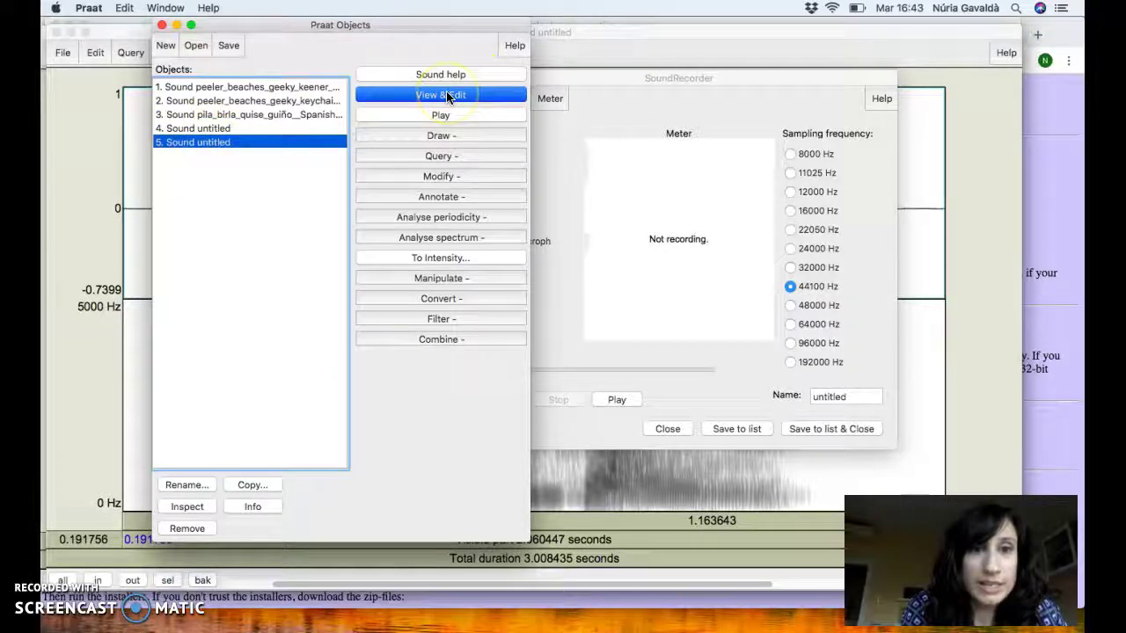
drag(328, 82, 314, 54)
drag(246, 145, 454, 187)
key(super+n)
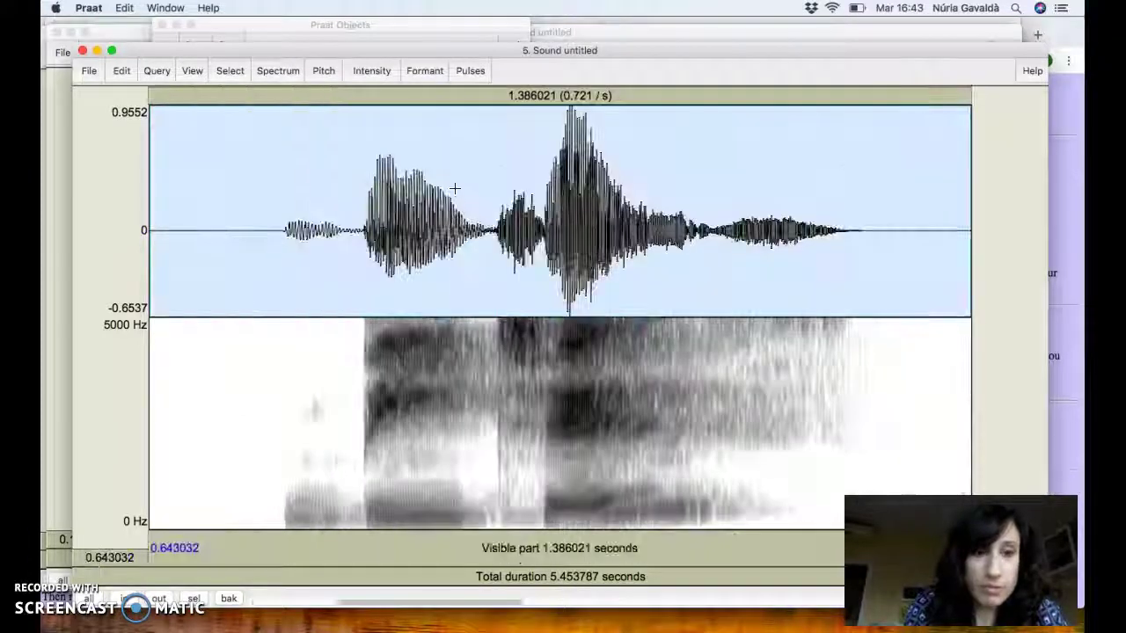
Zoom in to about 0.826 to 1.701 s and select the prevoicing before the initial plosive's release, about 0.849 to 1.001 s
click(374, 215)
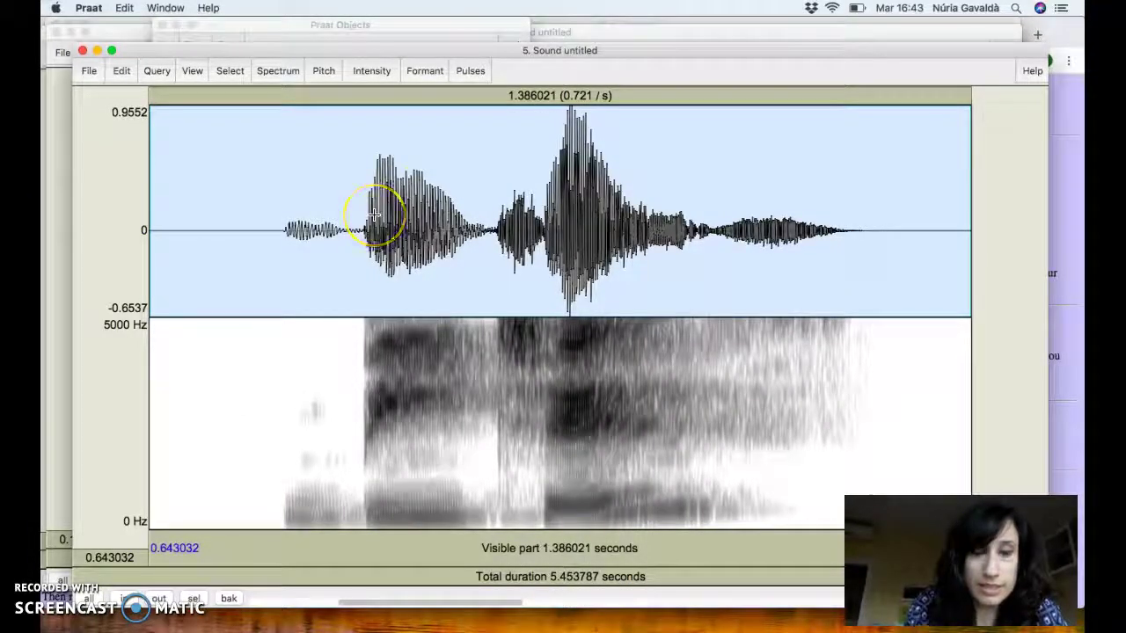
drag(259, 230, 776, 206)
key(super+n)
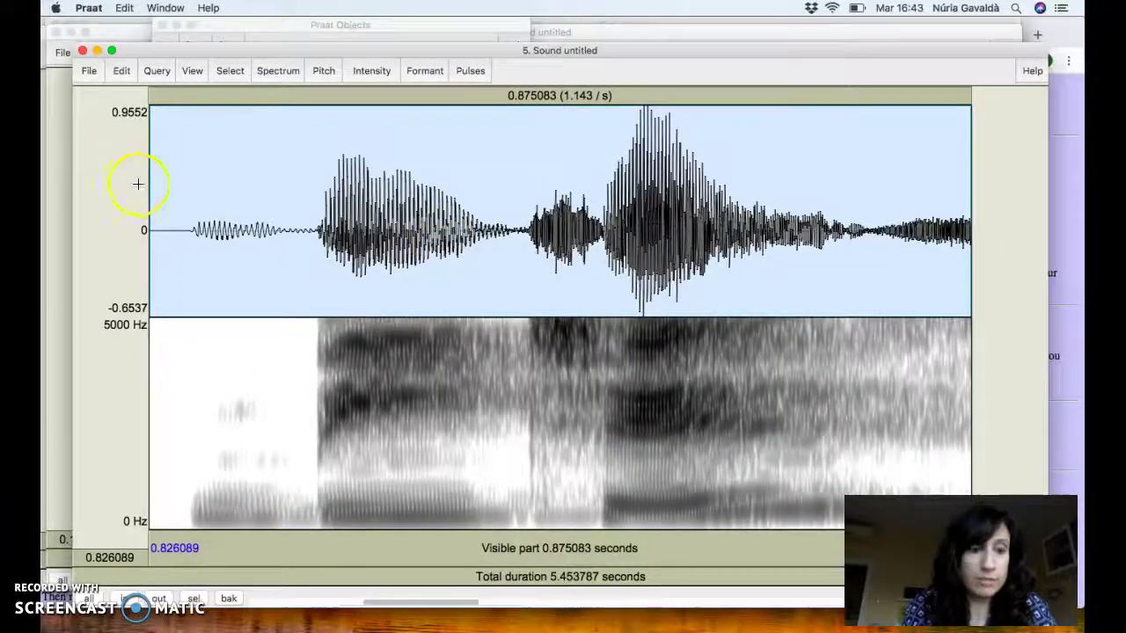
click(166, 188)
drag(171, 190, 314, 188)
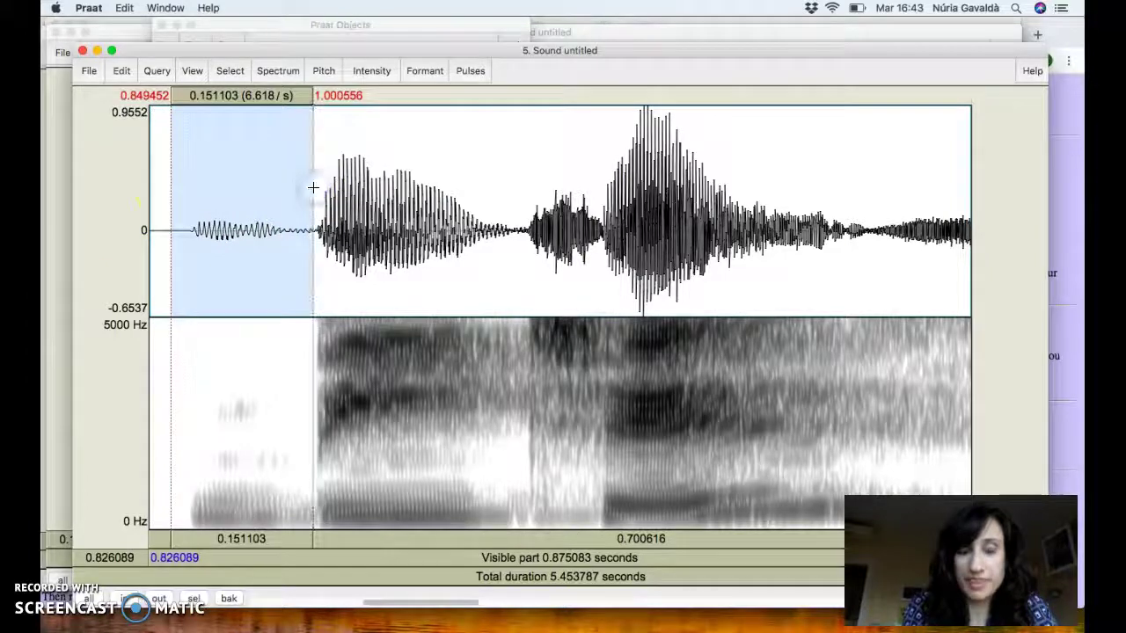
Zoom in on the last word of the recording, about 4.014 to 5.120 s, and play it from about 4.261 s
key(super+o)
key(super+o)
key(super+o)
drag(533, 202, 690, 188)
drag(754, 209, 920, 211)
key(super+n)
click(332, 205)
key(Tab)
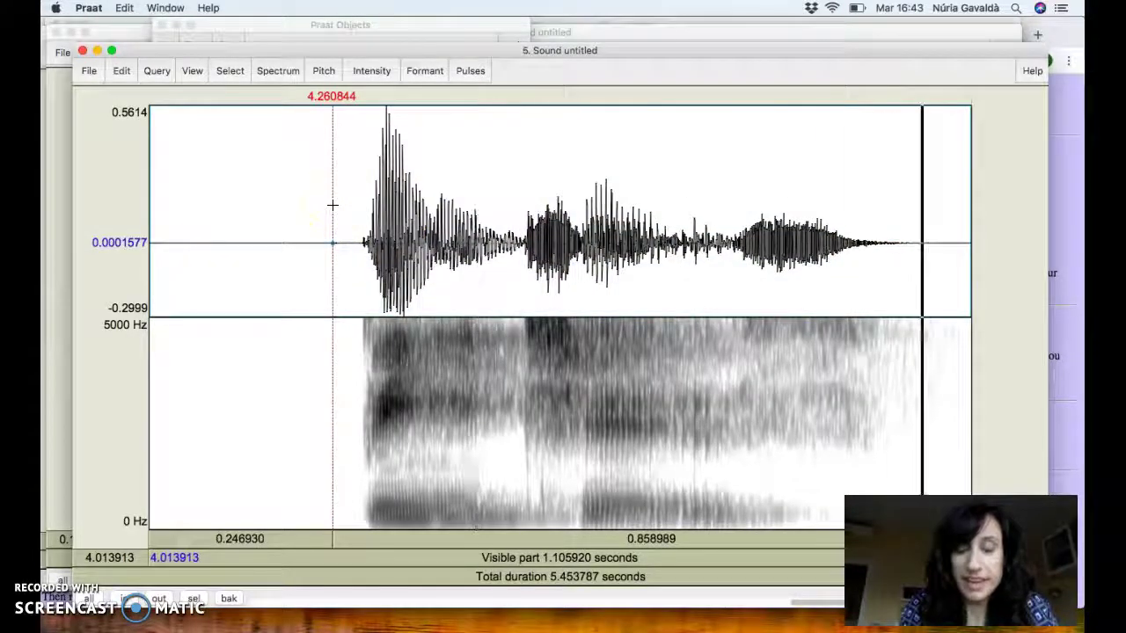
Zoom out to compare the last two words' initial plosives side by side and close the second recording's sound window
key(super+o)
key(super+o)
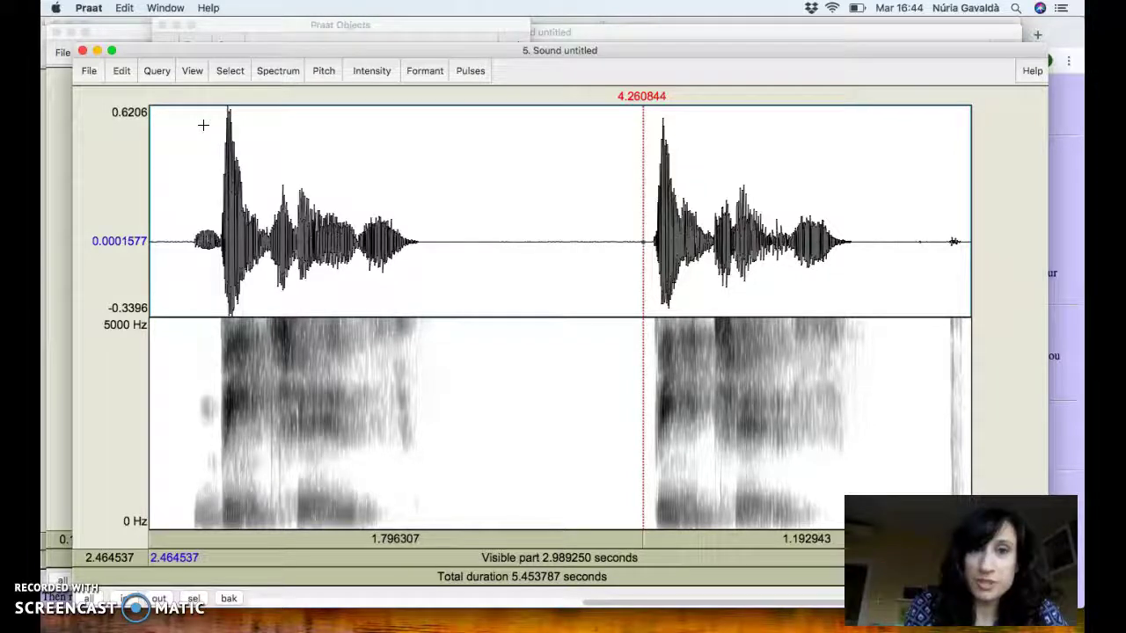
click(82, 51)
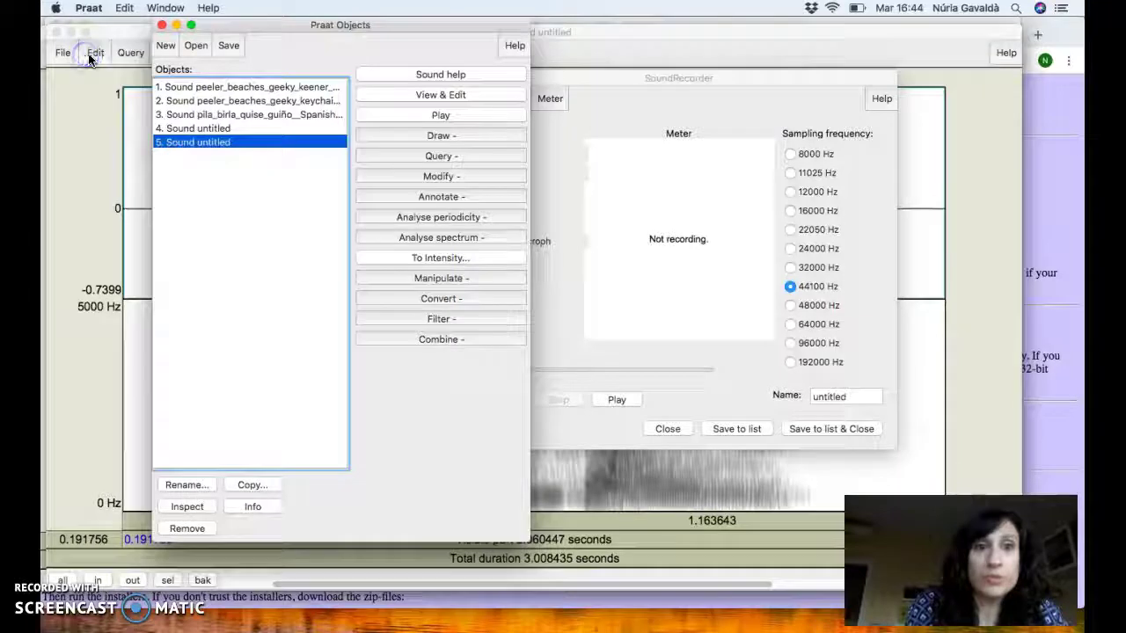
drag(267, 33, 305, 35)
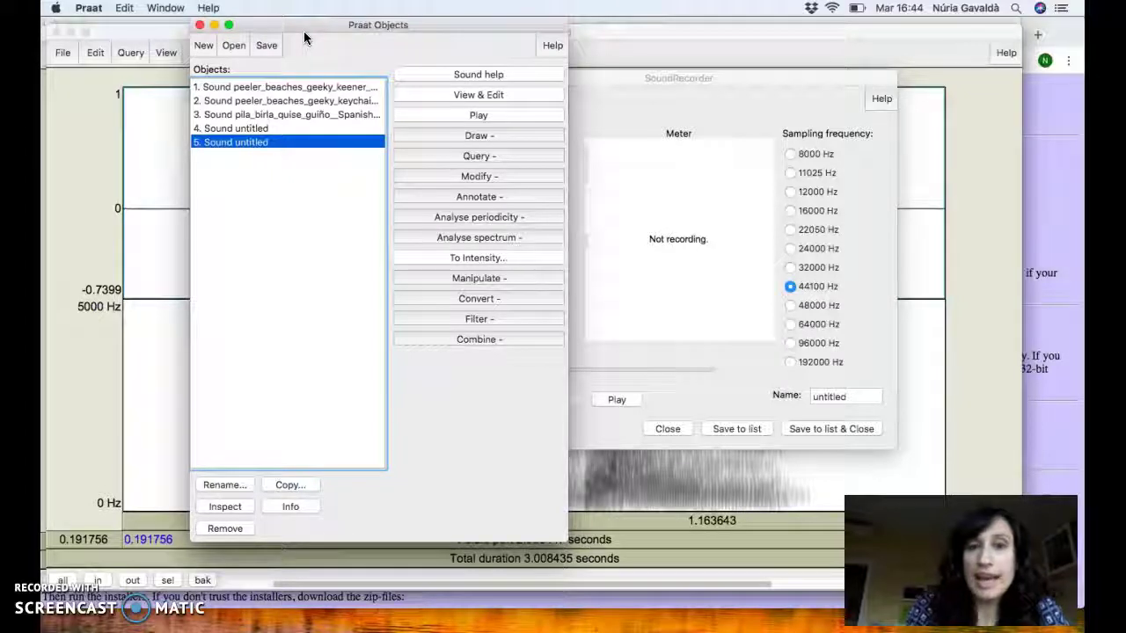
click(346, 25)
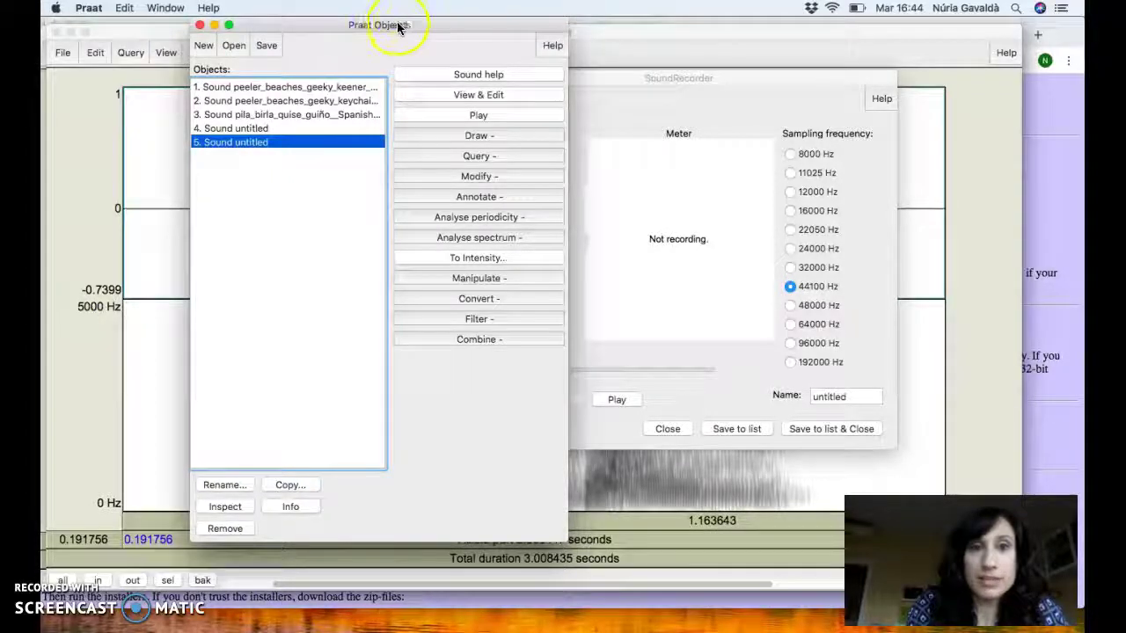
drag(396, 24, 412, 28)
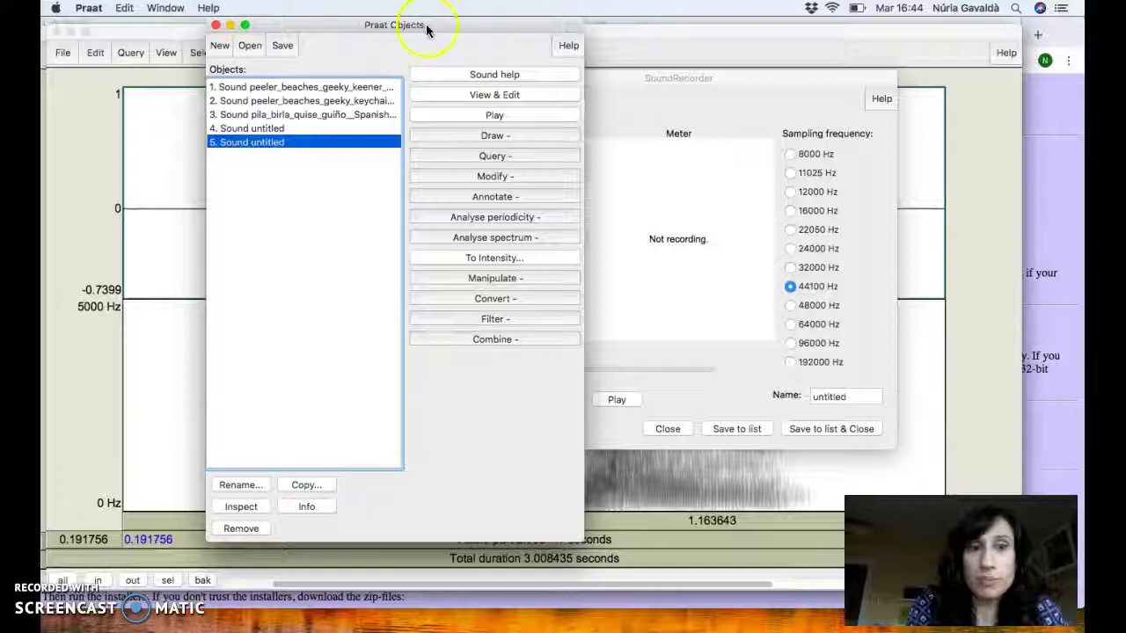